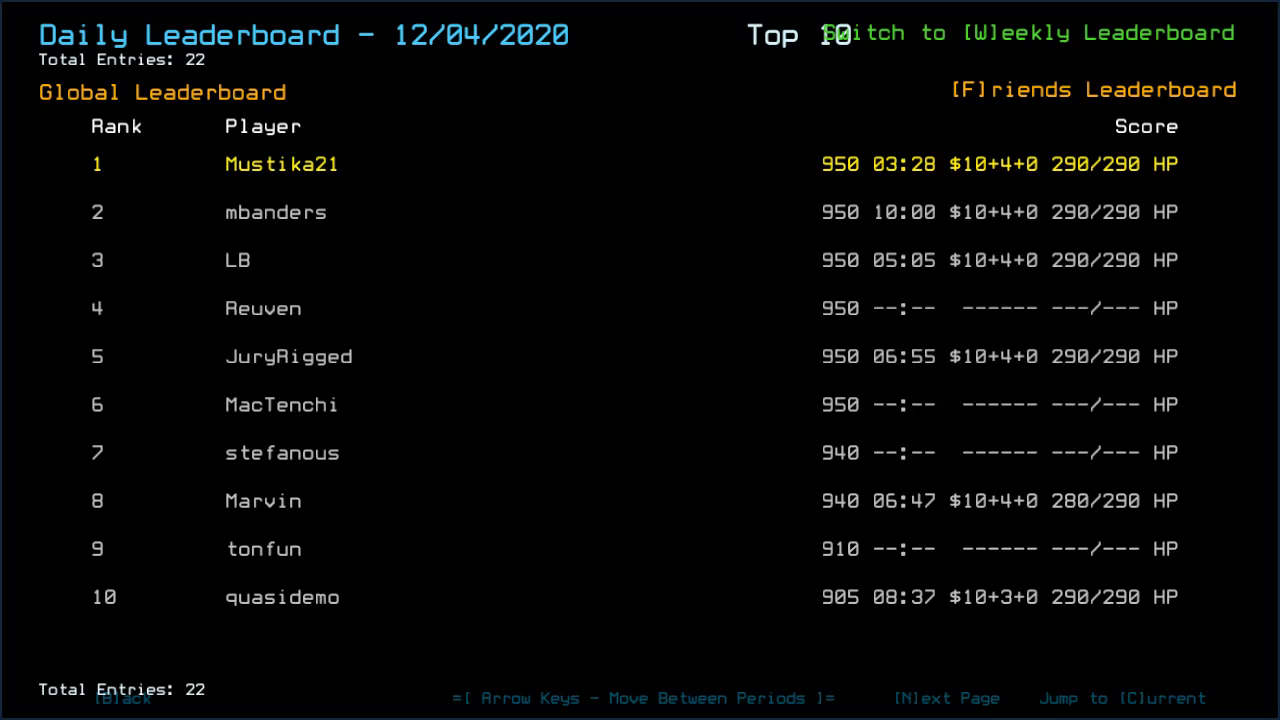
# Browse the daily leaderboard's friends and global views, paging through to ranks 21-22.
pyautogui.press('f')
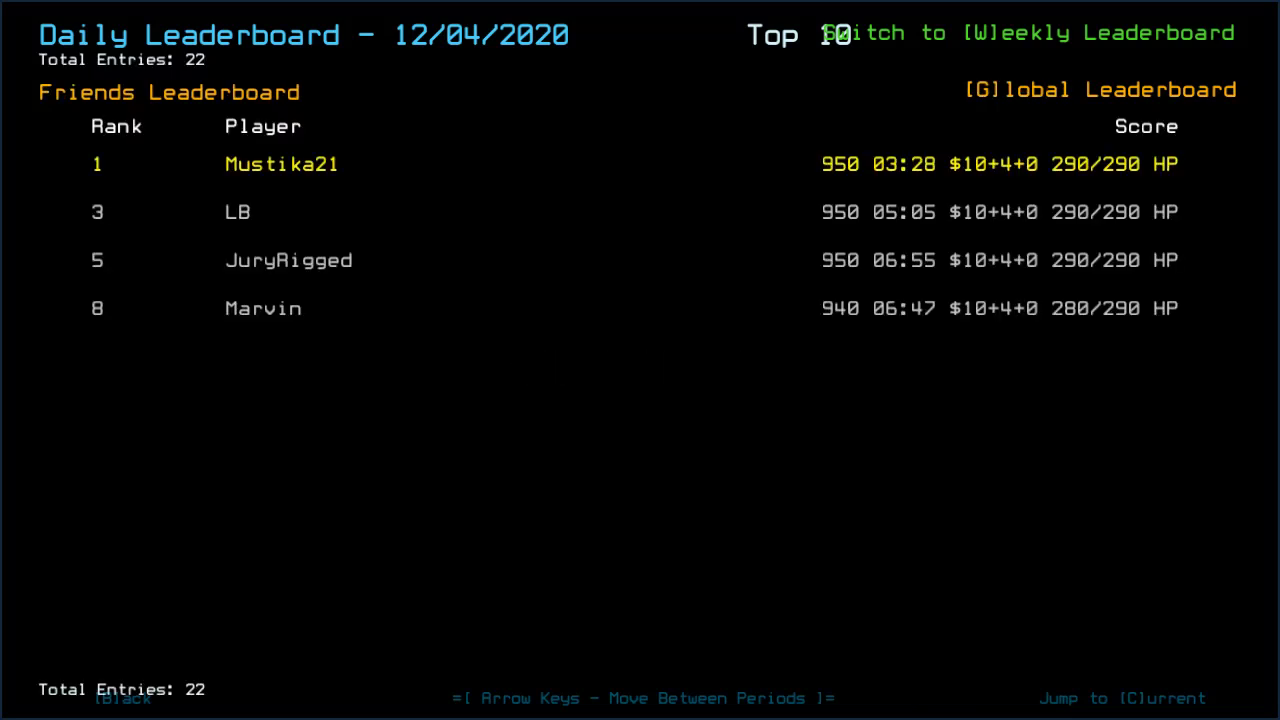
pyautogui.press('g')
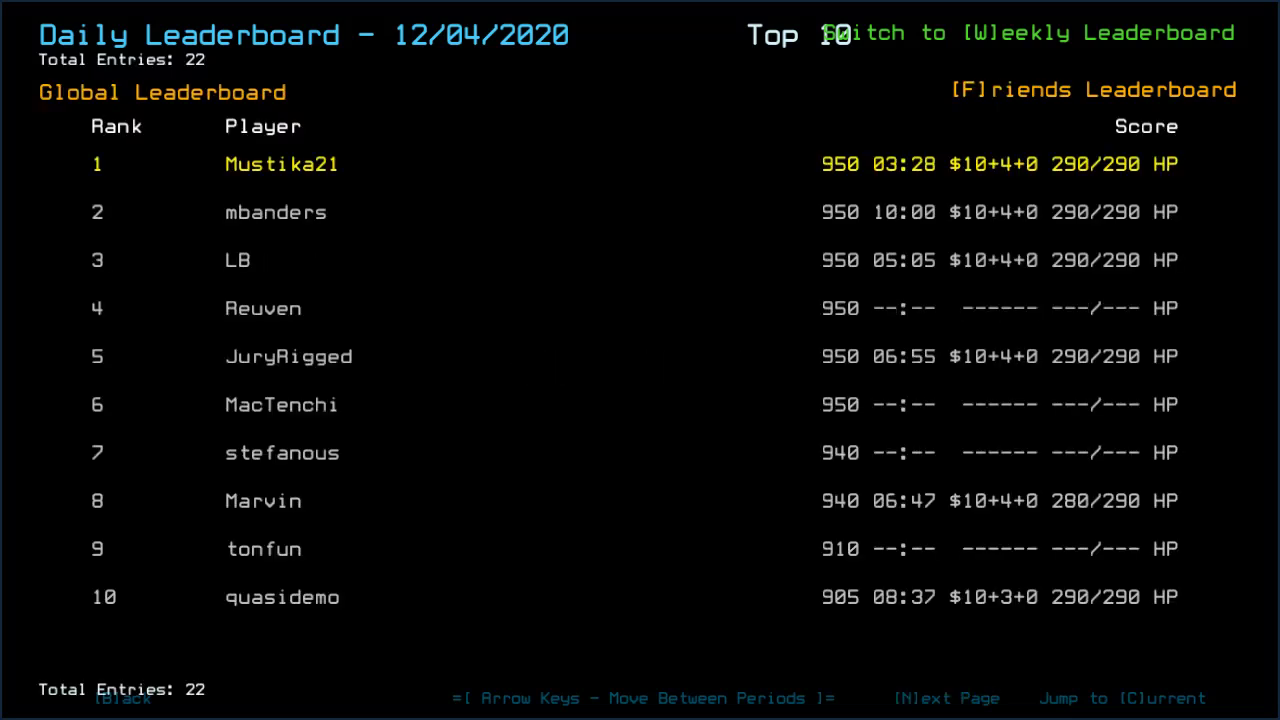
pyautogui.press('Right')
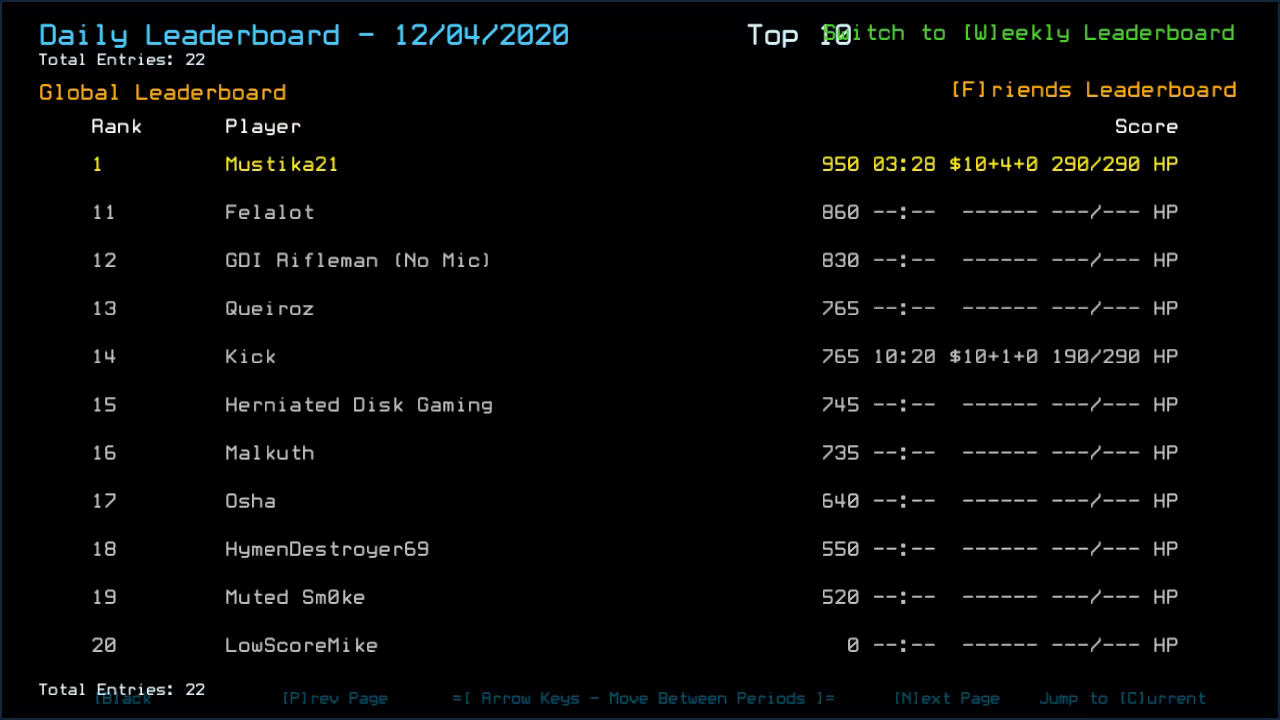
pyautogui.press('n')
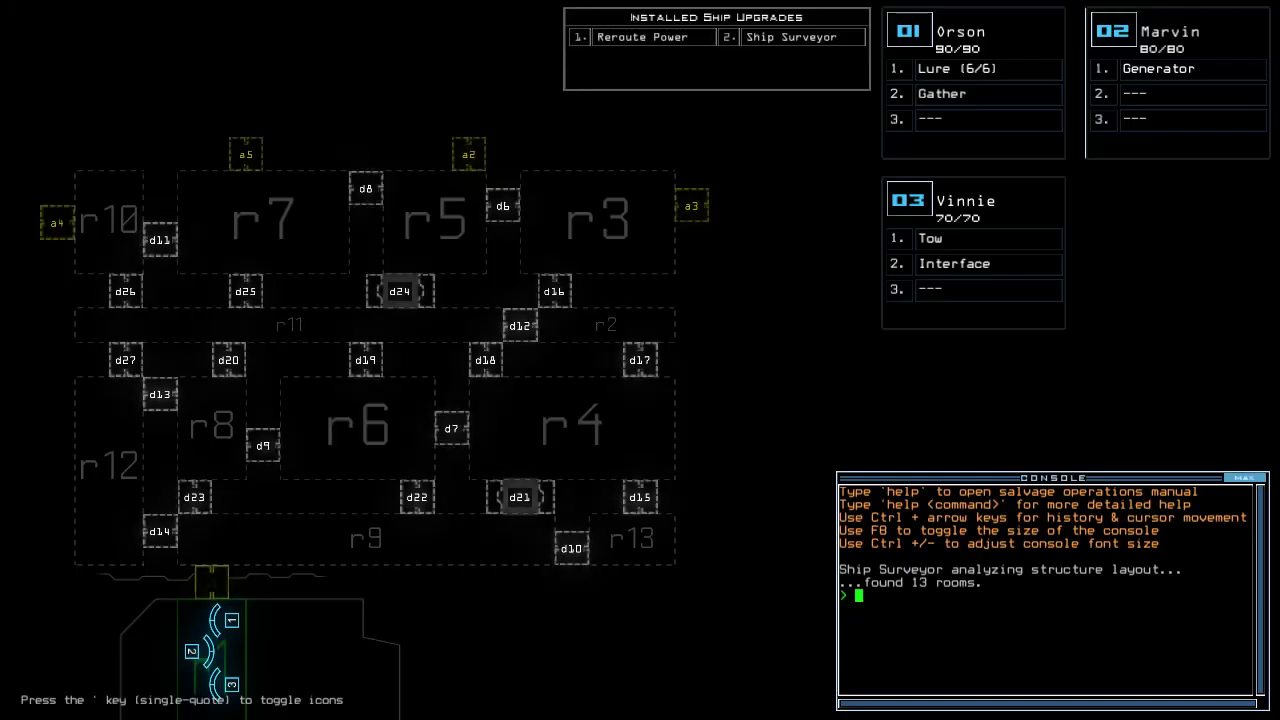
# Set graphics to Far View Simple, Quality Medium and Clutter Few.
pyautogui.press('Escape')
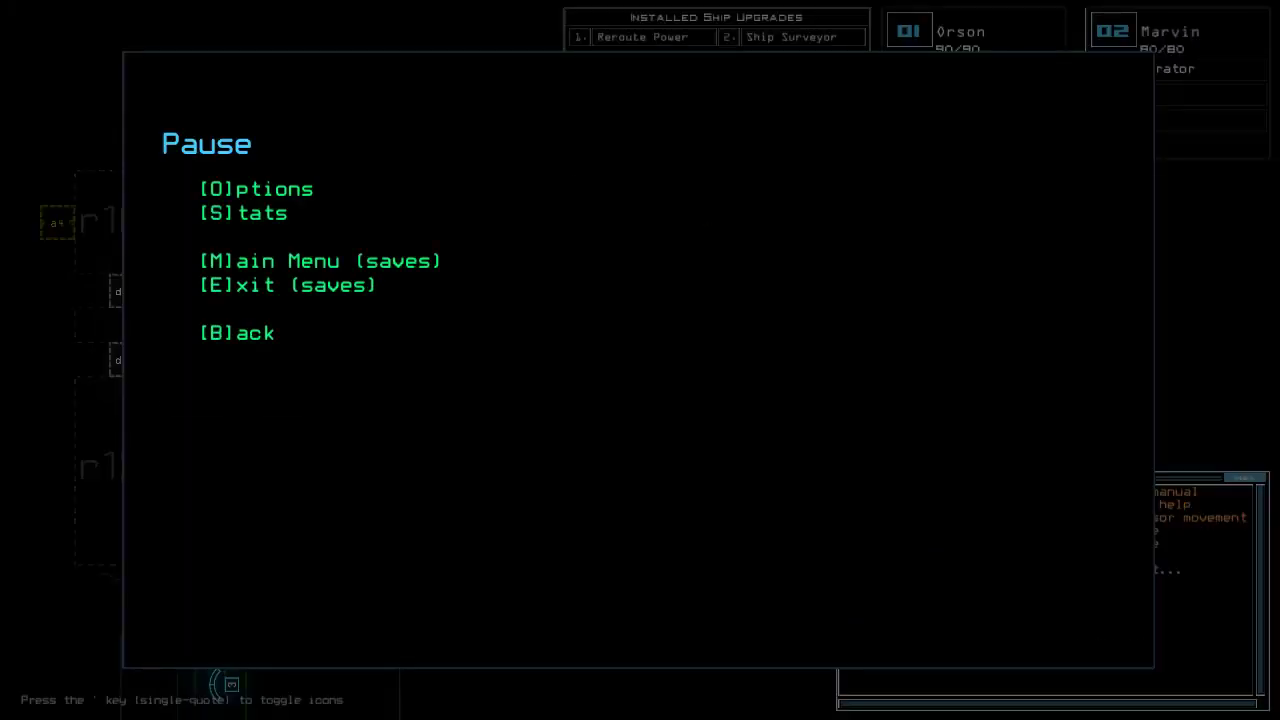
pyautogui.press('o')
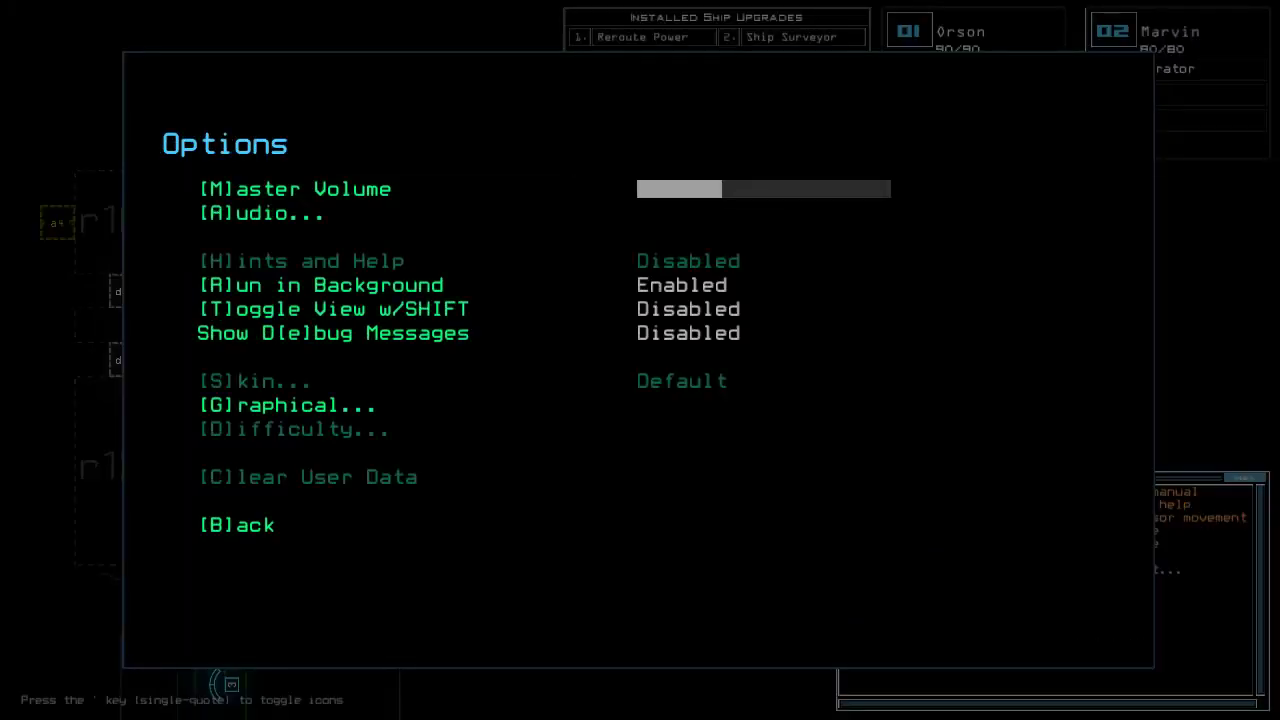
pyautogui.press('g')
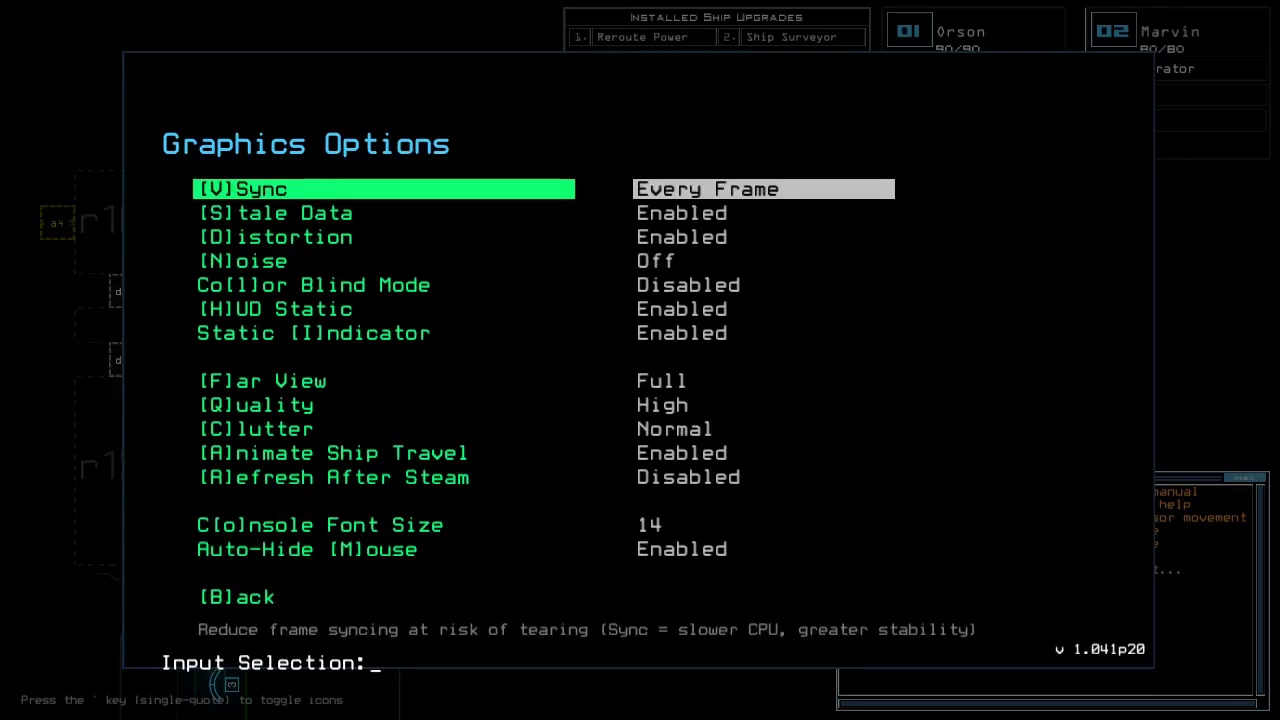
pyautogui.press('f')
pyautogui.press('q')
pyautogui.press('c')
# Recheck the graphics settings, then back out of the menus and resume play.
pyautogui.press('b')
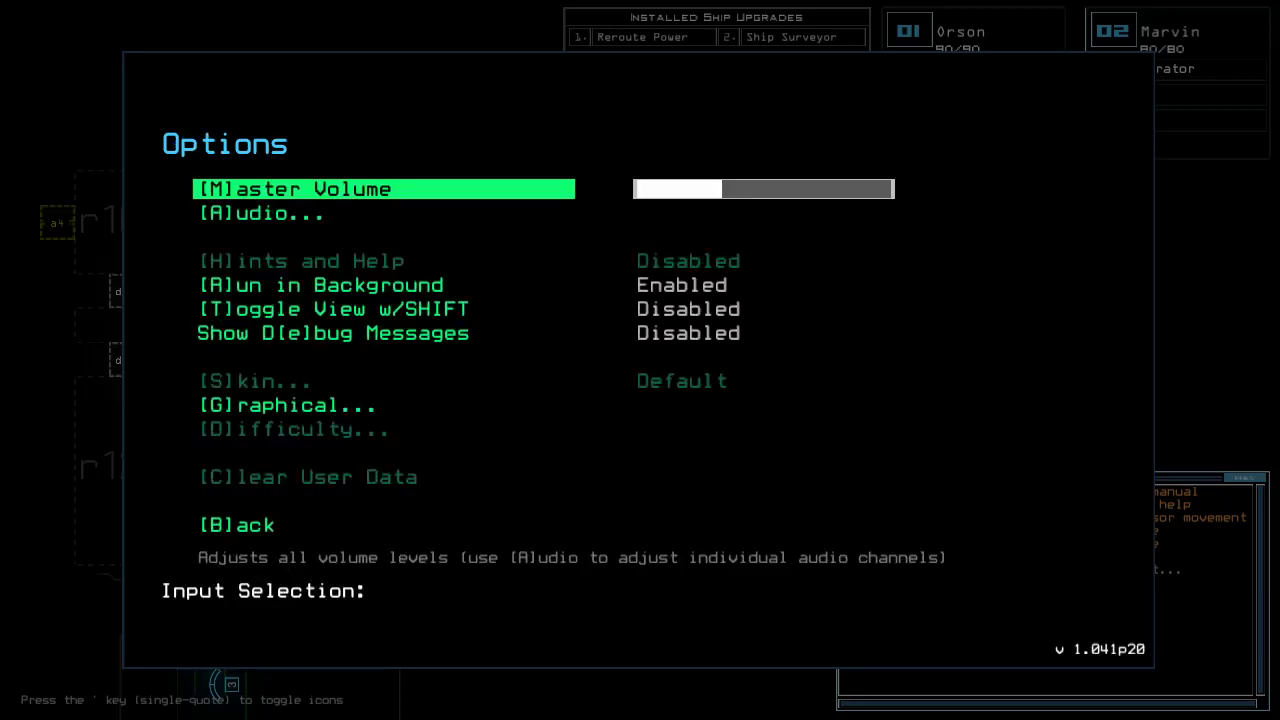
pyautogui.press('g')
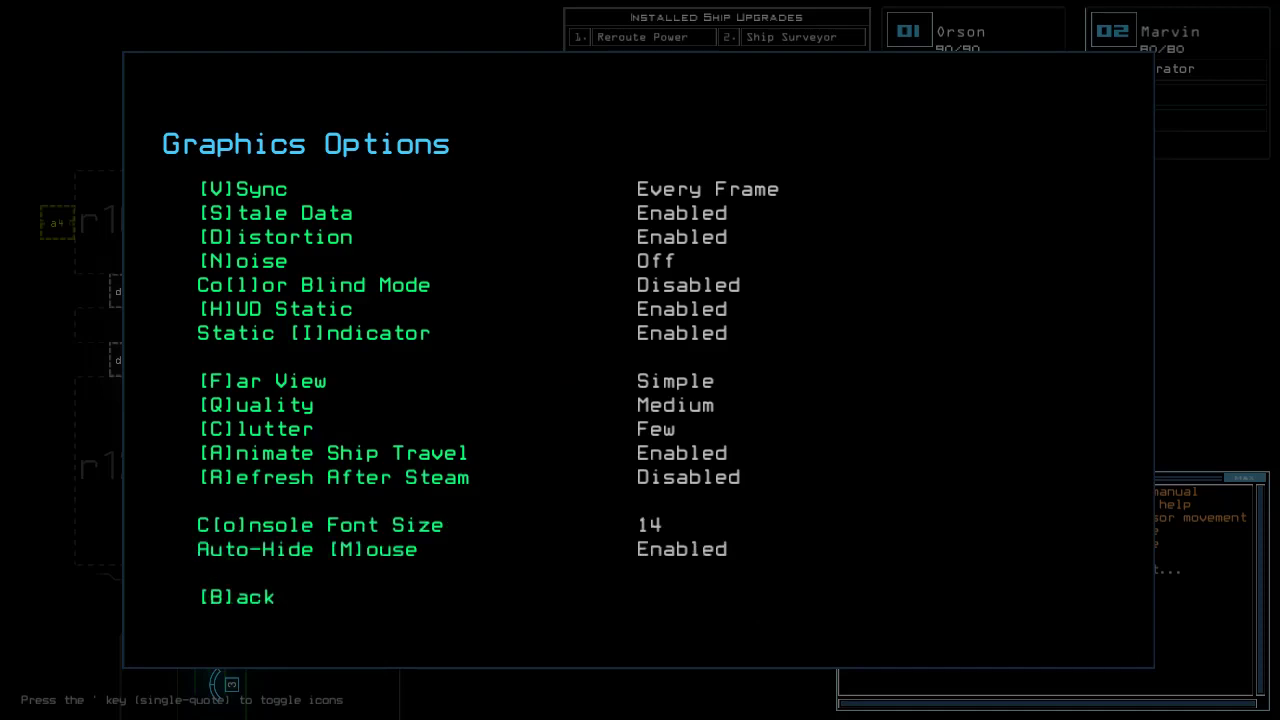
pyautogui.press('b')
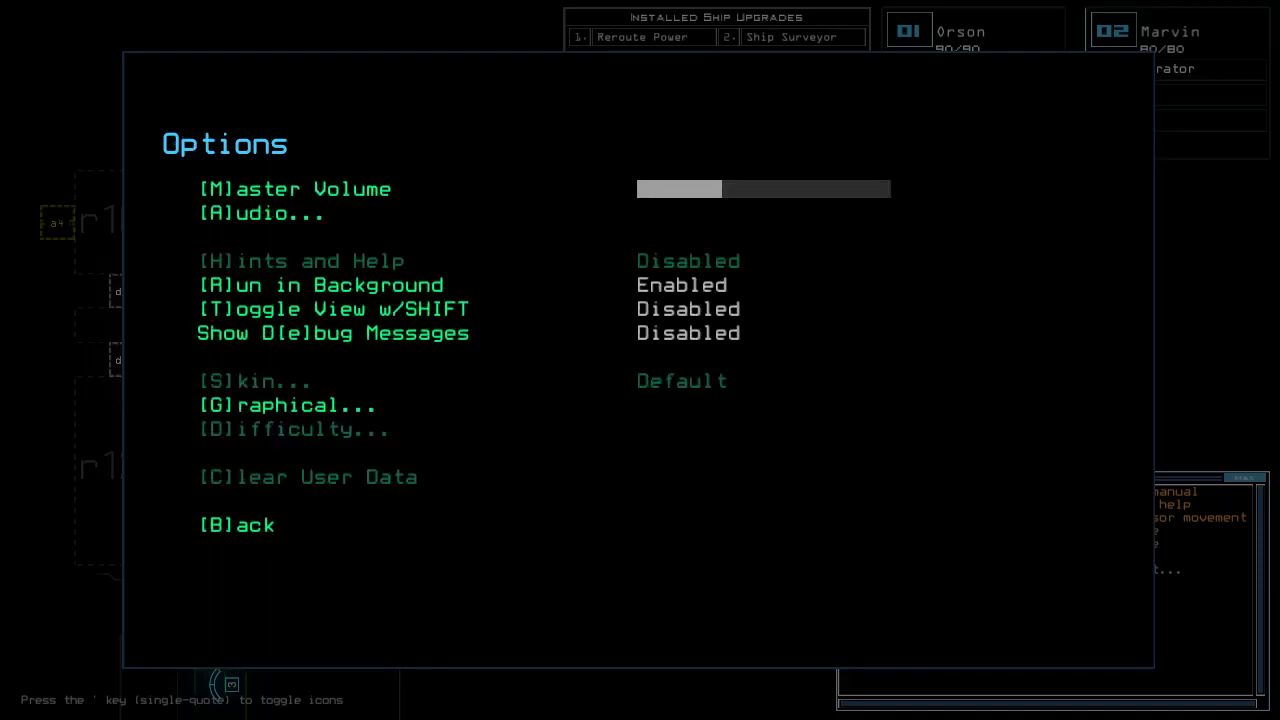
pyautogui.press('b')
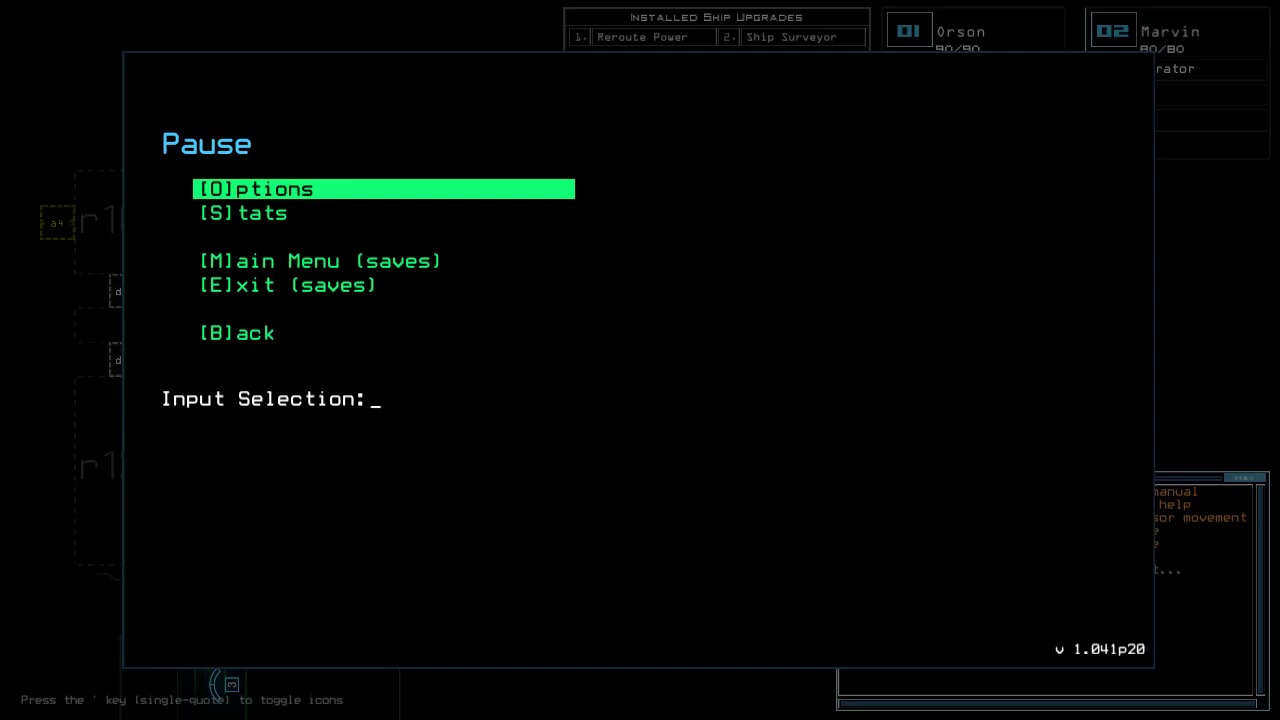
pyautogui.press('b')
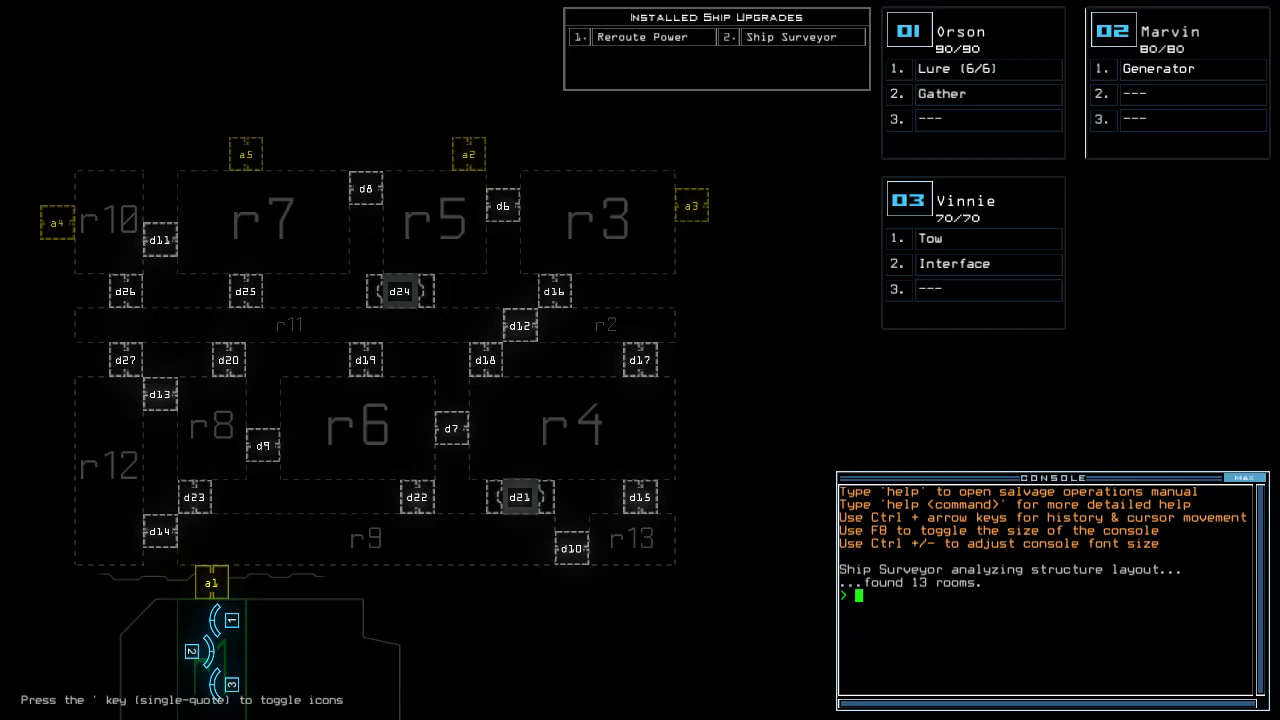
# Cancel the alias editor, then move Vinnie's Interface into Orson's third slot with 'swap 1 3'.
pyautogui.press('F6')
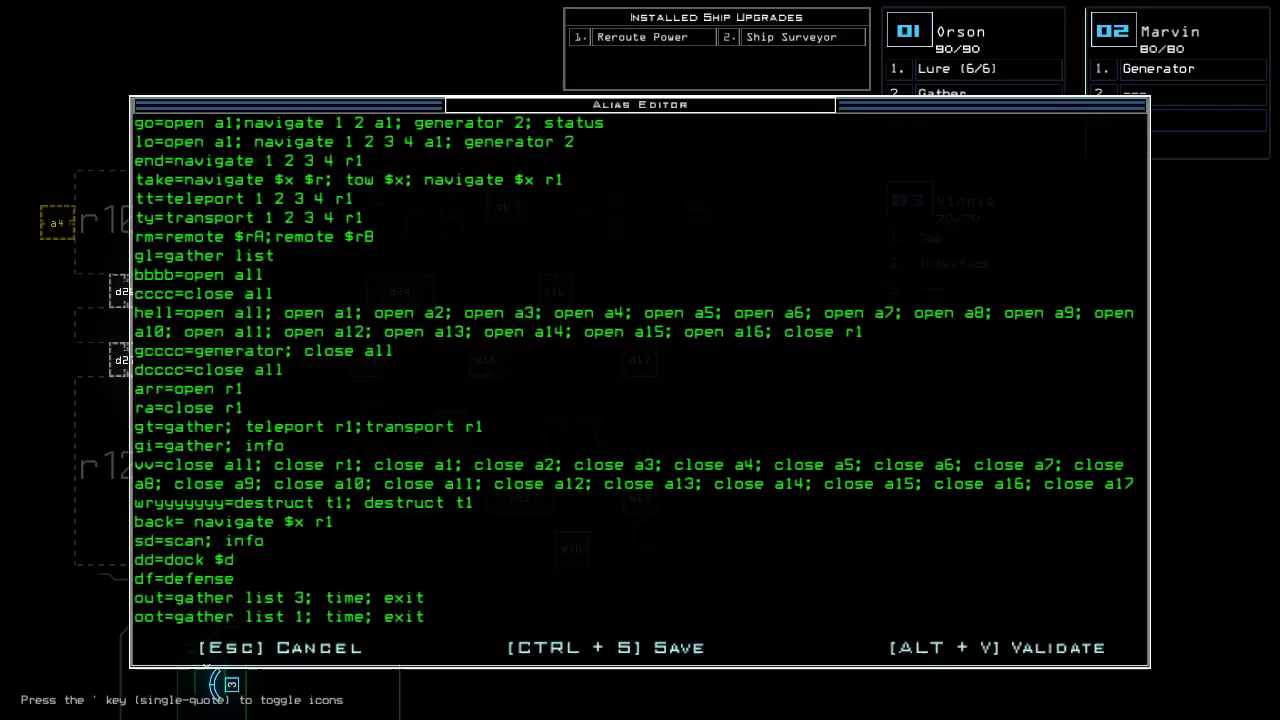
pyautogui.press('Escape')
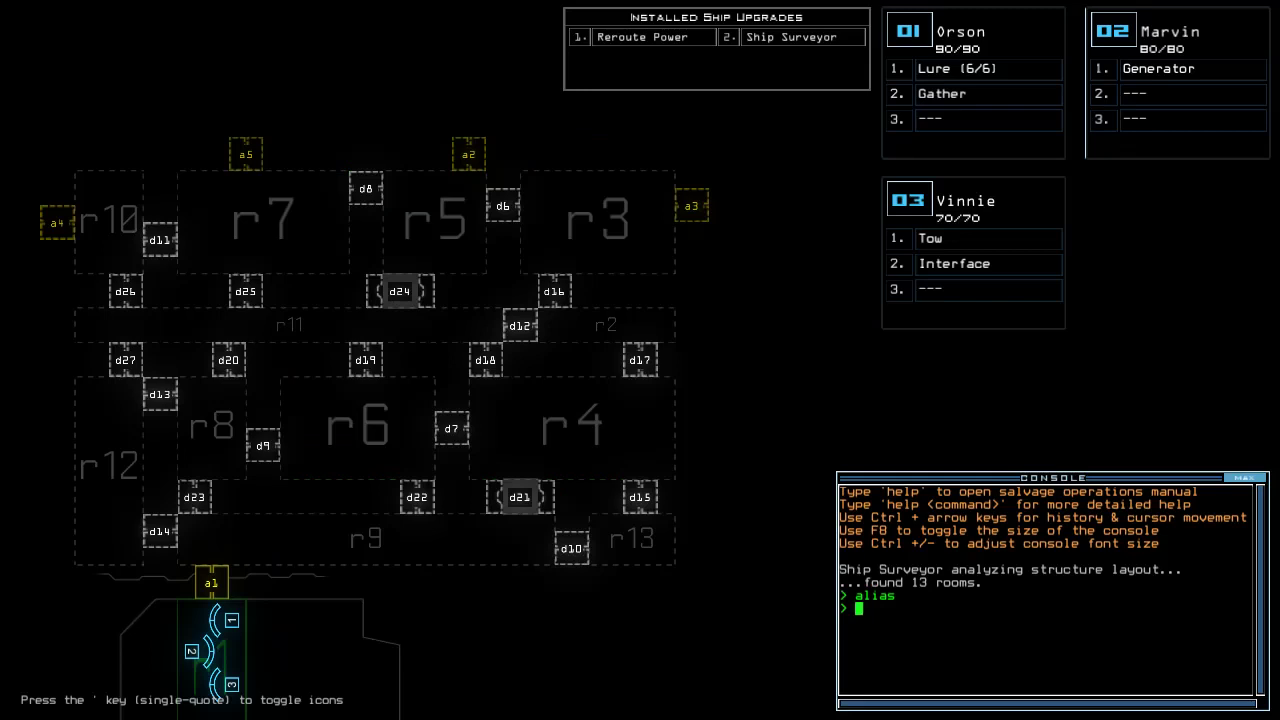
pyautogui.write('1')
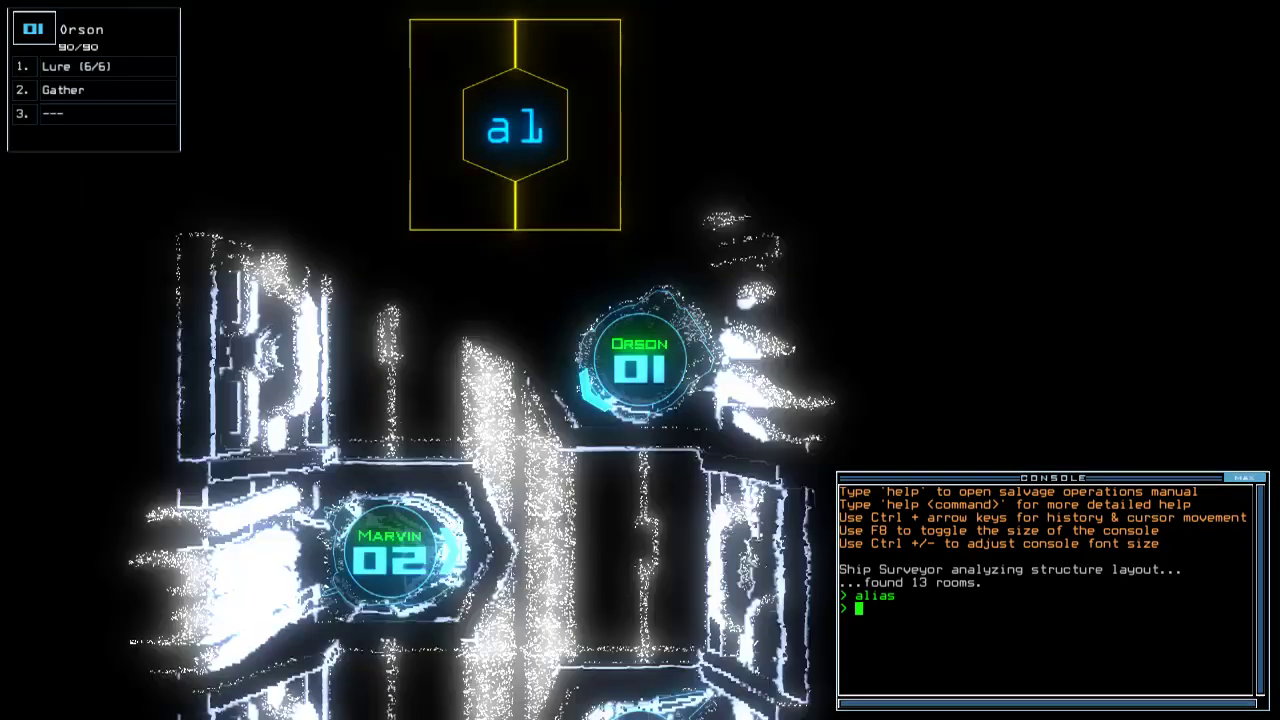
pyautogui.write('swap 1 3')
pyautogui.press('Return')
pyautogui.press('Down')
pyautogui.press('Down')
pyautogui.press('Right')
pyautogui.press('Down')
pyautogui.press('Return')
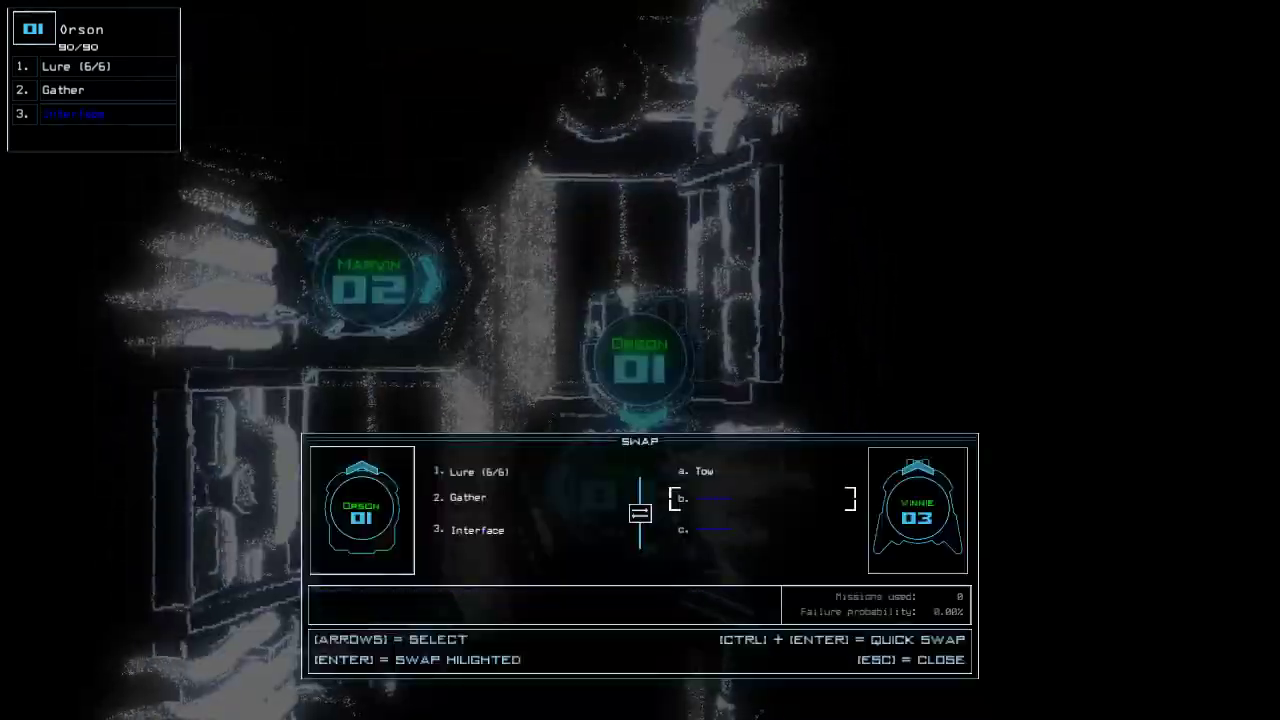
pyautogui.press('Escape')
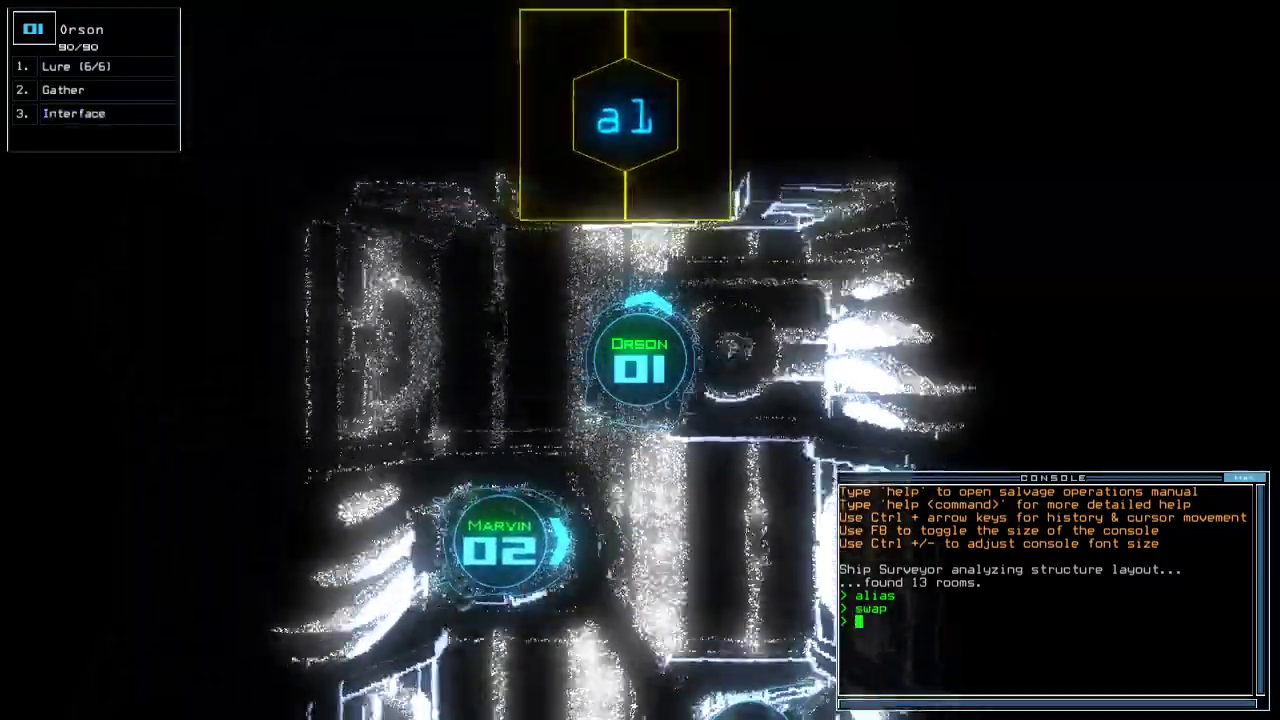
# Move Vinnie's Tow upgrade into Marvin's second slot with 'swap 2 3'.
pyautogui.press('2')
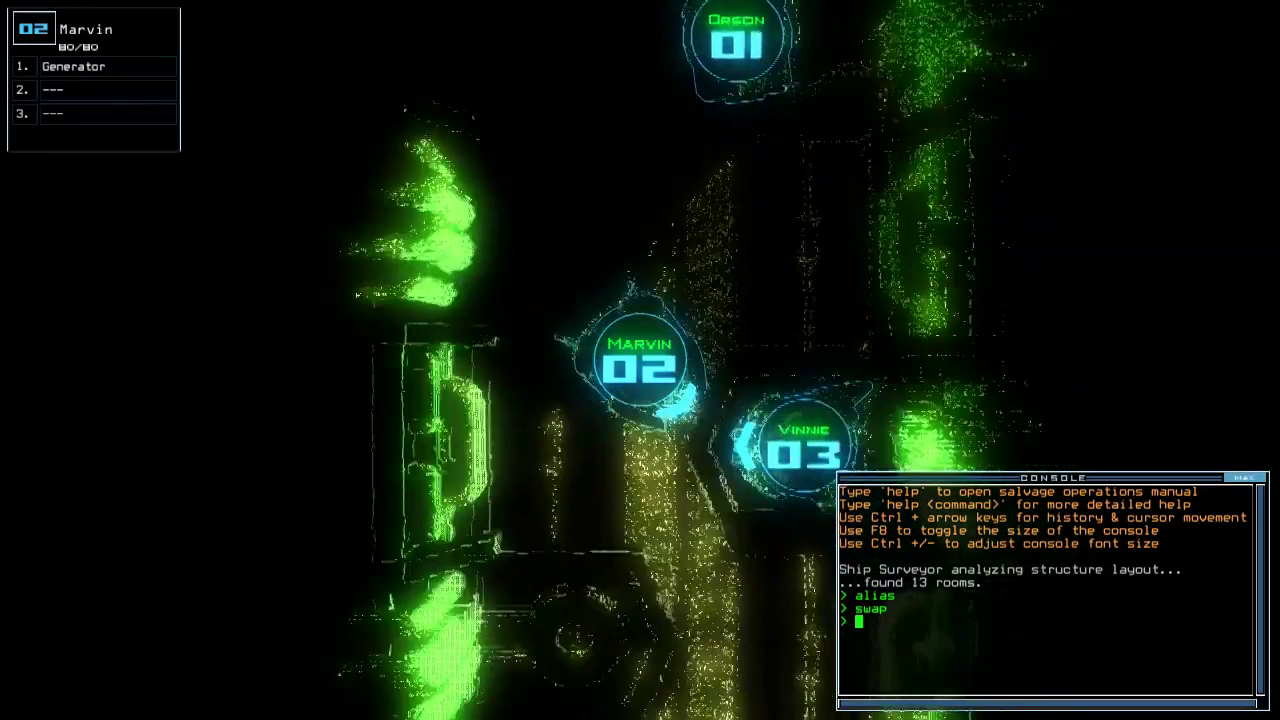
pyautogui.write('12swap 2 3')
pyautogui.press('Return')
pyautogui.press('Right')
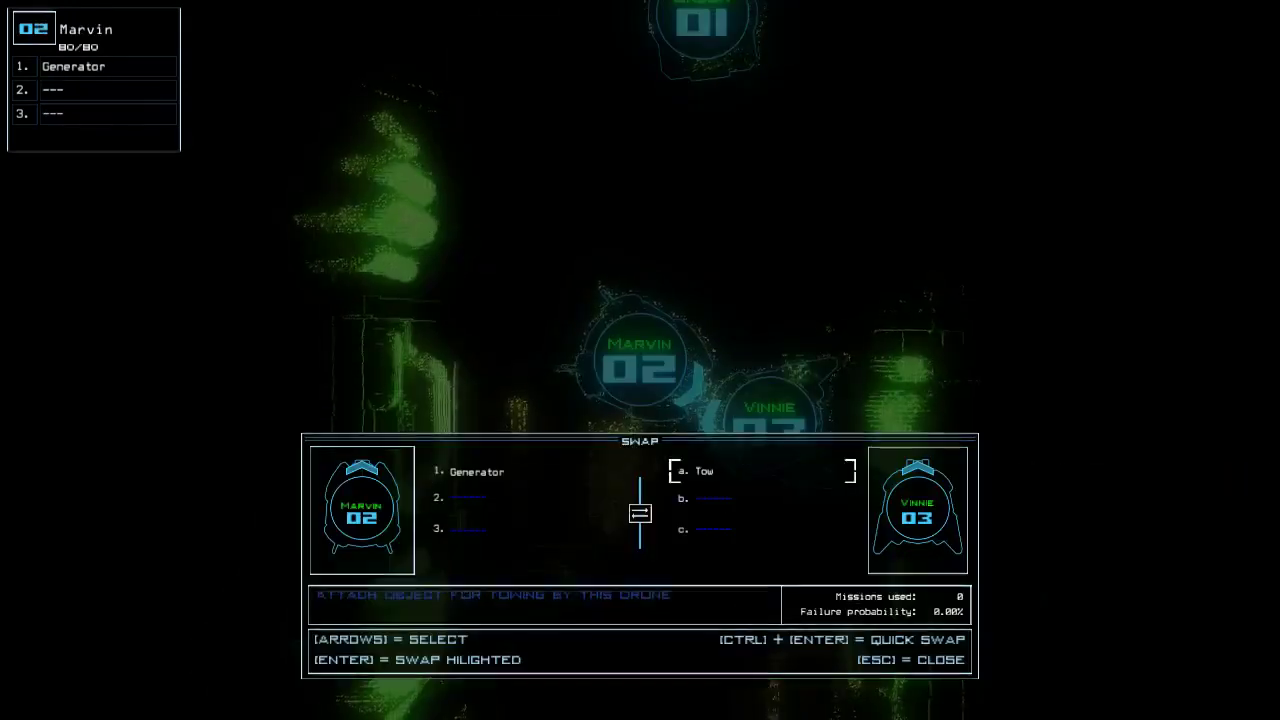
pyautogui.press('Return')
pyautogui.press('Escape')
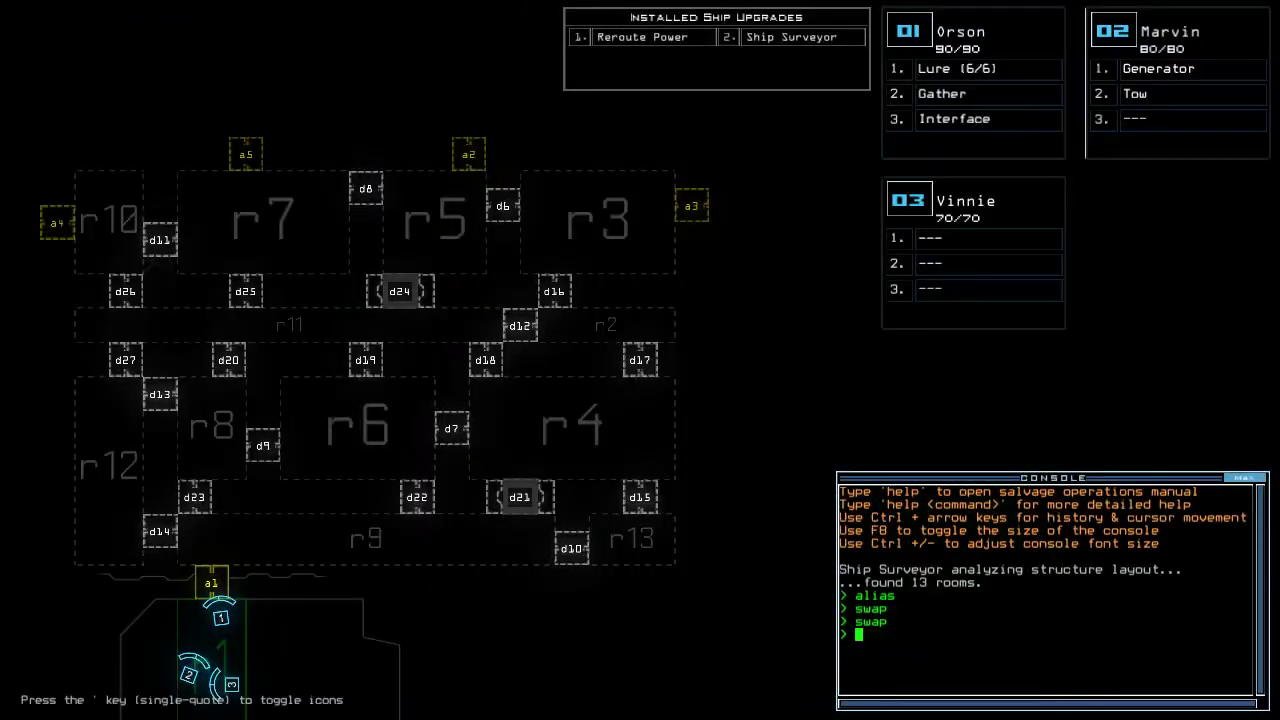
pyautogui.press('space')
pyautogui.press('space')
pyautogui.write('4')
# Redock at airlock a4, check status showing a poor-hull Barge B, and switch to drone camera.
pyautogui.press('Return')
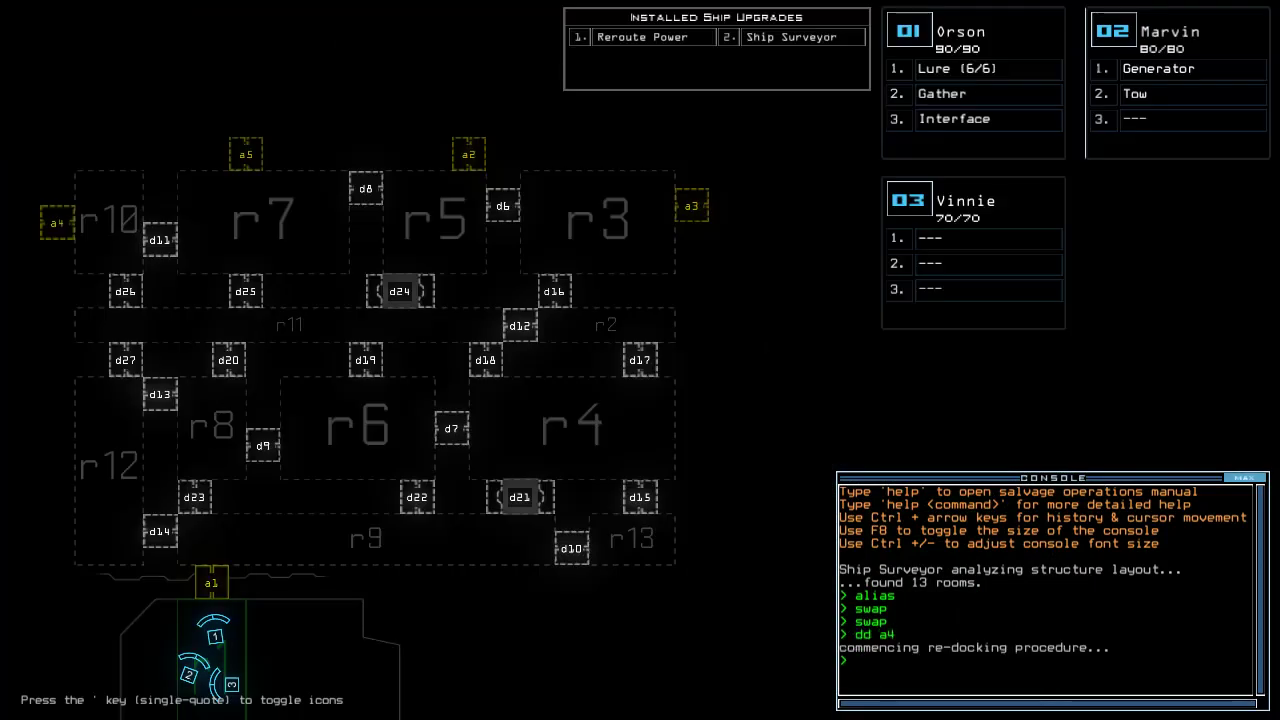
pyautogui.write('status')
pyautogui.press('Return')
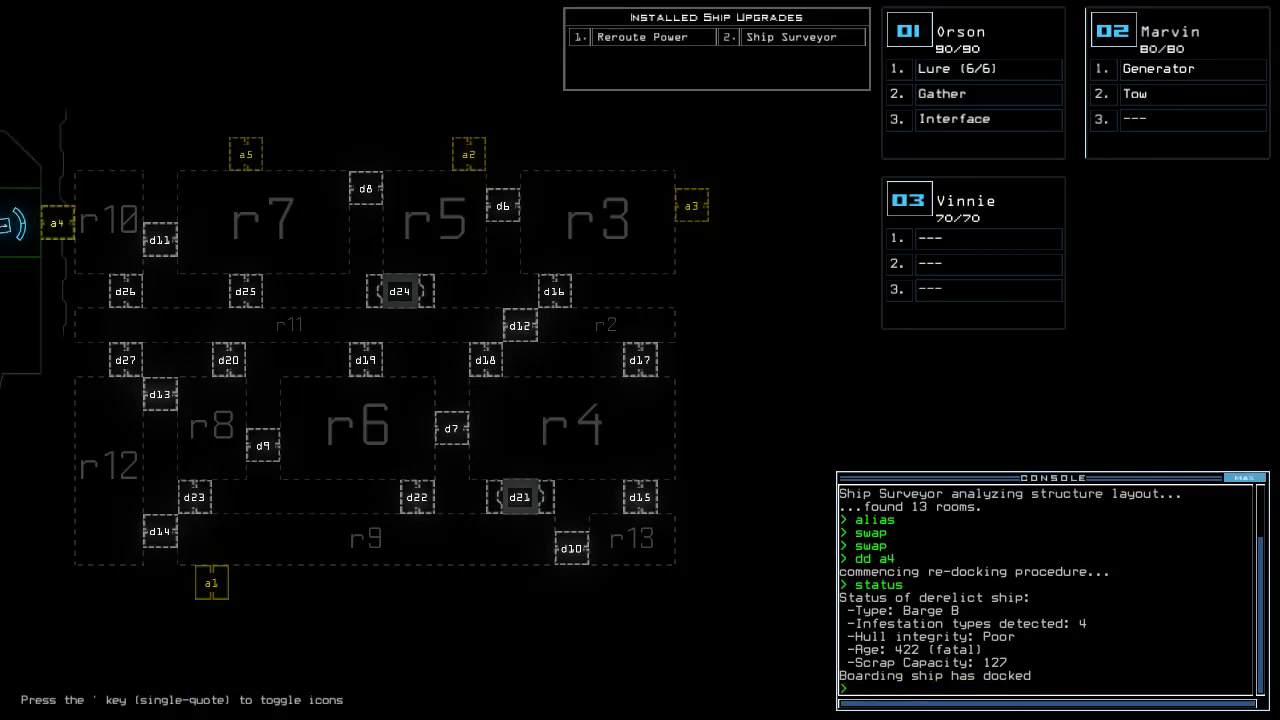
pyautogui.press('1')
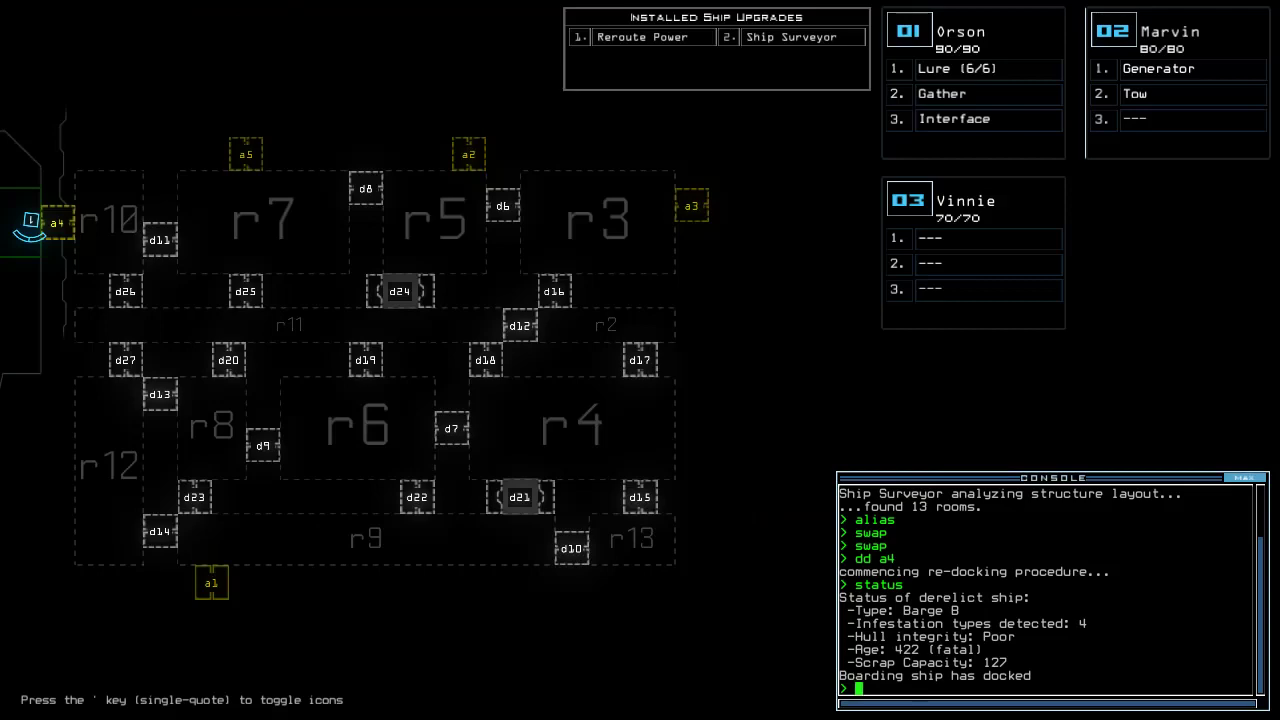
# Have Orson drop a lure, open doors to r1, gather scrap, then redock at airlock a3.
pyautogui.press('space')
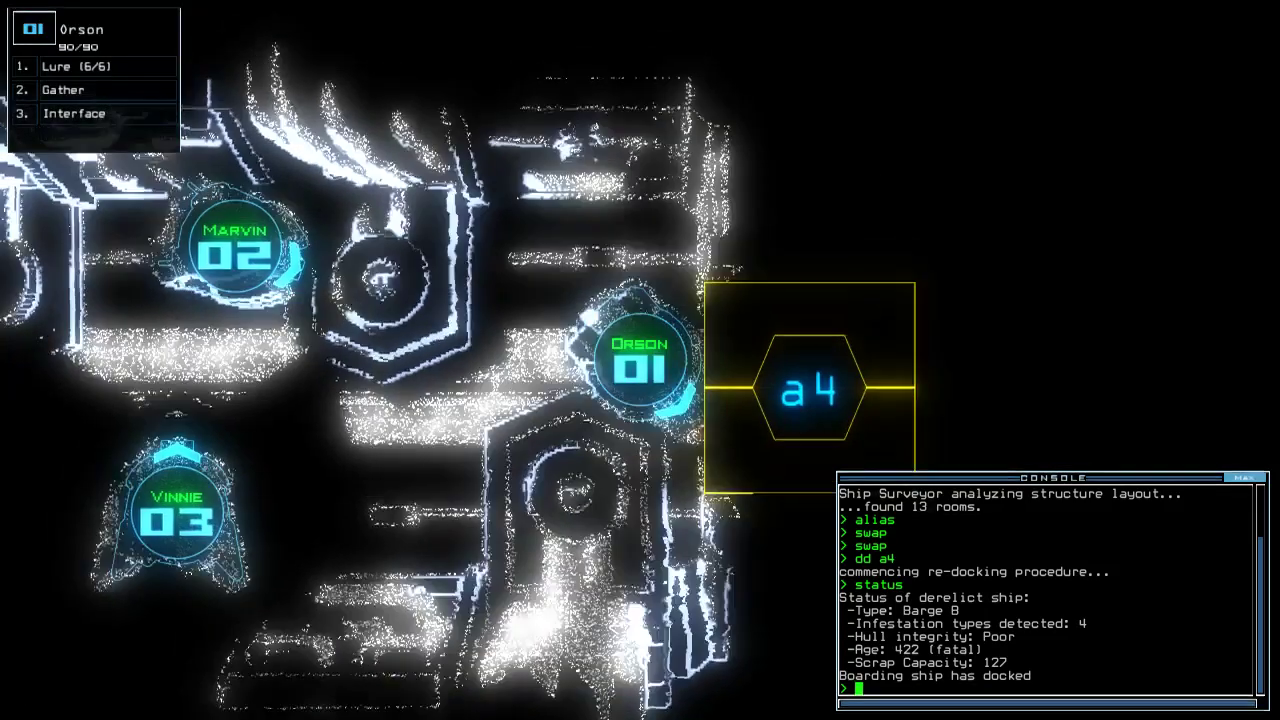
pyautogui.write('l')
pyautogui.press('Return')
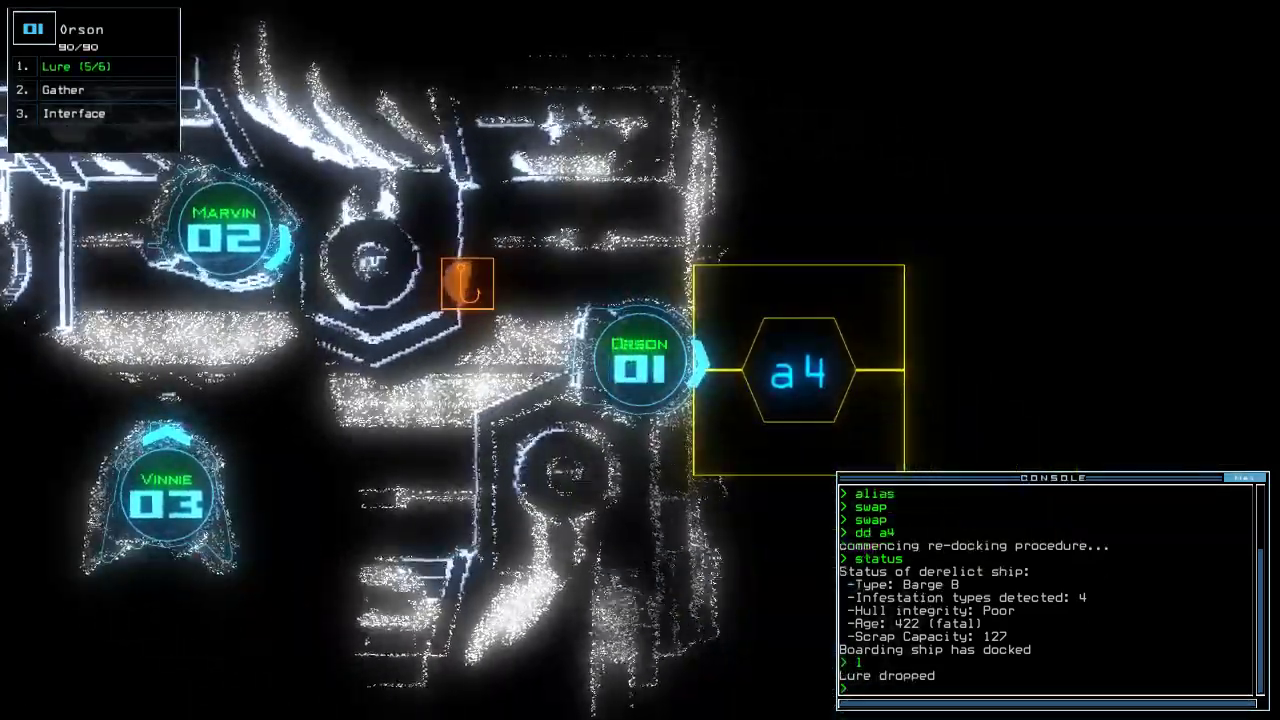
pyautogui.write('arr')
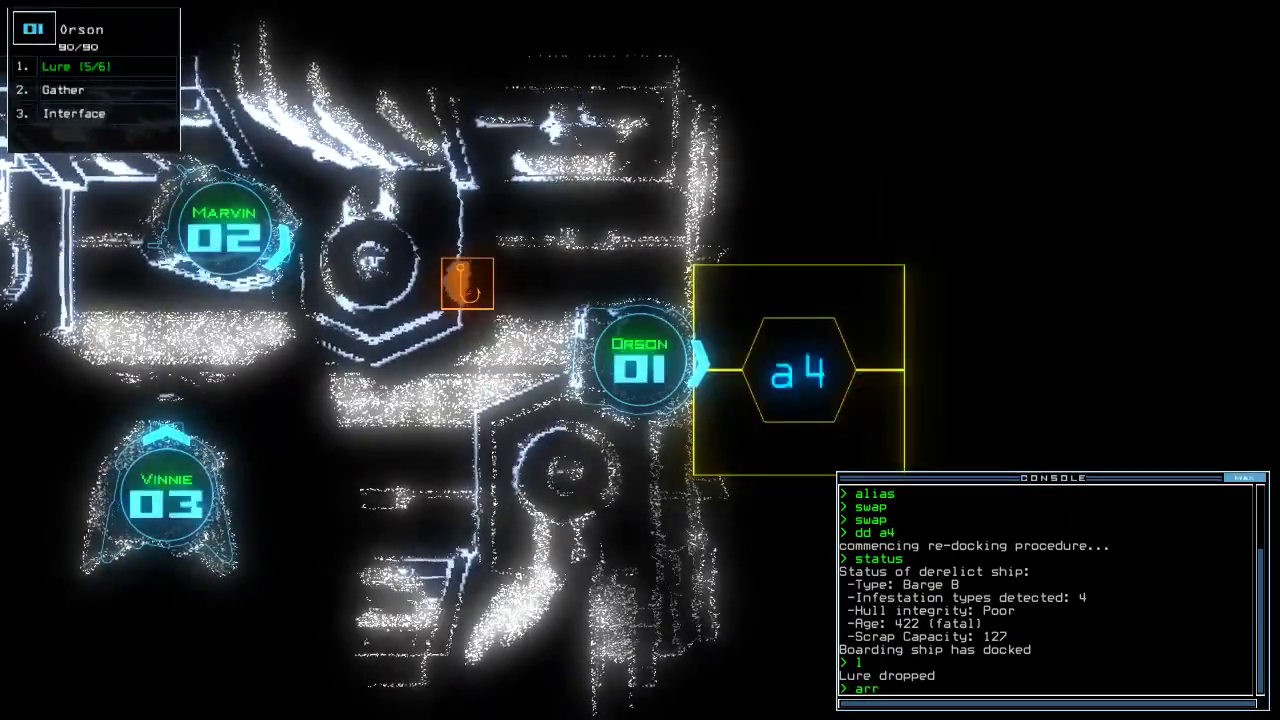
pyautogui.press('Return')
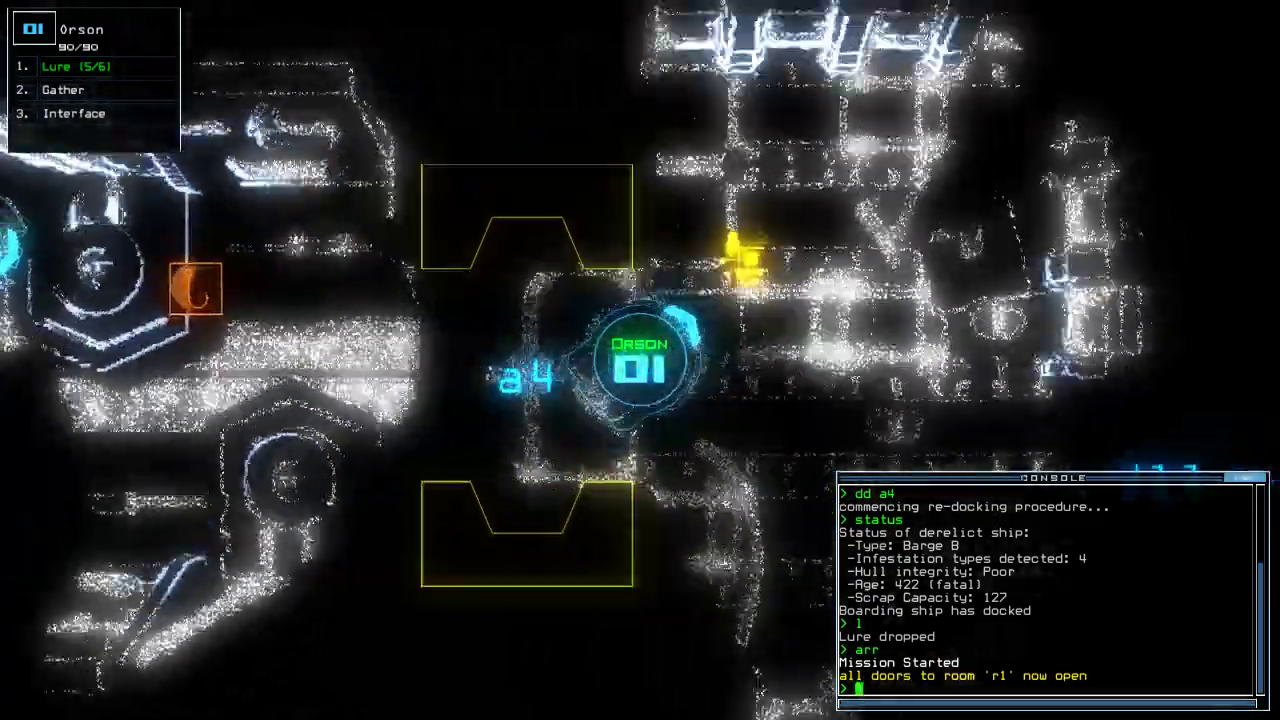
pyautogui.write('g')
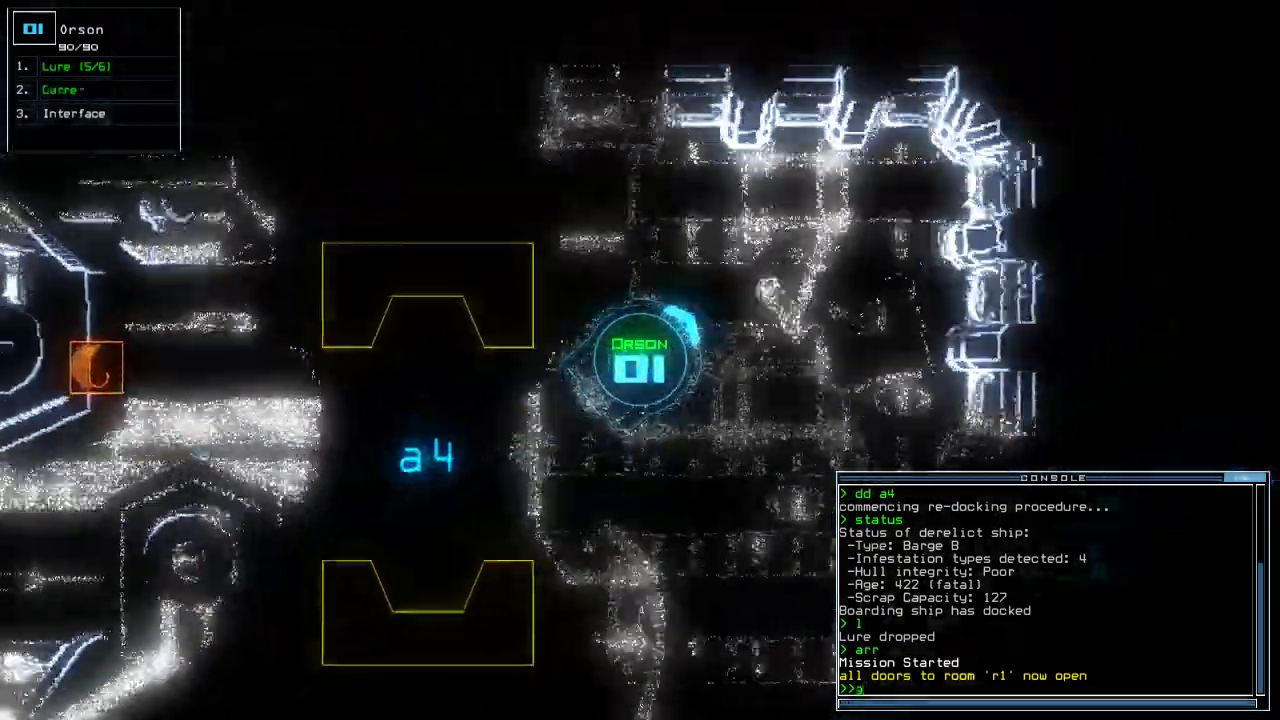
pyautogui.press('Return')
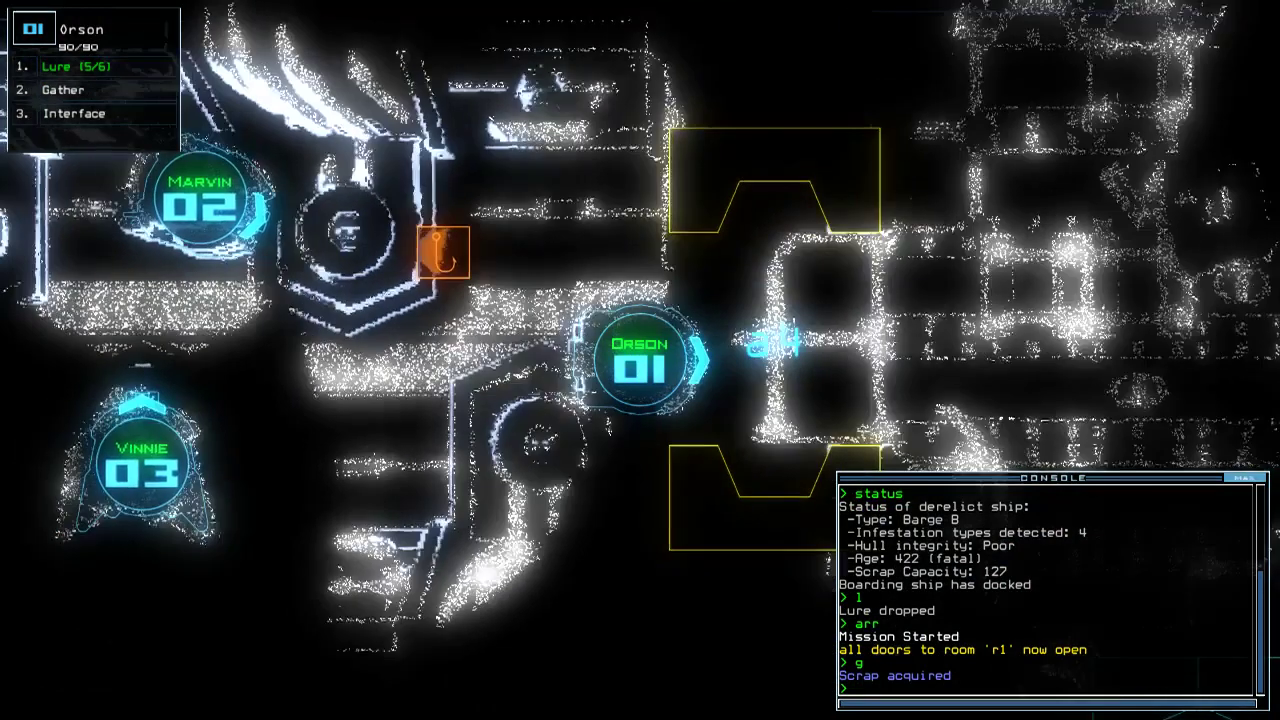
pyautogui.write('d a')
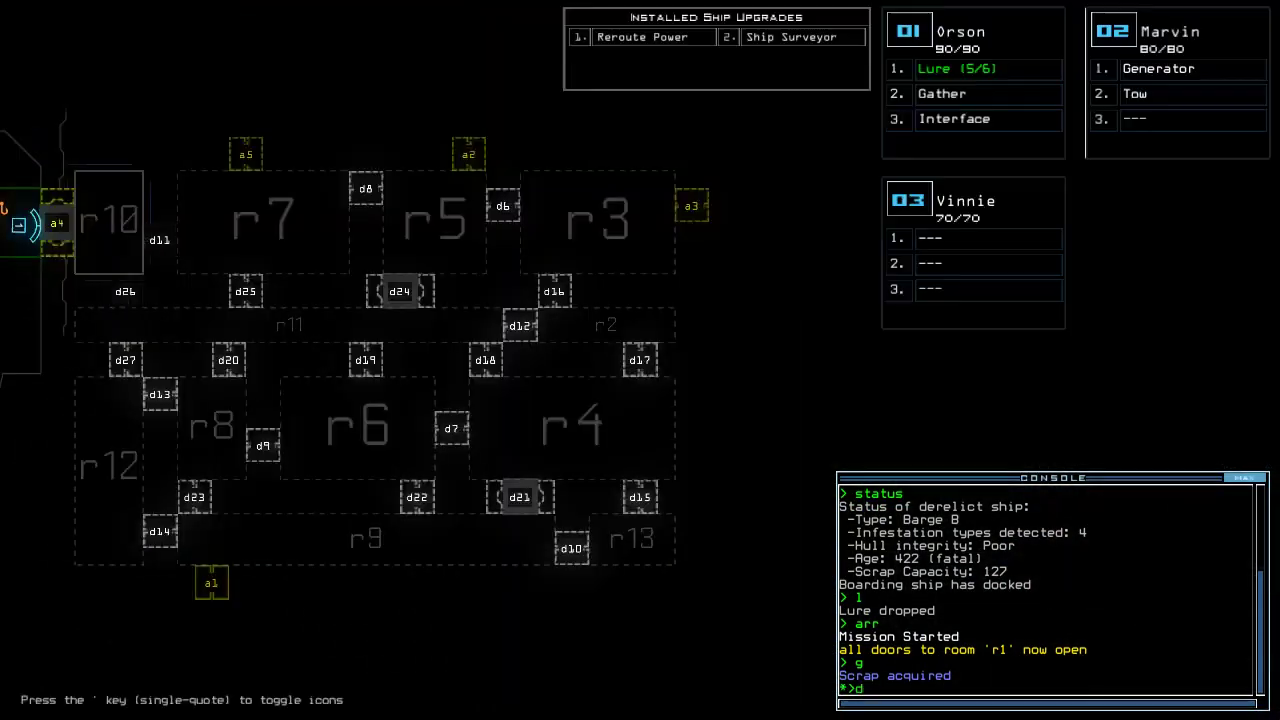
pyautogui.write('3')
pyautogui.press('Return')
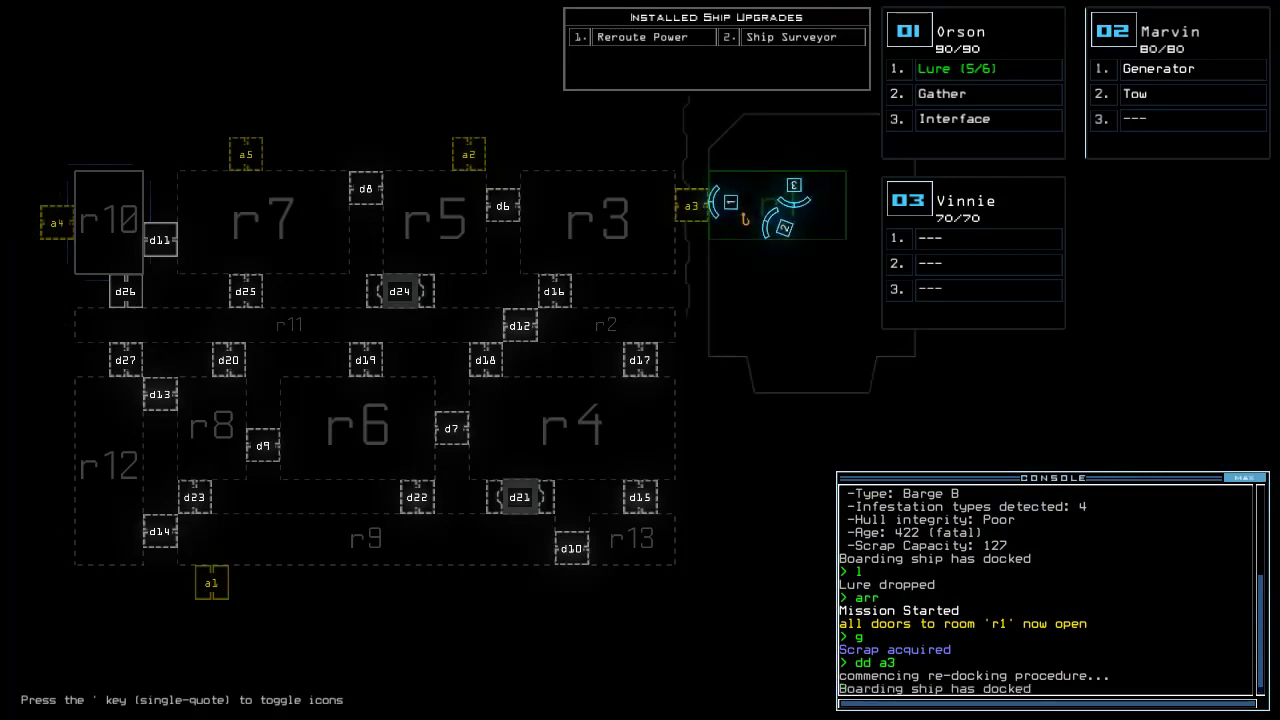
# Open doors to r1, pause and resume, start redocking at a1, and recover the lure (6 of 6).
pyautogui.press('1')
pyautogui.write('arr')
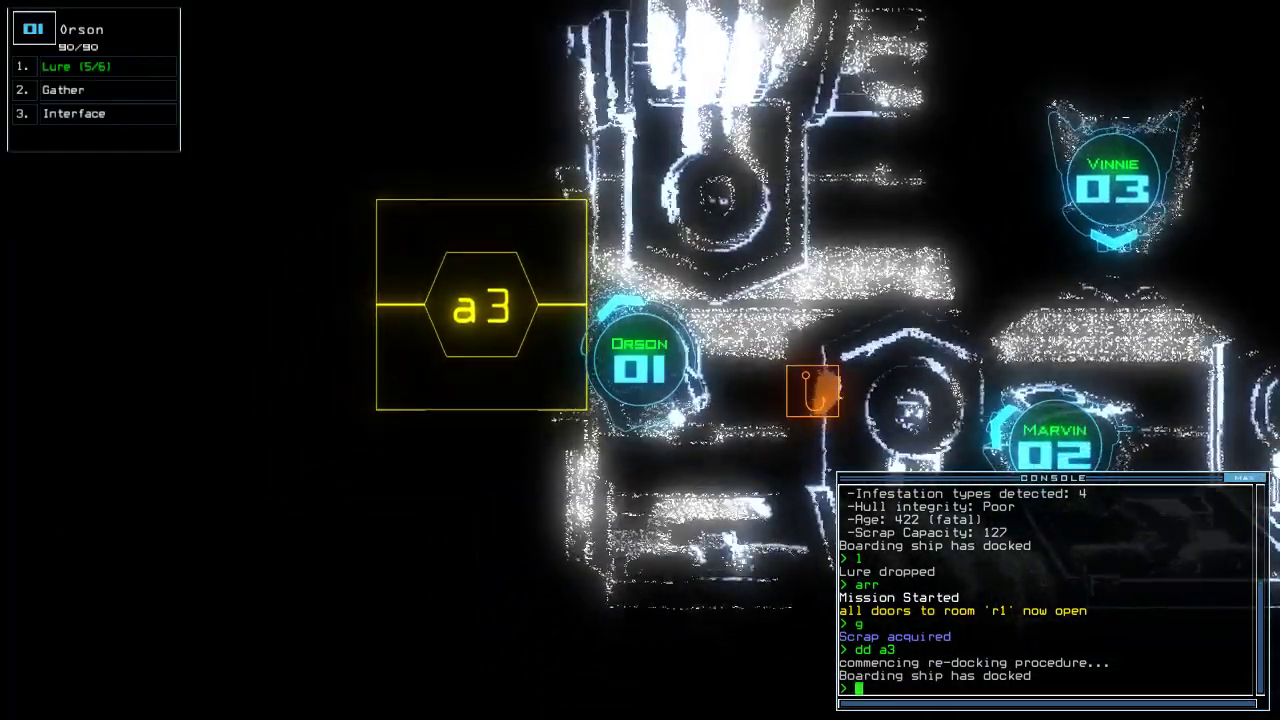
pyautogui.press('Return')
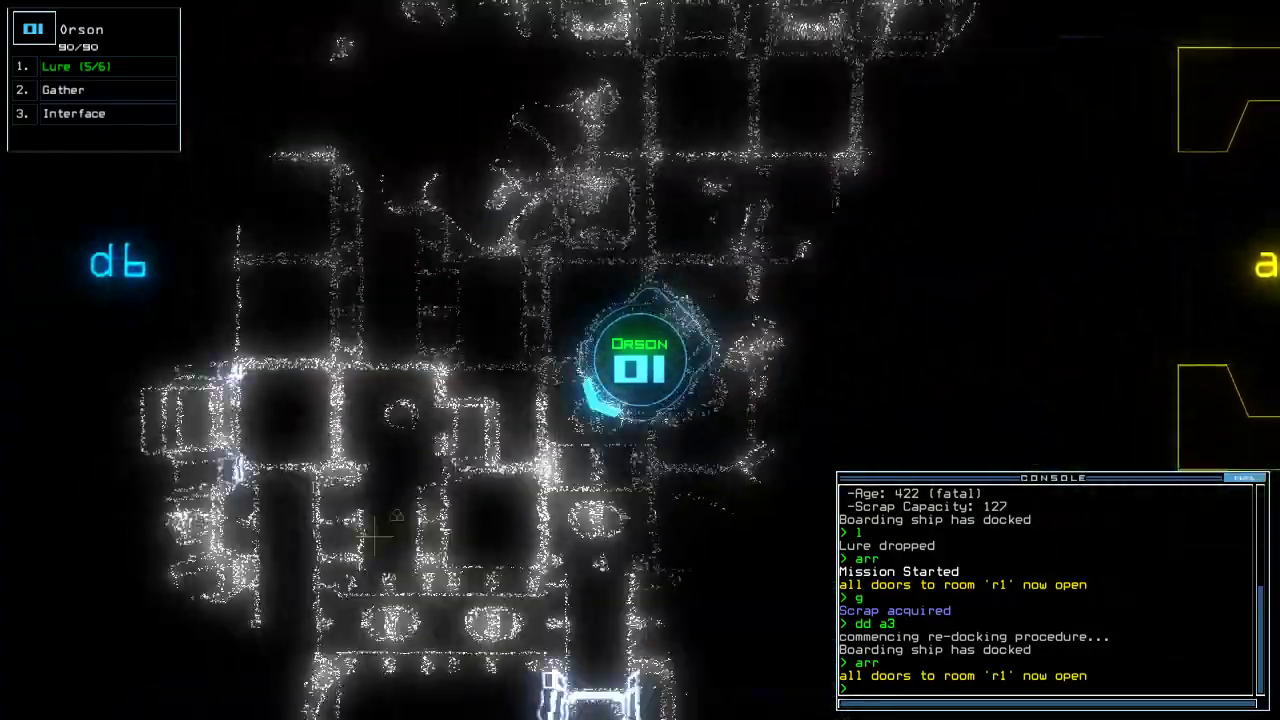
pyautogui.press('Escape')
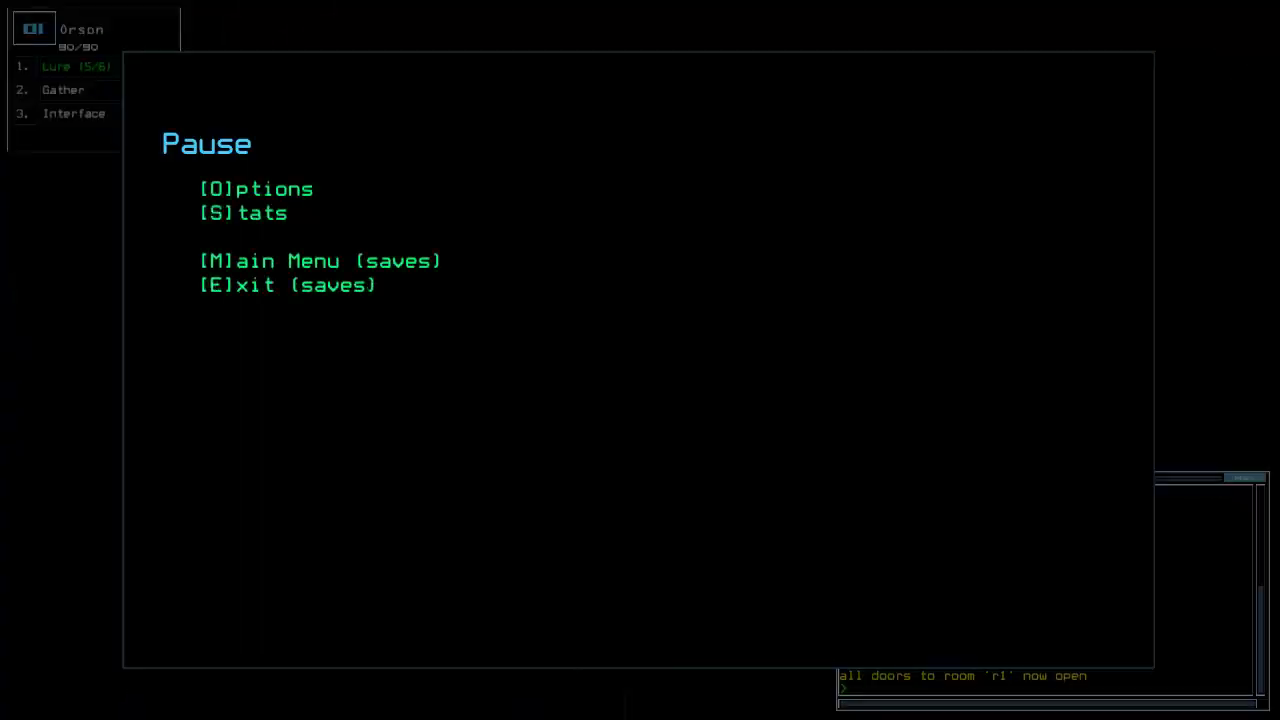
pyautogui.press('Escape')
pyautogui.write('g')
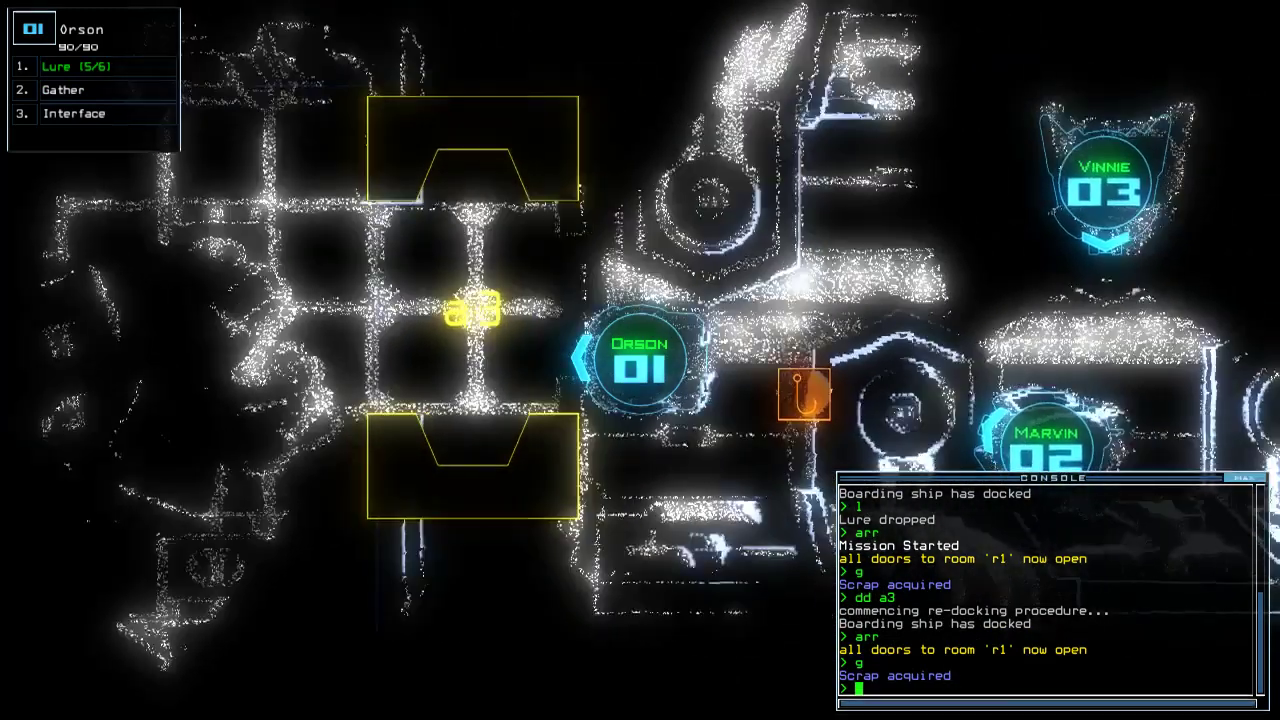
pyautogui.press('space')
pyautogui.write('dd a1')
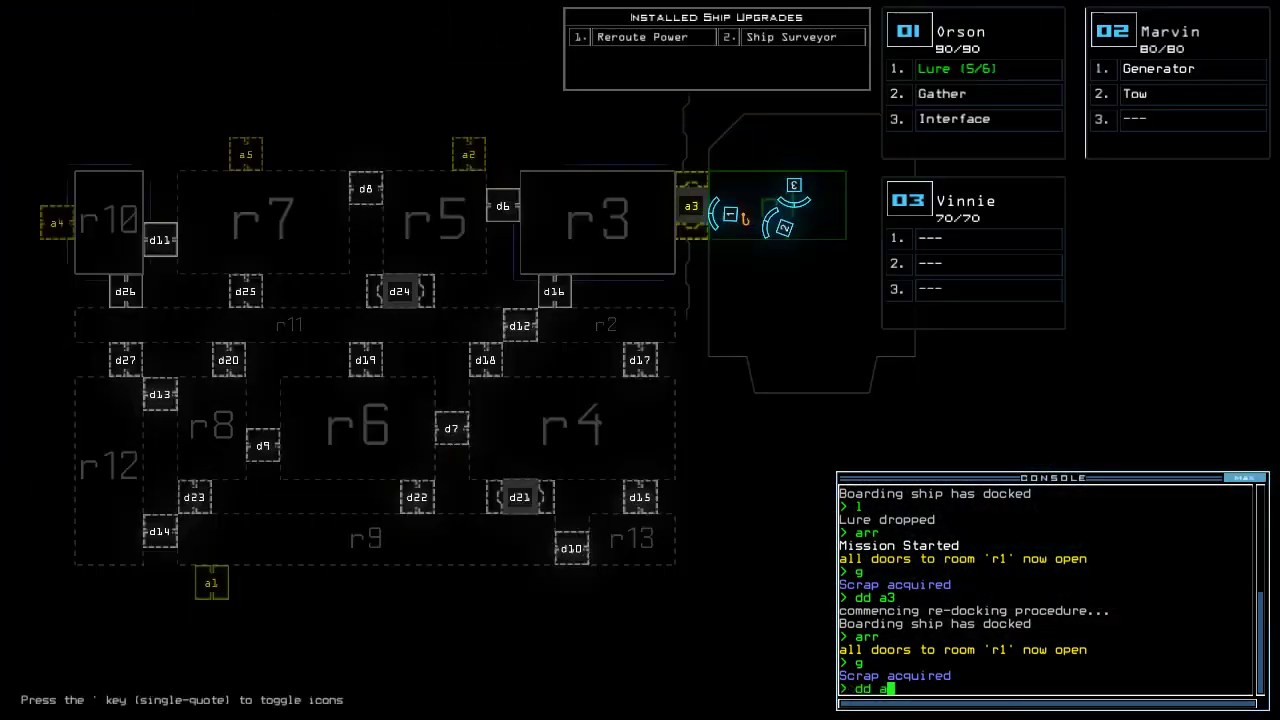
pyautogui.press('Return')
pyautogui.write('1')
pyautogui.press('Return')
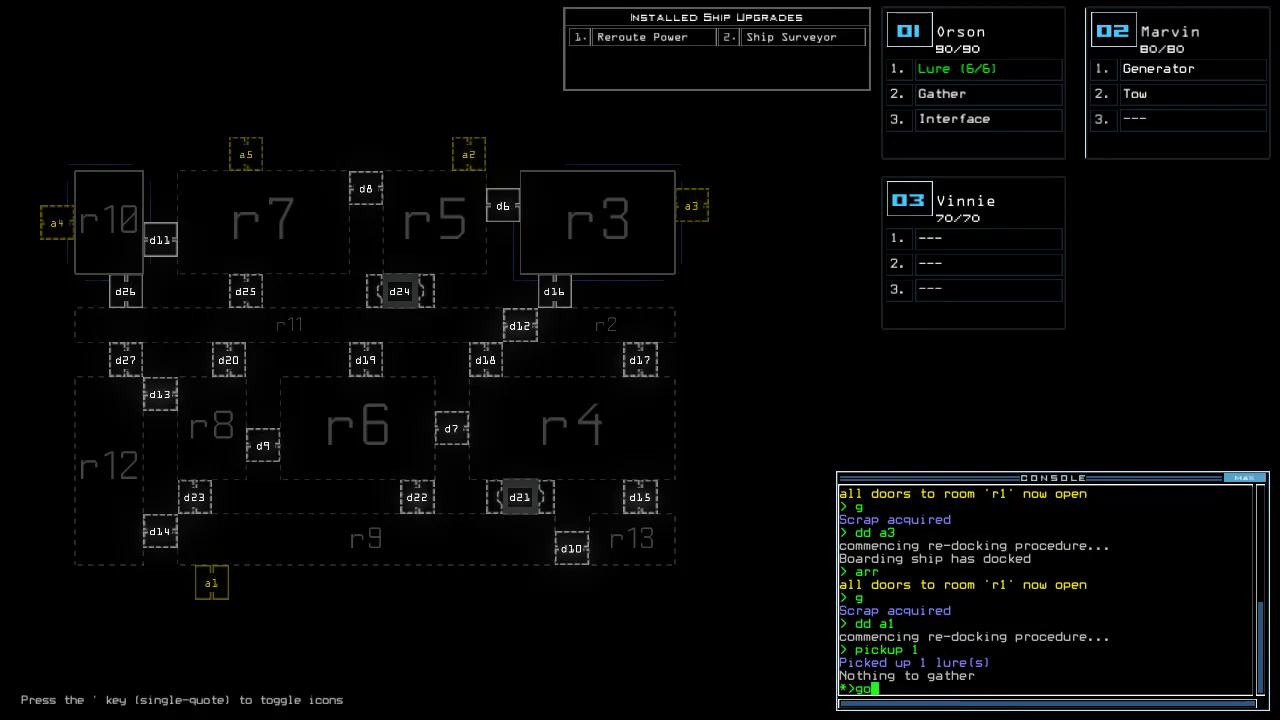
# Send the drones to room r9, gather scrap there, and drop a lure beside Orson.
pyautogui.press('Return')
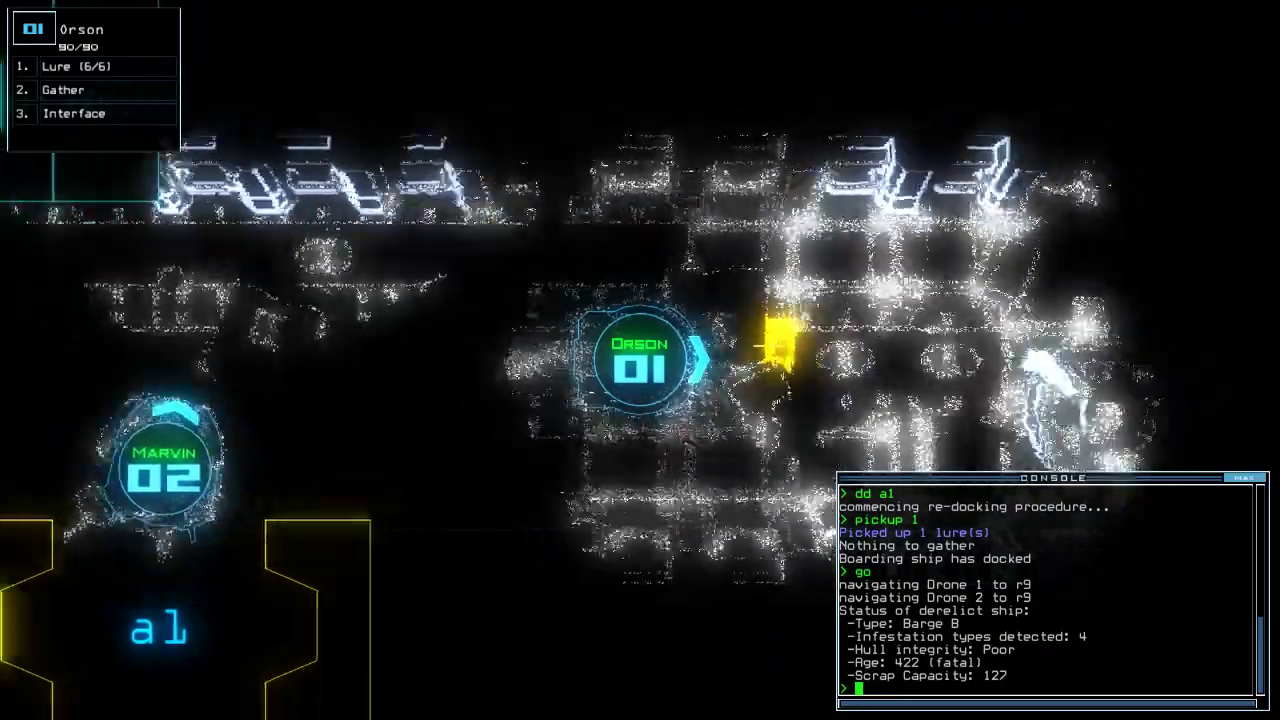
pyautogui.write('g')
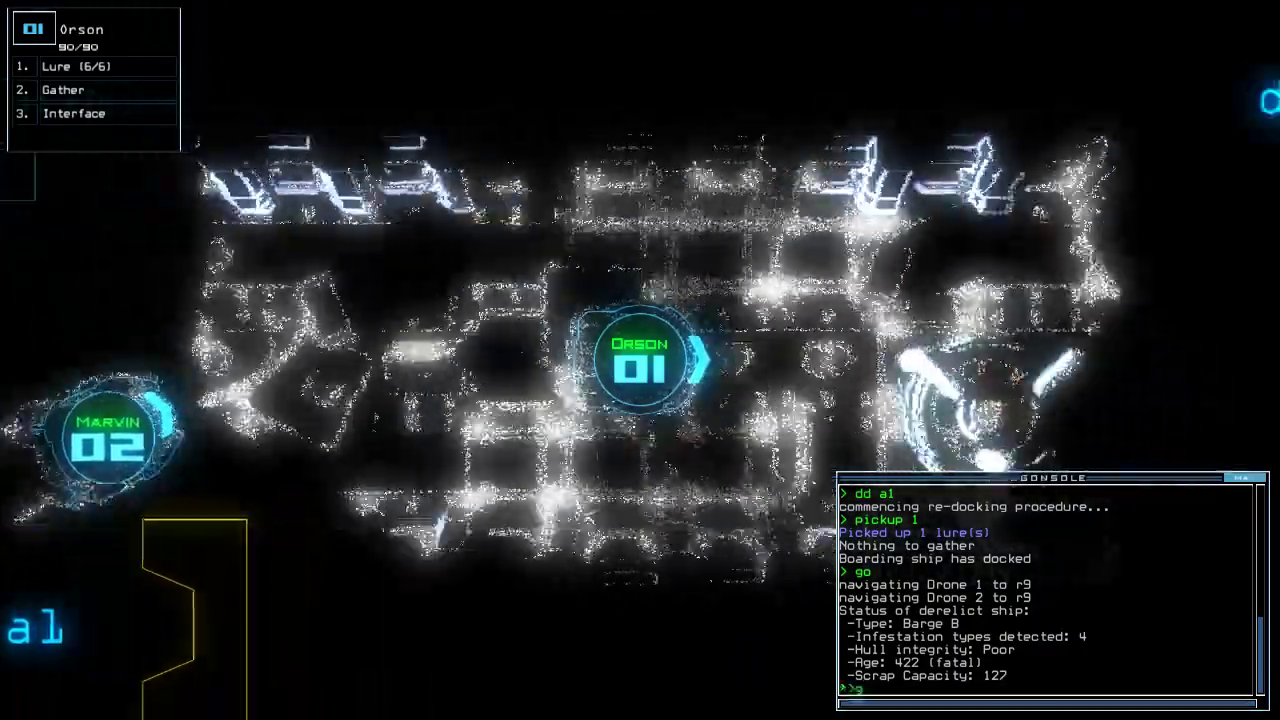
pyautogui.press('Return')
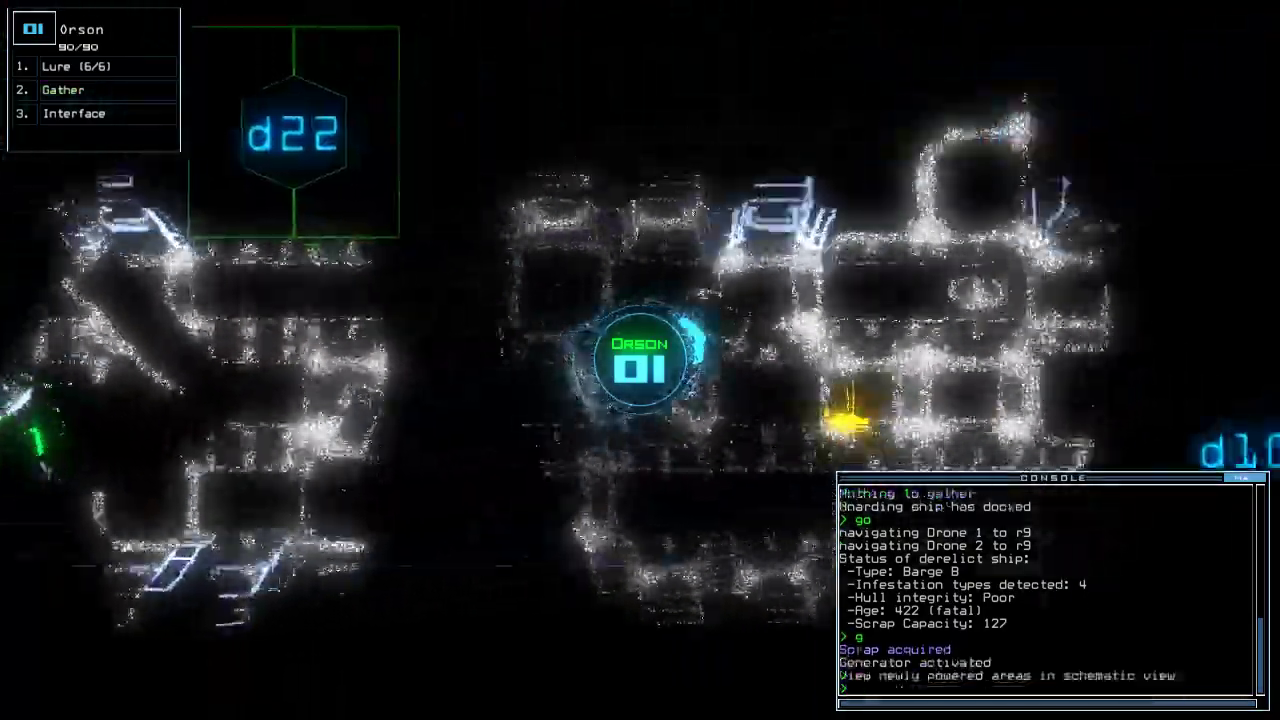
pyautogui.write('g')
pyautogui.press('Return')
pyautogui.press('space')
pyautogui.press('space')
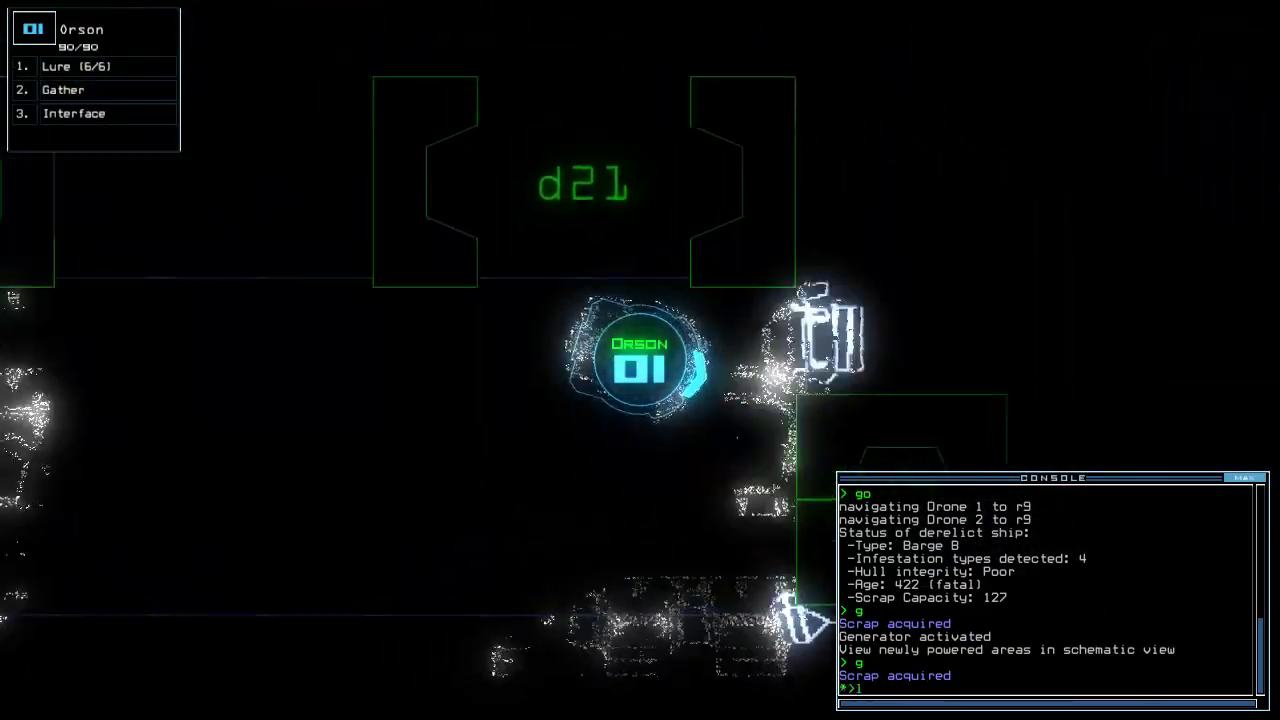
pyautogui.press('Return')
pyautogui.write('d10')
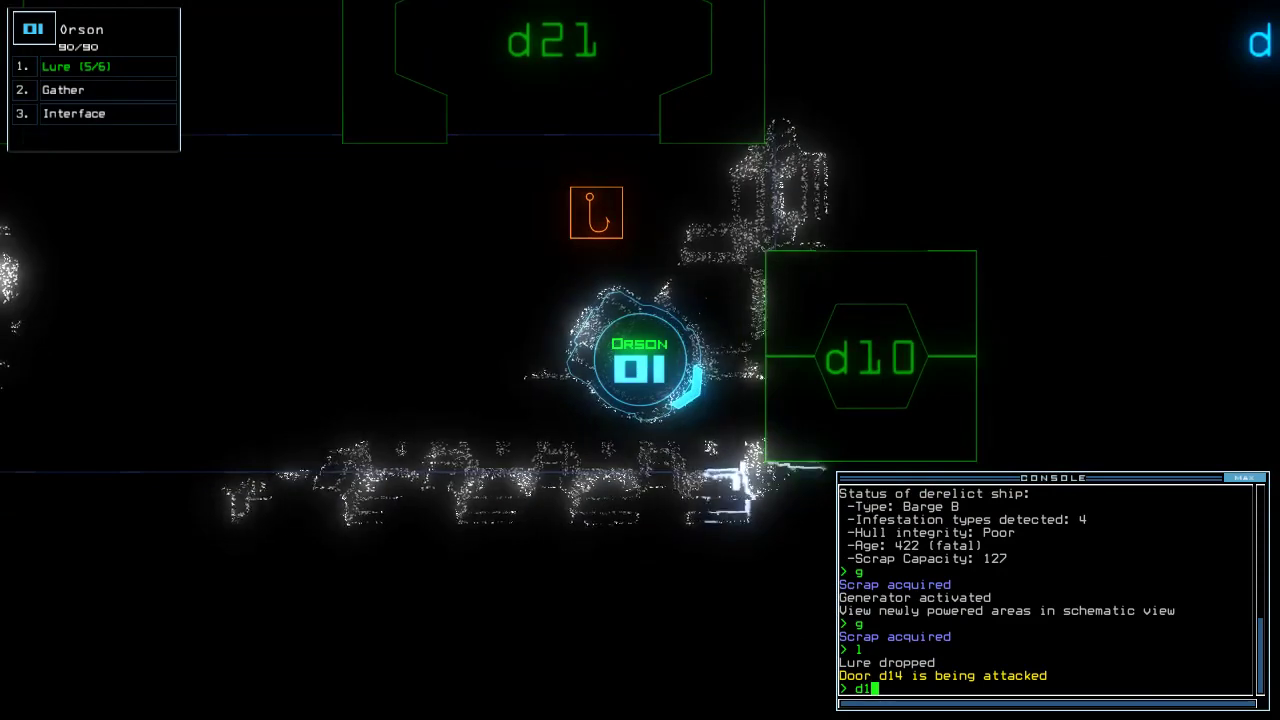
# Open doors d10 and d13, close d10 again, and pick up the lure.
pyautogui.press('Return')
pyautogui.press('Right')
pyautogui.write('g')
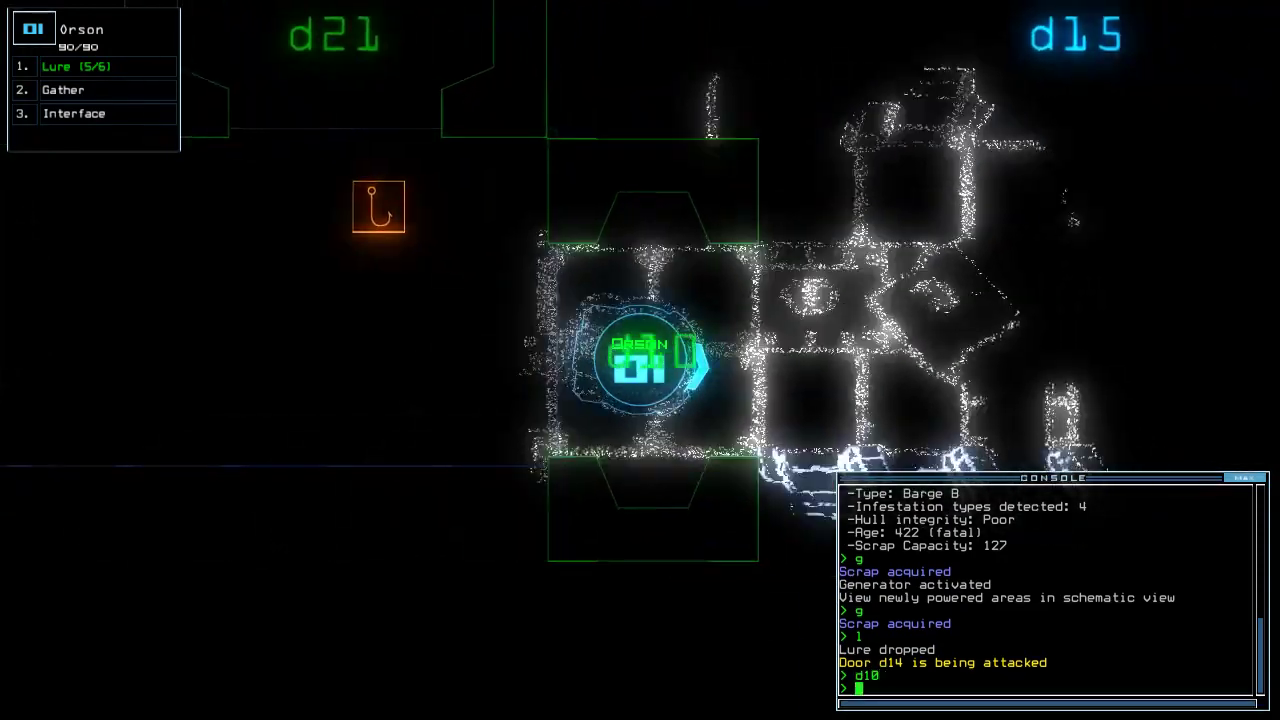
pyautogui.press('space')
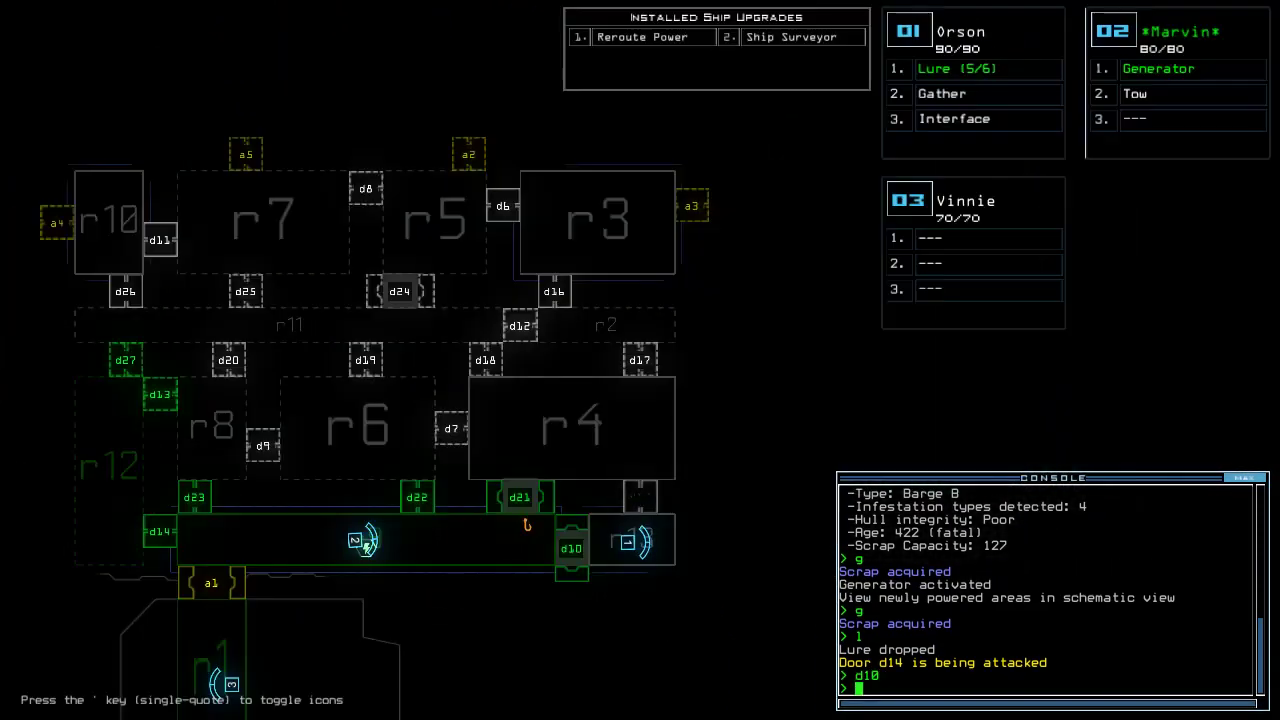
pyautogui.press('space')
pyautogui.write('d13')
pyautogui.press('Return')
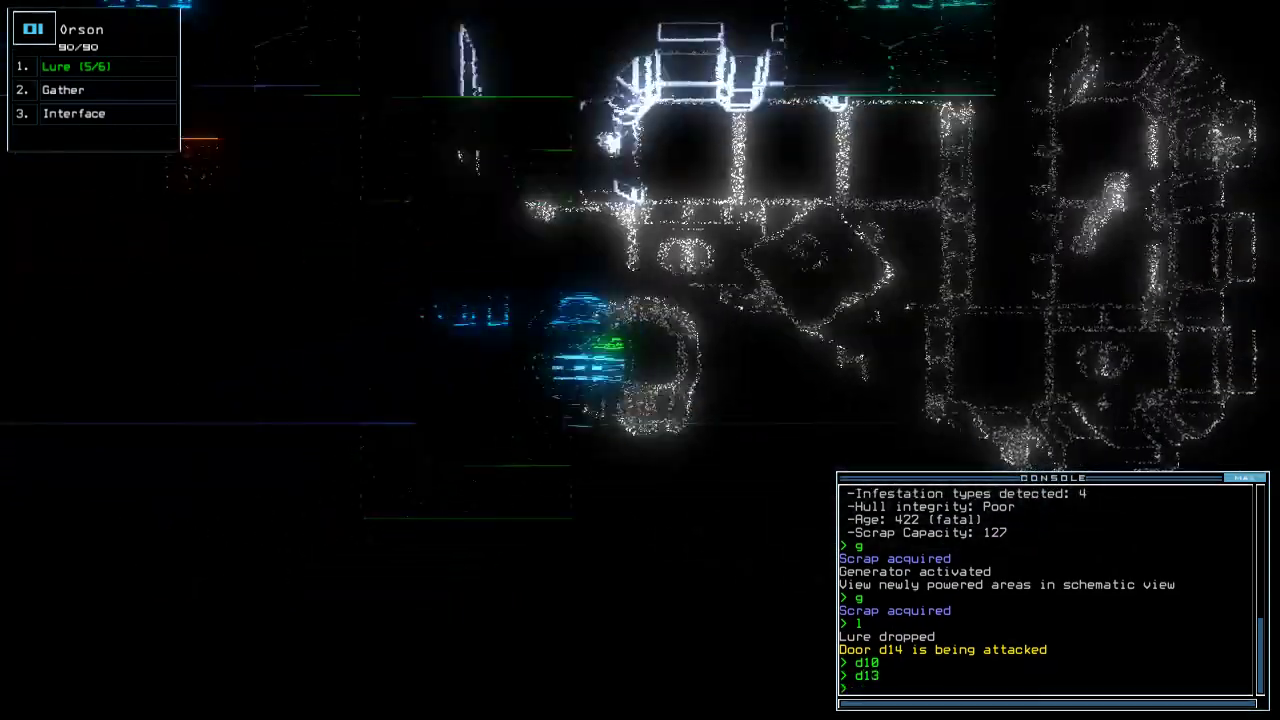
pyautogui.write('d10')
pyautogui.press('Return')
pyautogui.write('pickup')
pyautogui.press('Return')
# Drive Orson north through door d21 and reposition him in the room.
pyautogui.press('space')
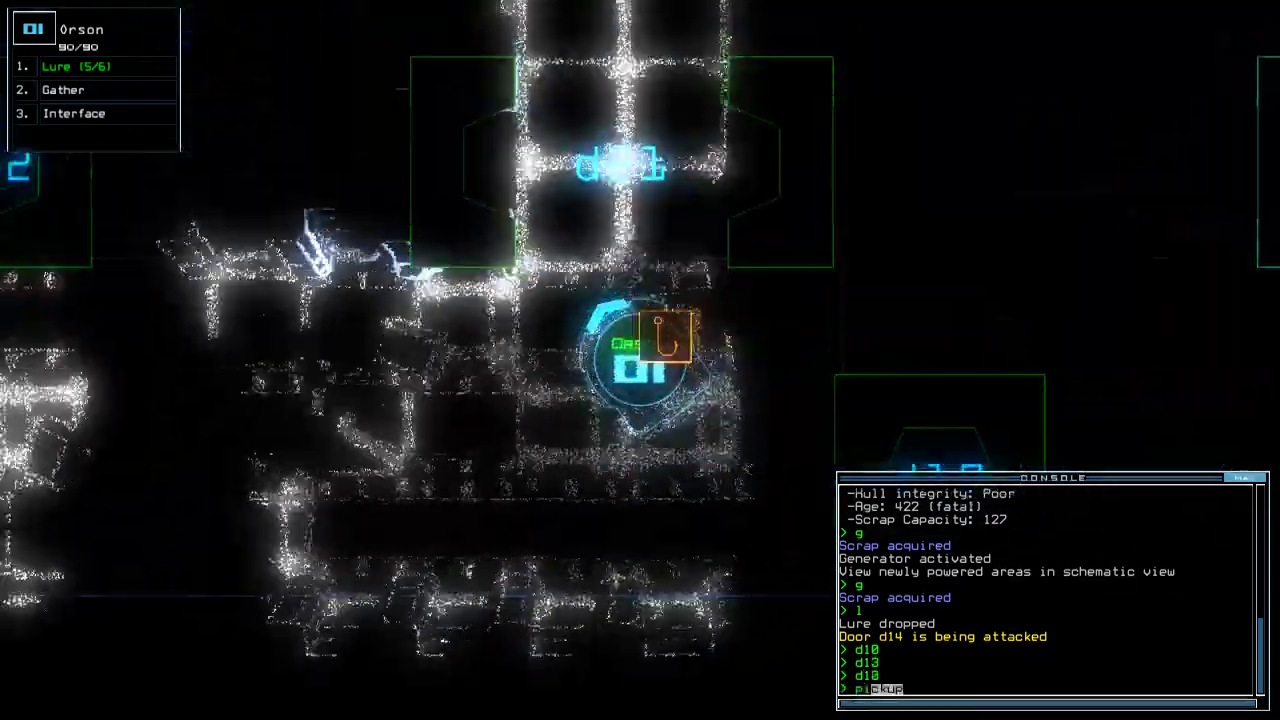
pyautogui.write('g')
pyautogui.press('Up')
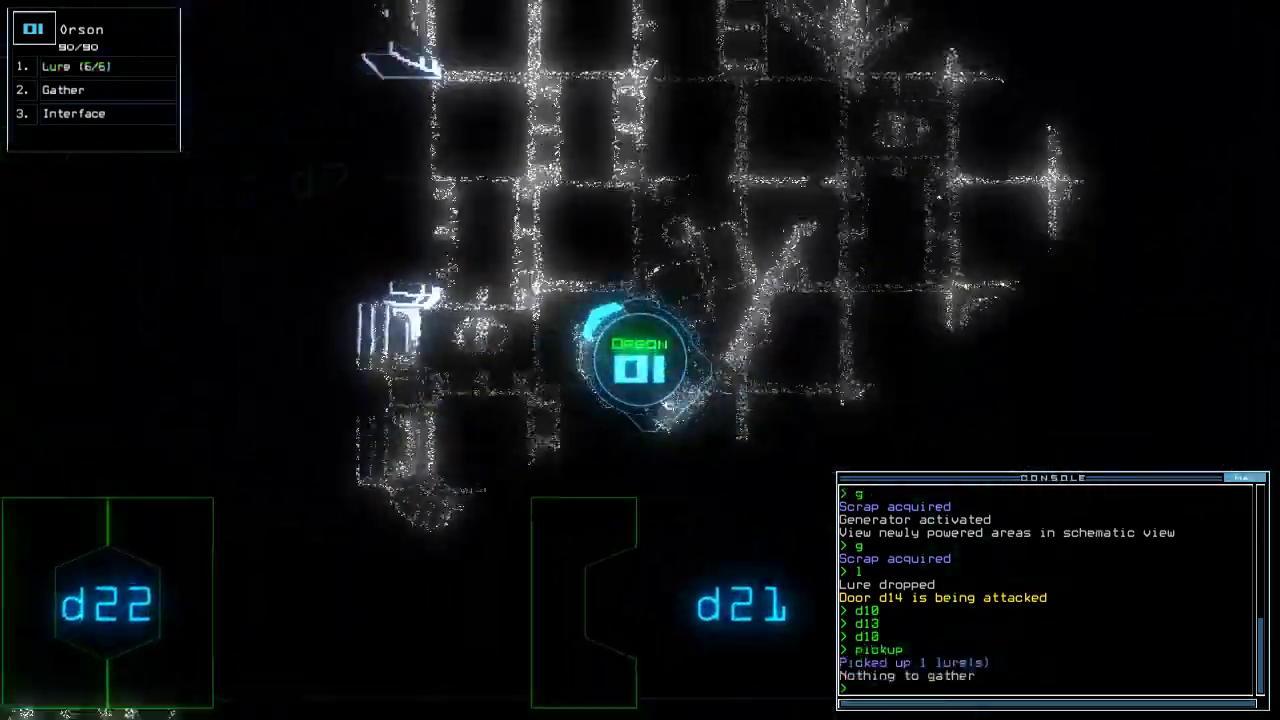
pyautogui.press('Right')
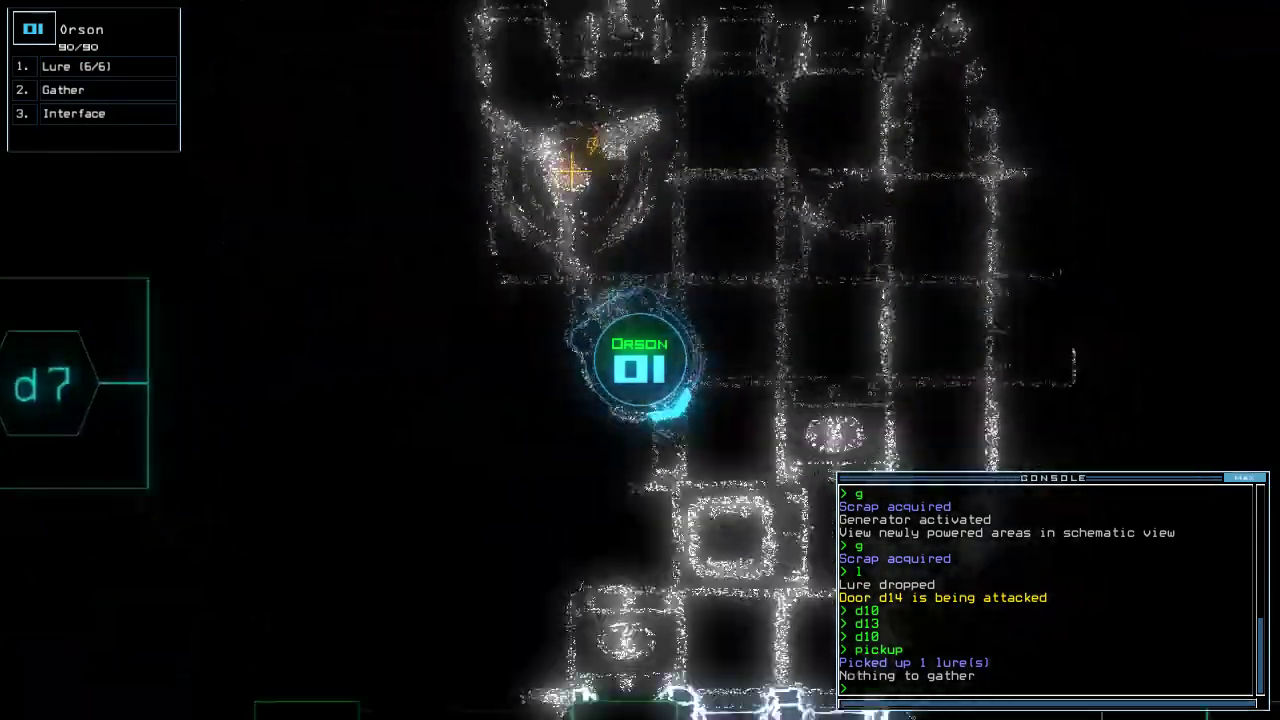
pyautogui.press('Left')
pyautogui.write('navigate 2')
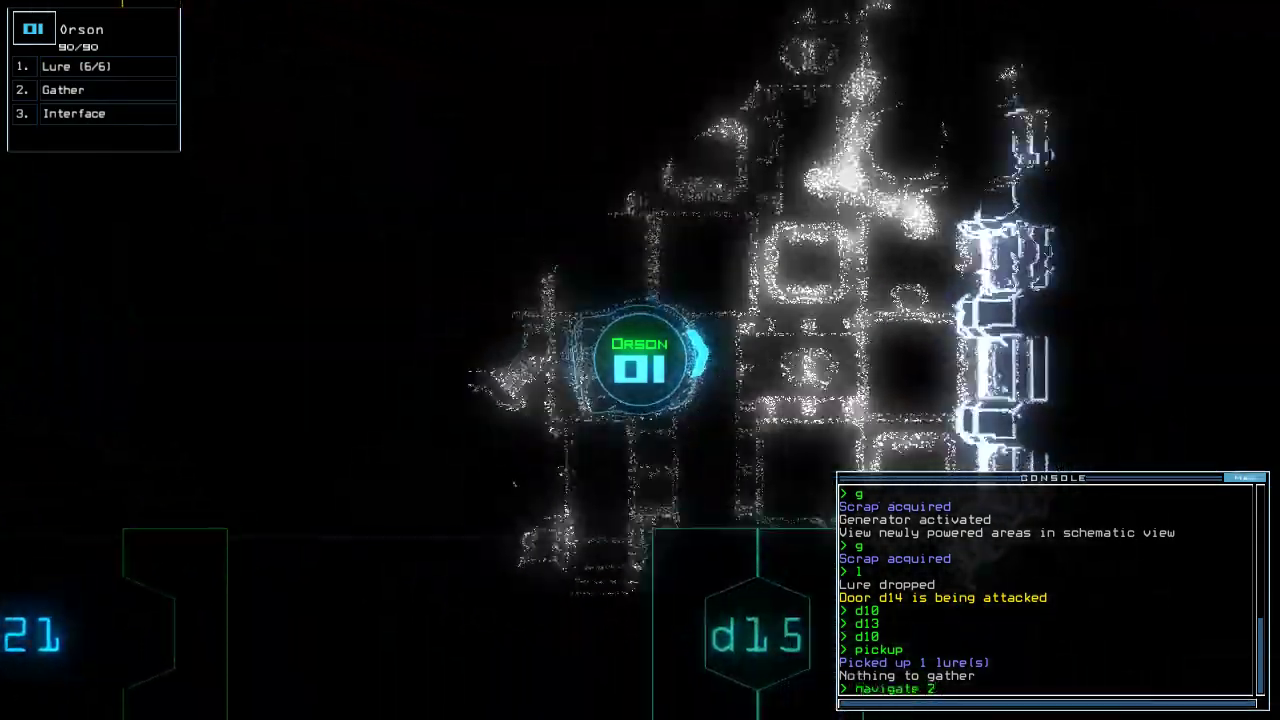
# Send Marvin to room r4 and reactivate its generator.
pyautogui.press('Return')
pyautogui.press('space')
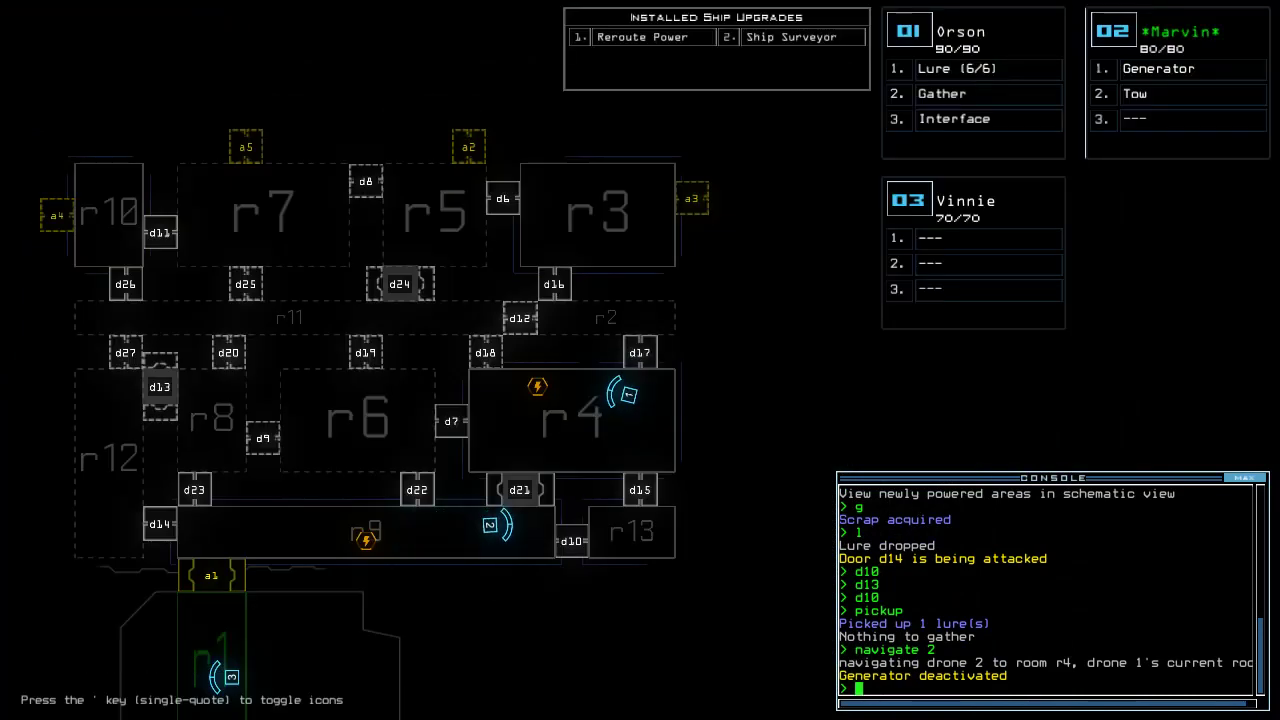
pyautogui.press('space')
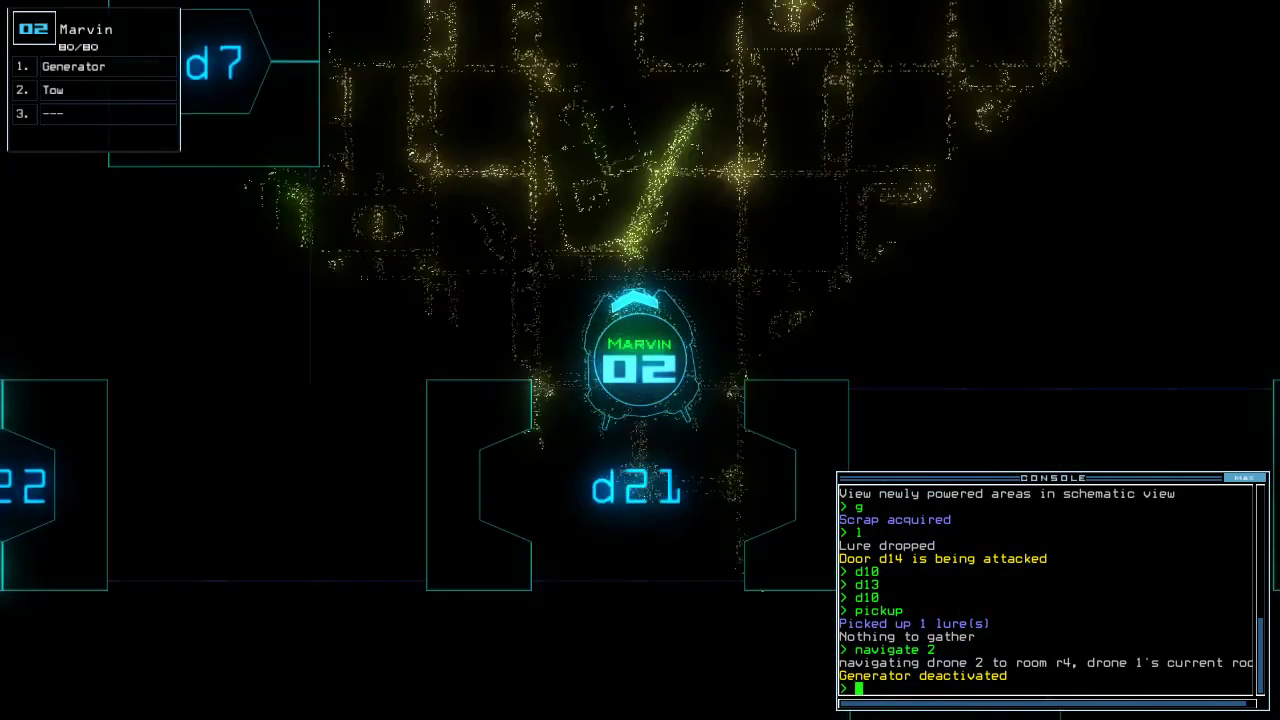
pyautogui.write('g')
pyautogui.press('Return')
pyautogui.press('space')
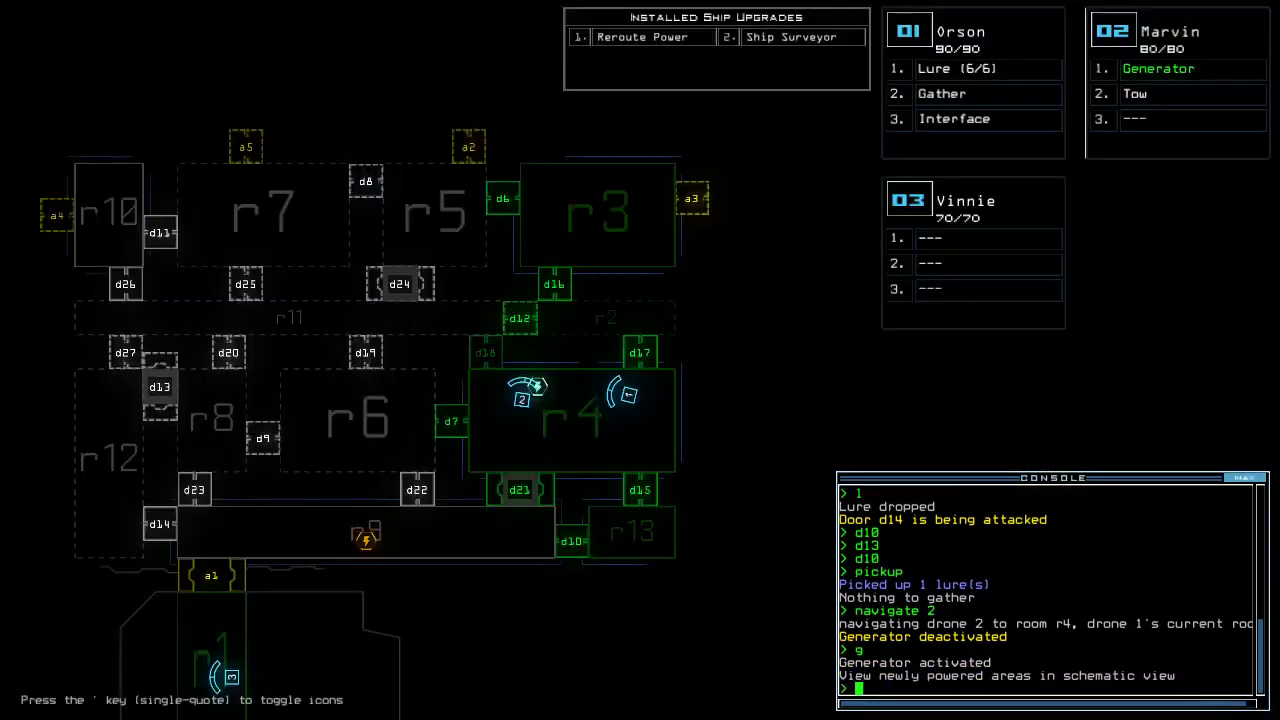
pyautogui.press('space')
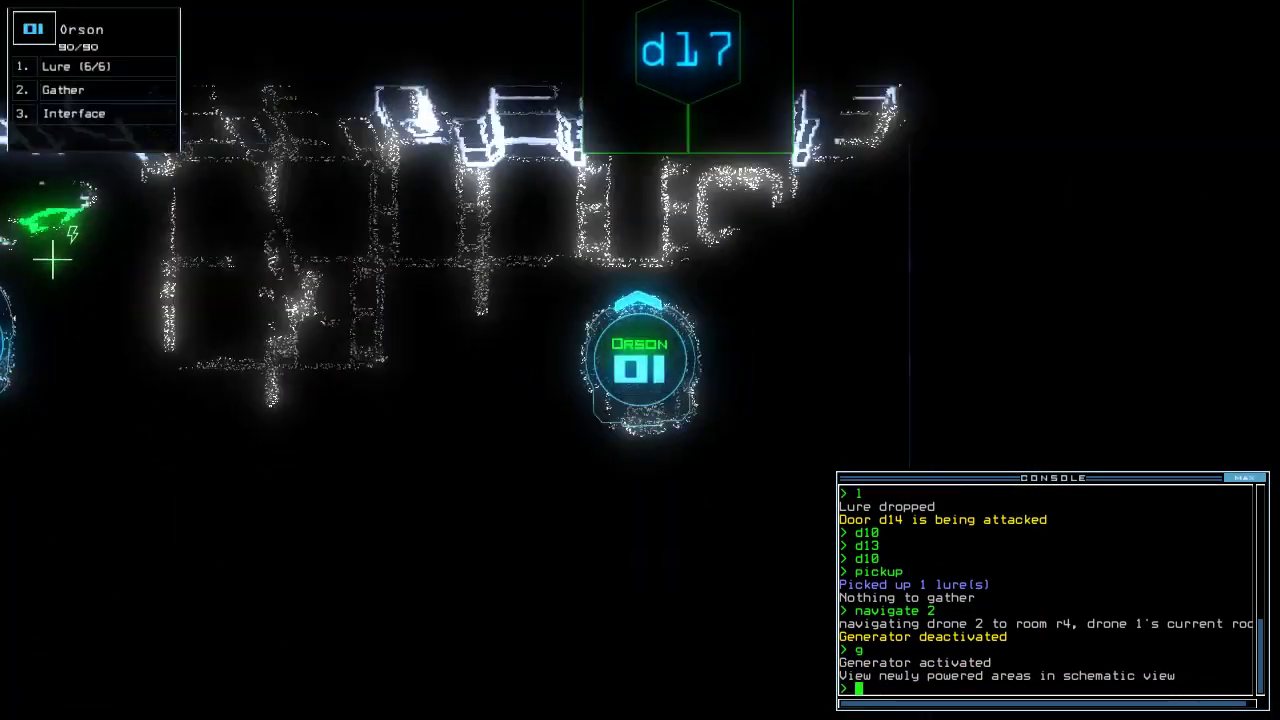
pyautogui.write('1')
# Drop a lure in r4 with Orson and close doors d17 and d7.
pyautogui.press('Return')
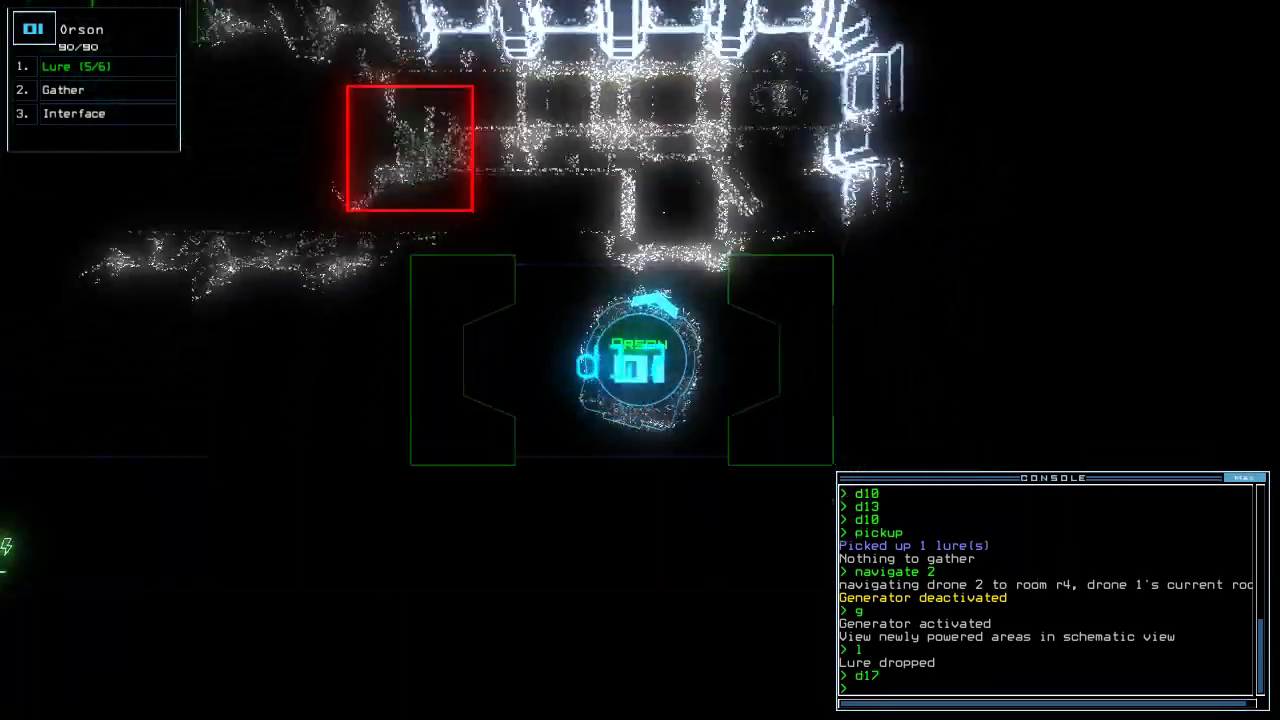
pyautogui.write('d17')
pyautogui.press('Return')
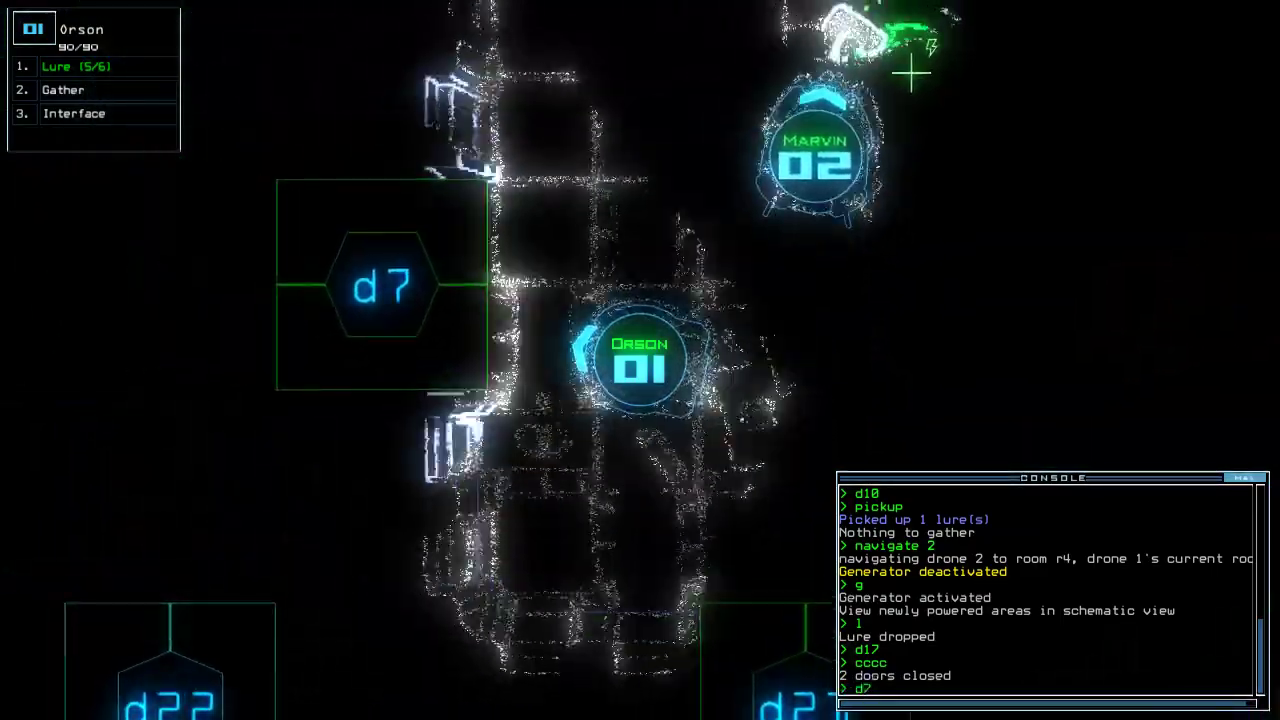
pyautogui.press('space')
pyautogui.press('Return')
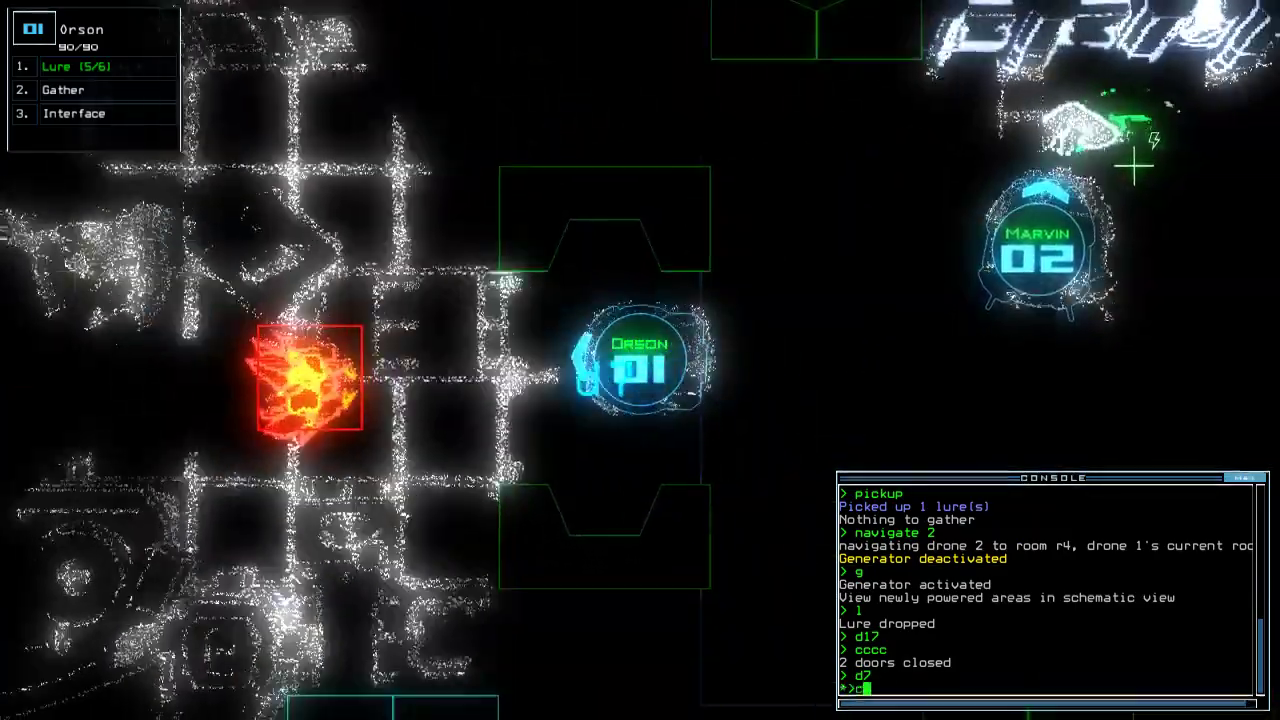
pyautogui.write('cccc')
pyautogui.press('Return')
pyautogui.write('d1')
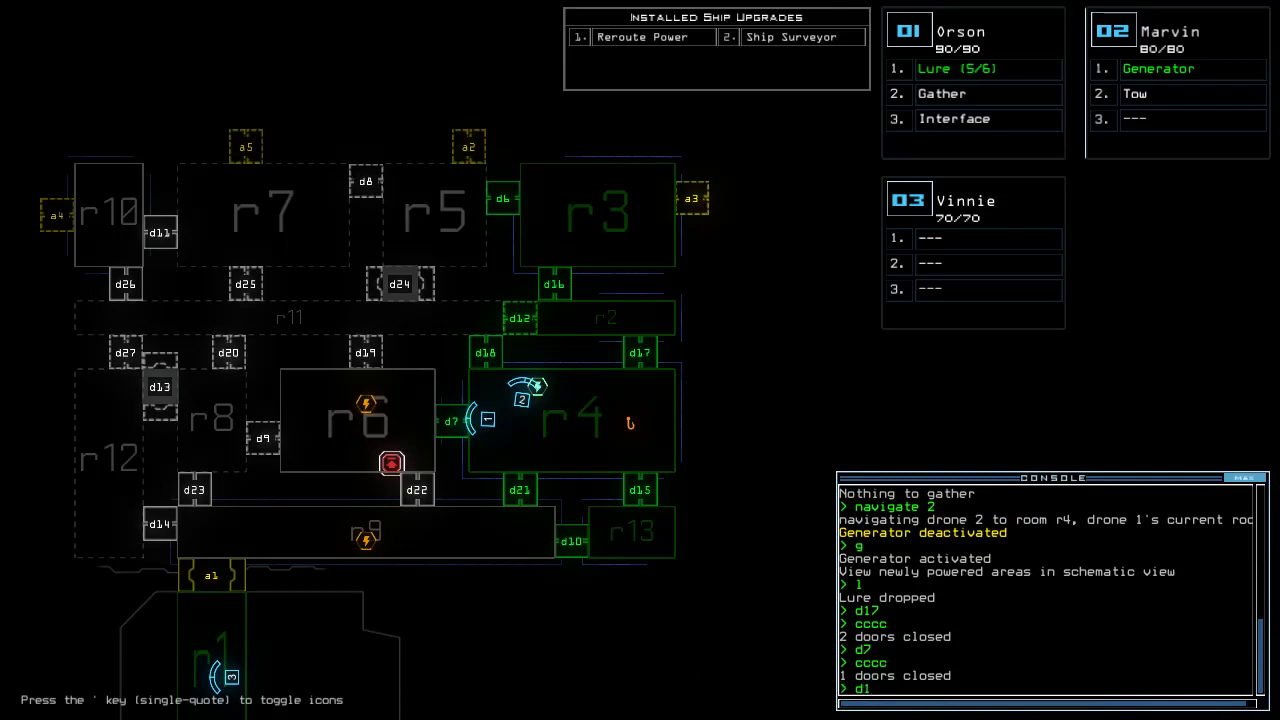
pyautogui.write('6')
# Toggle doors d16, d21, d16 again and d17.
pyautogui.press('Return')
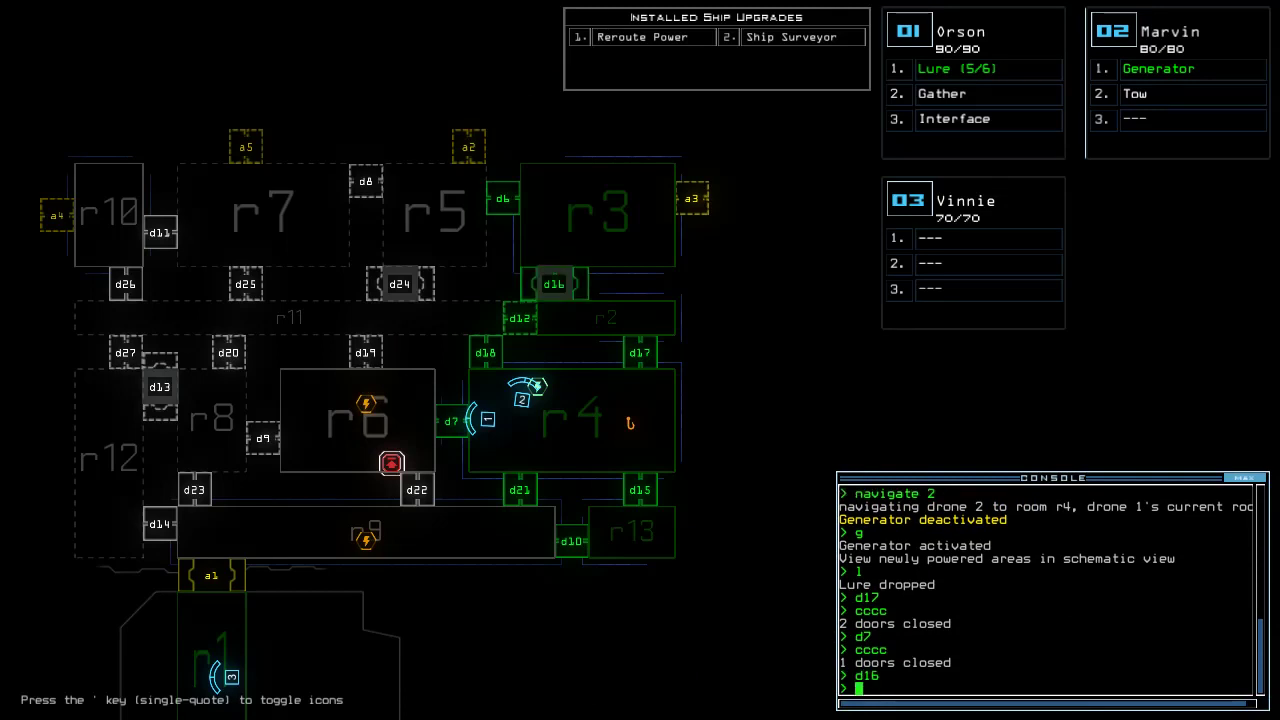
pyautogui.write('d21')
pyautogui.press('Return')
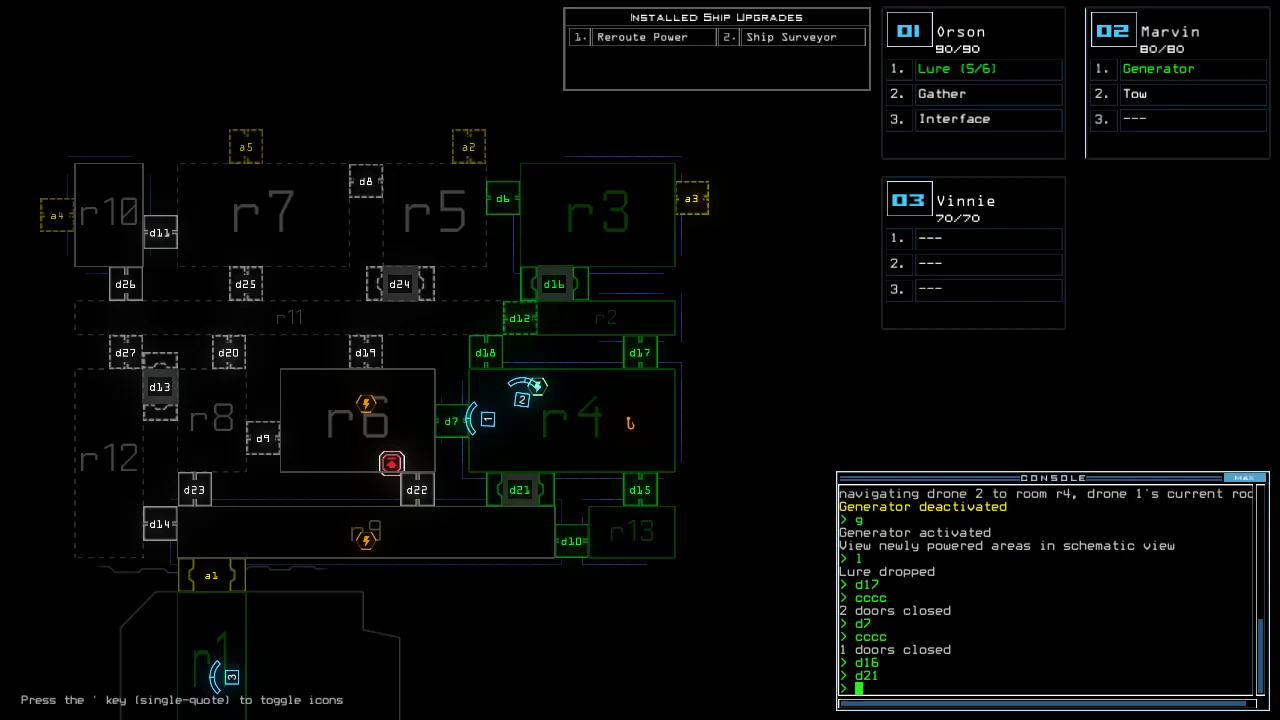
pyautogui.press('space')
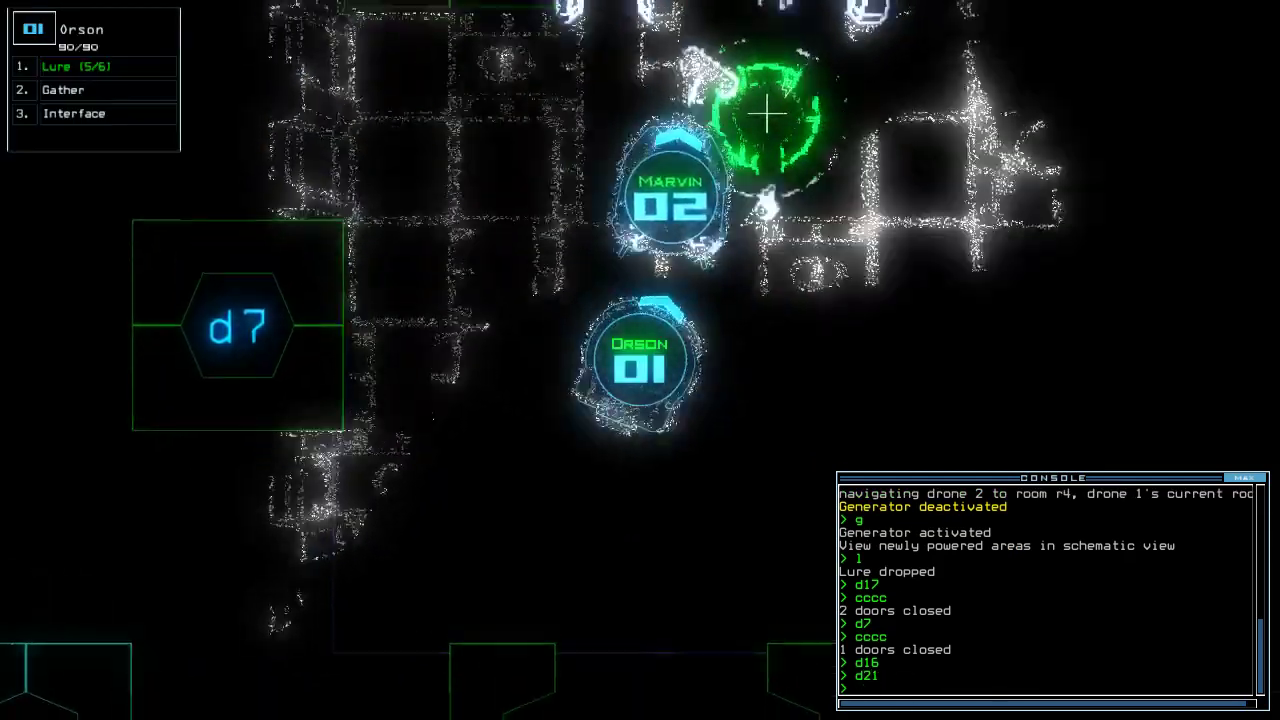
pyautogui.write('d16')
pyautogui.press('Return')
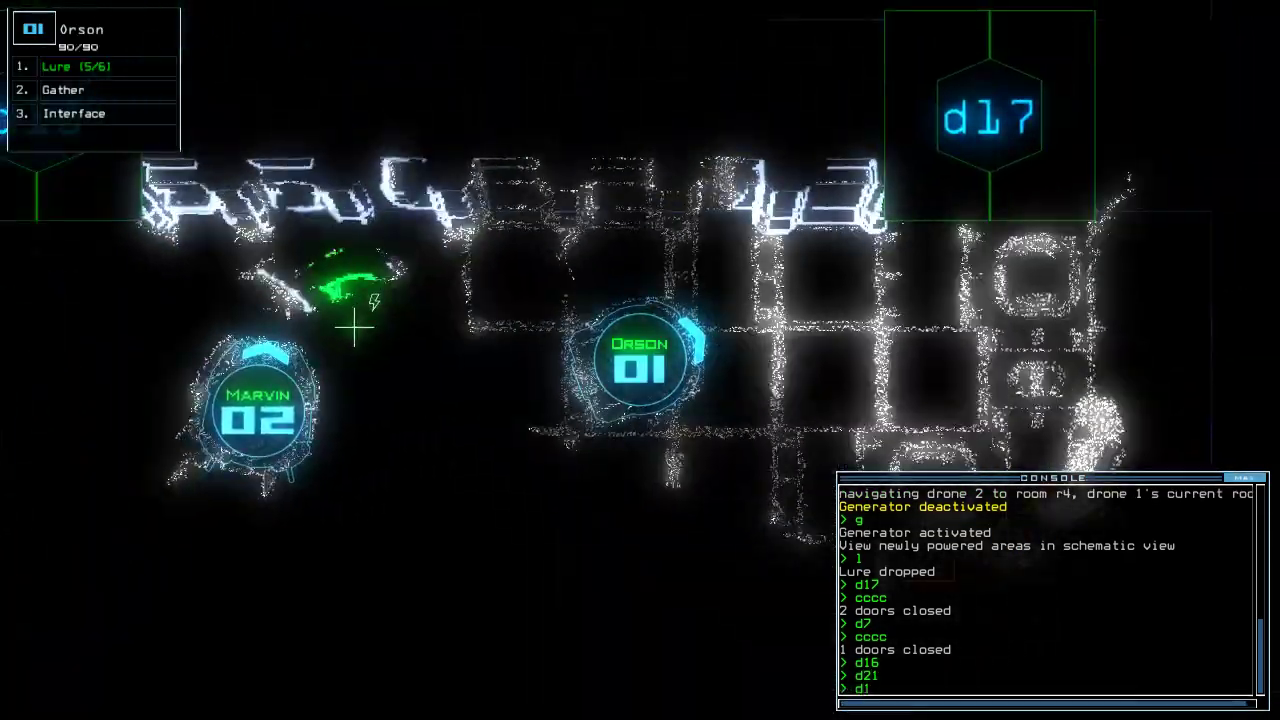
pyautogui.write('d17')
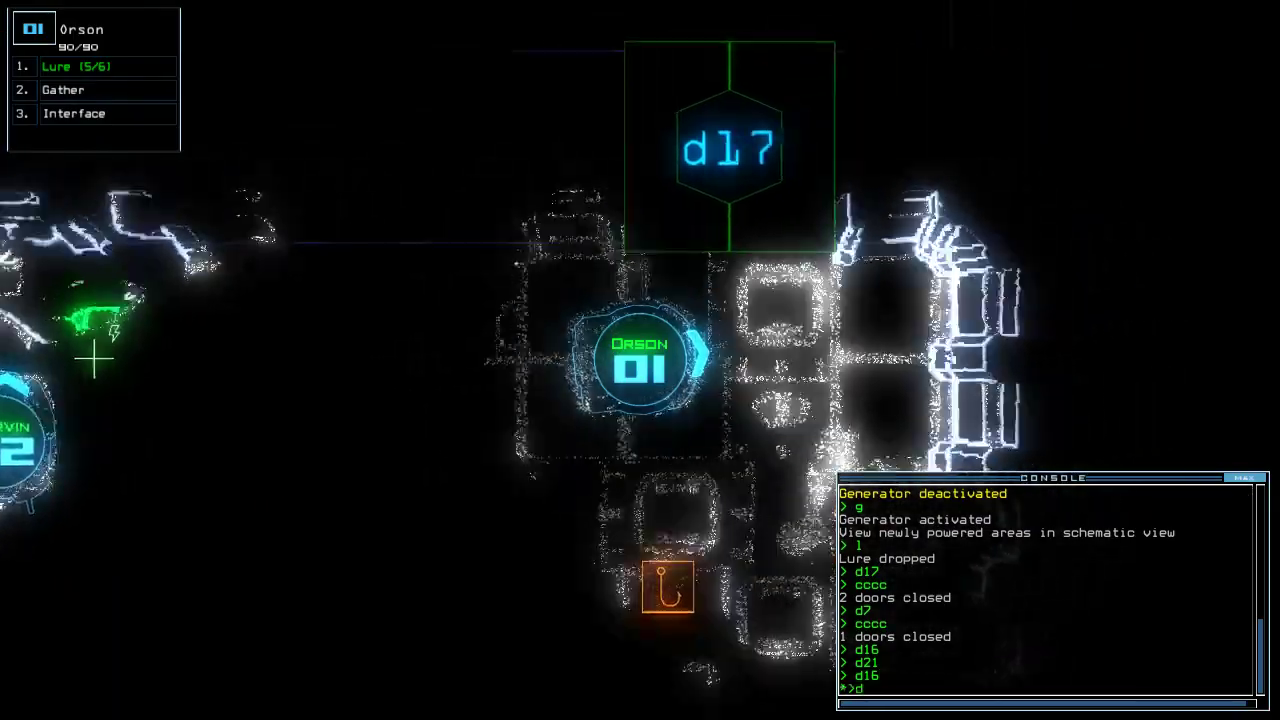
pyautogui.press('Return')
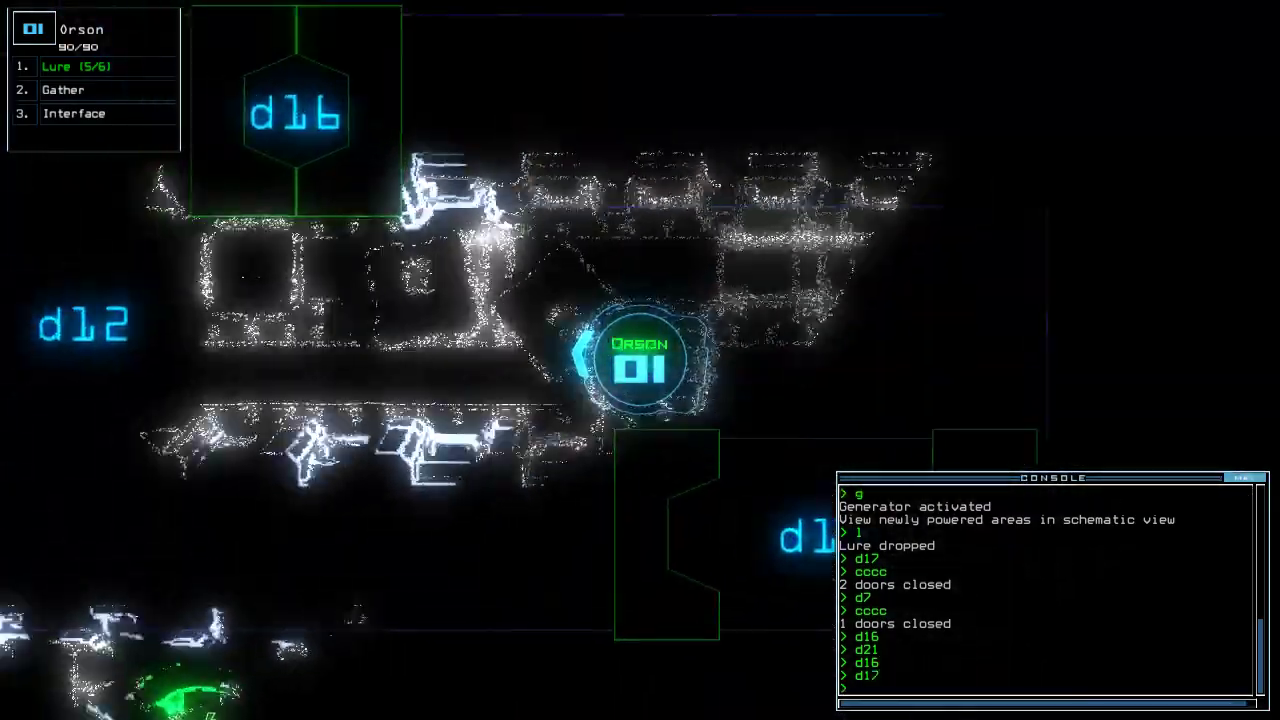
pyautogui.write('navigate 2')
# Send Marvin to room r2 with 'navigate 2' and have Orson pick up the lure.
pyautogui.press('Return')
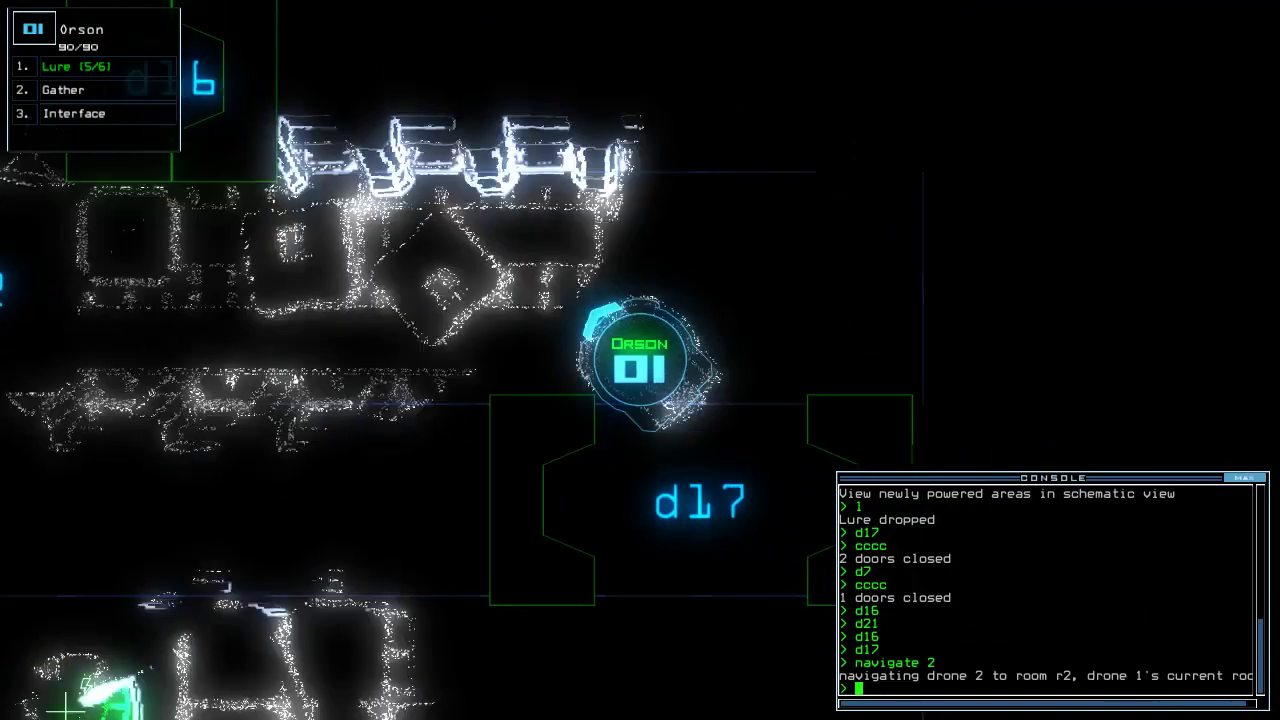
pyautogui.write('pickup')
pyautogui.press('Return')
pyautogui.write('p')
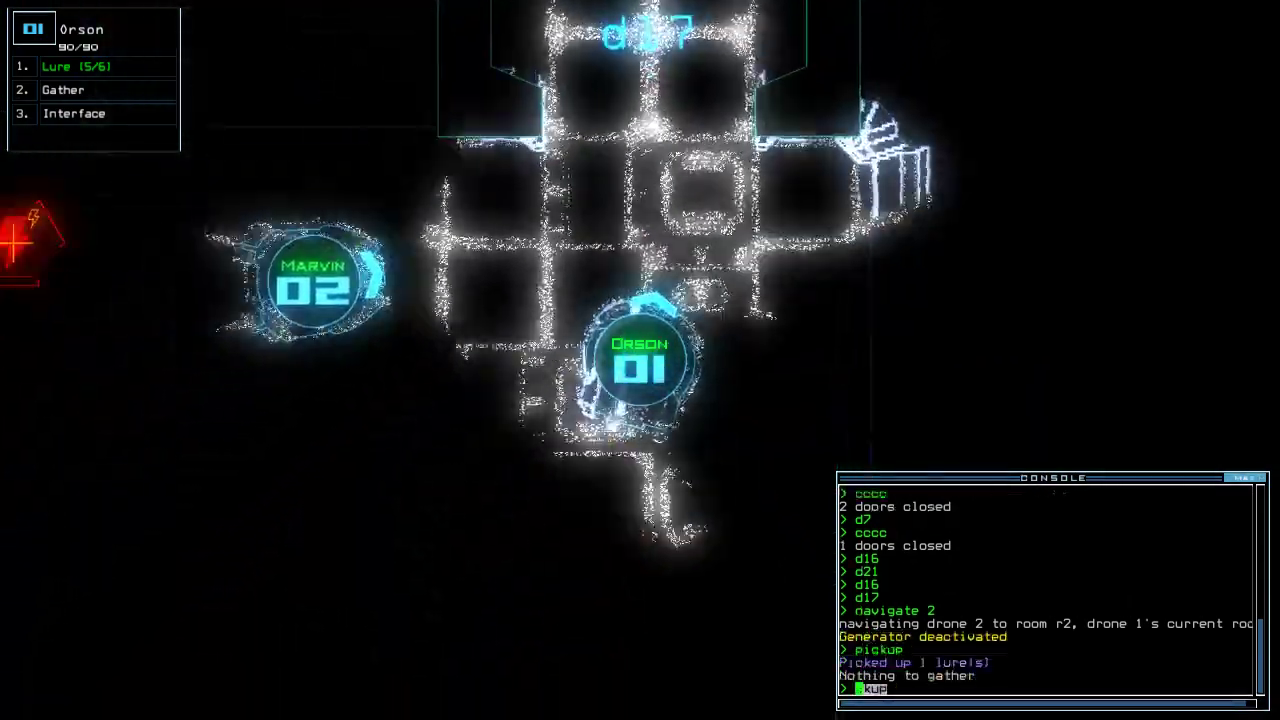
pyautogui.press('Tab')
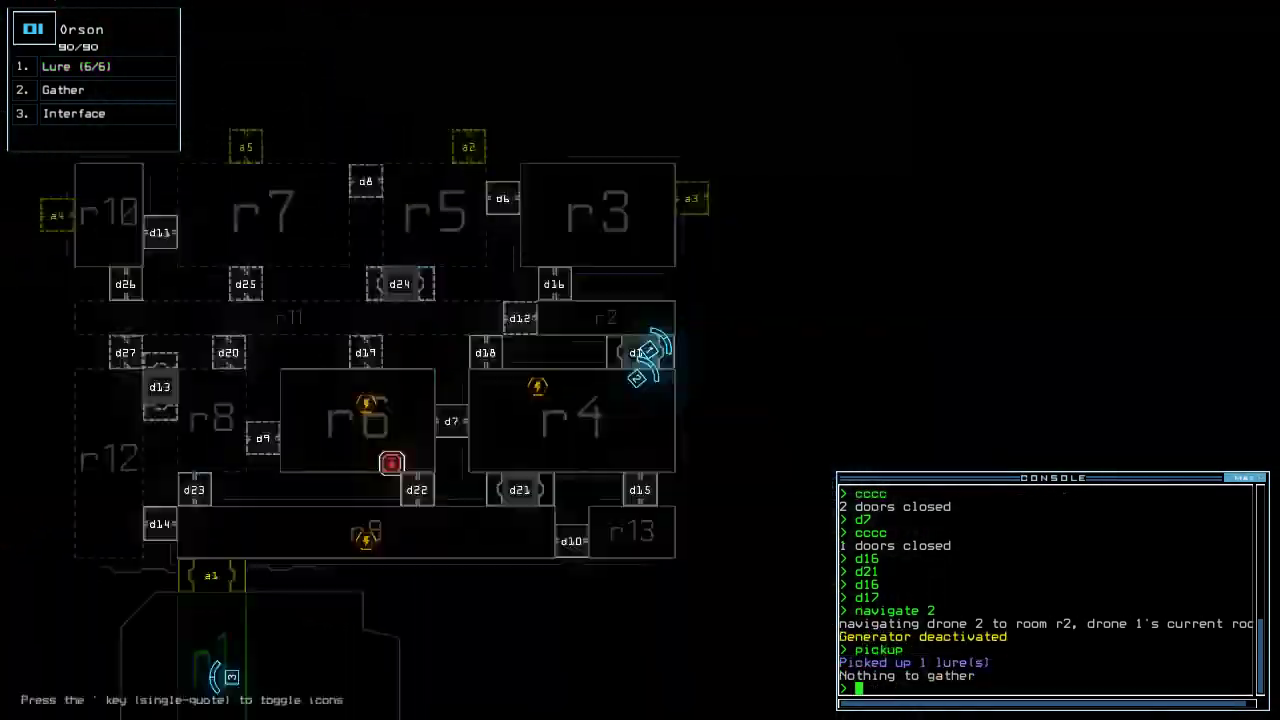
pyautogui.press('2')
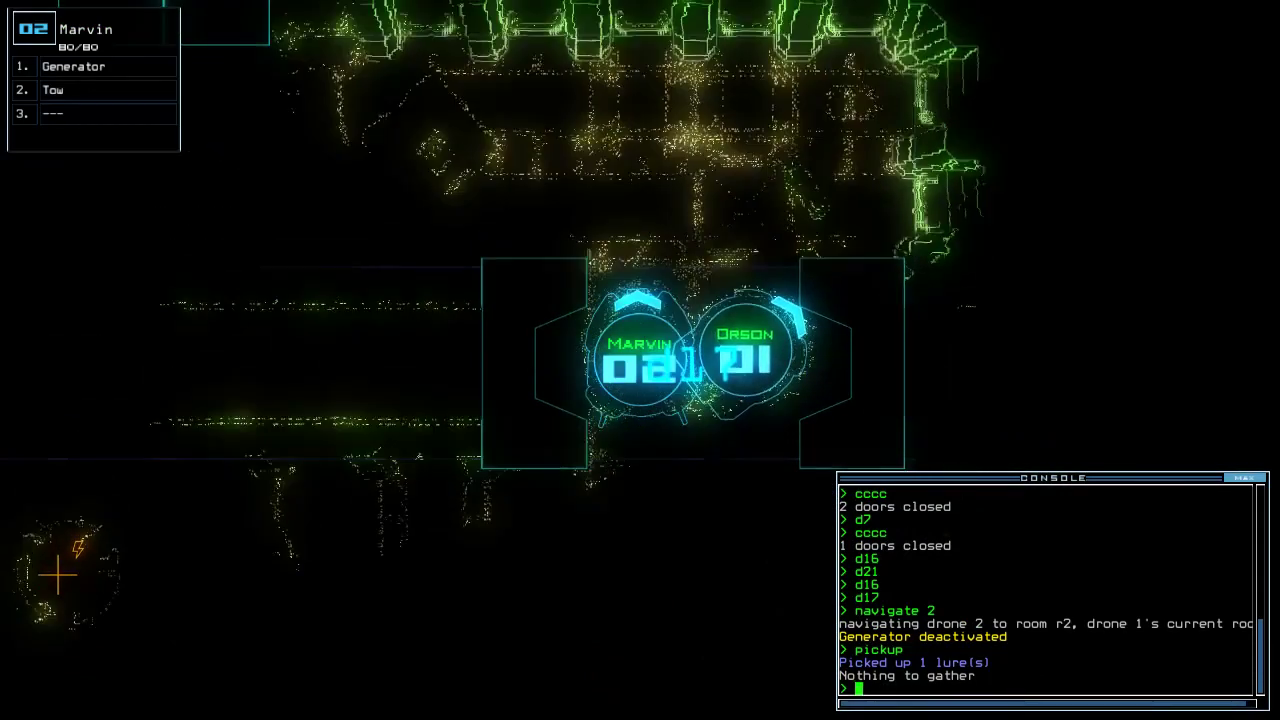
pyautogui.press('Tab')
pyautogui.press('Tab')
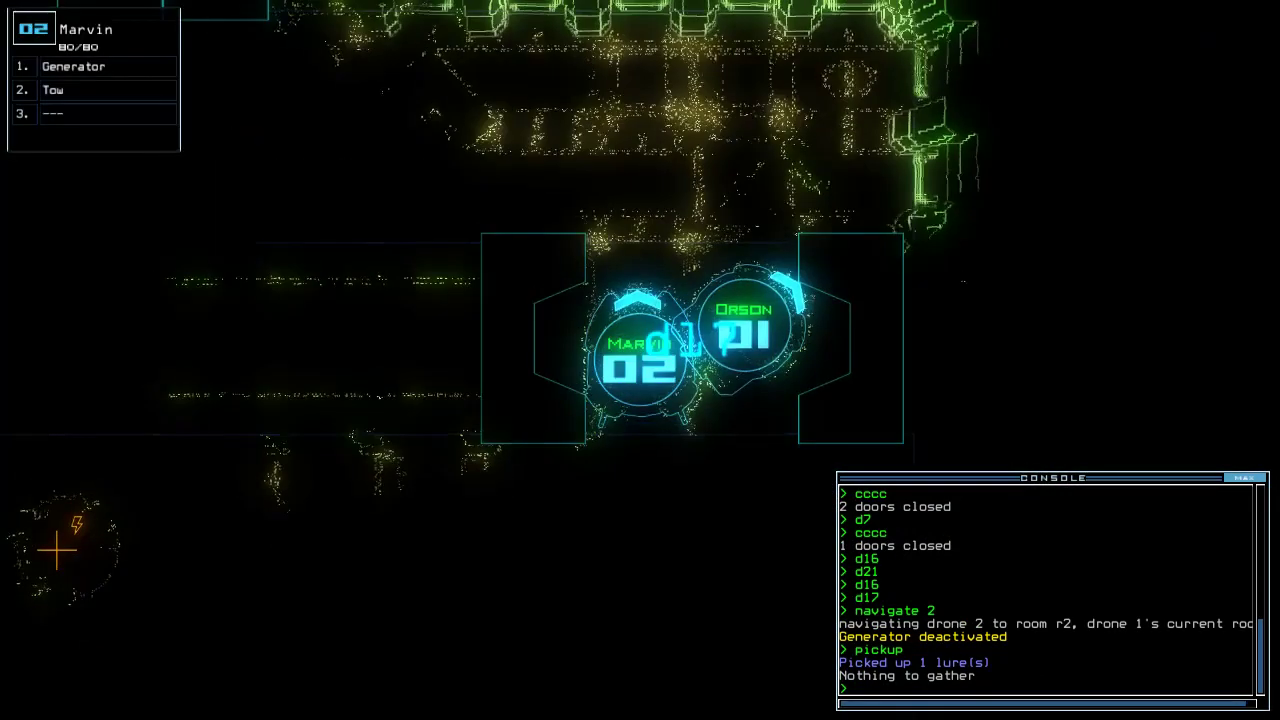
pyautogui.press('Tab')
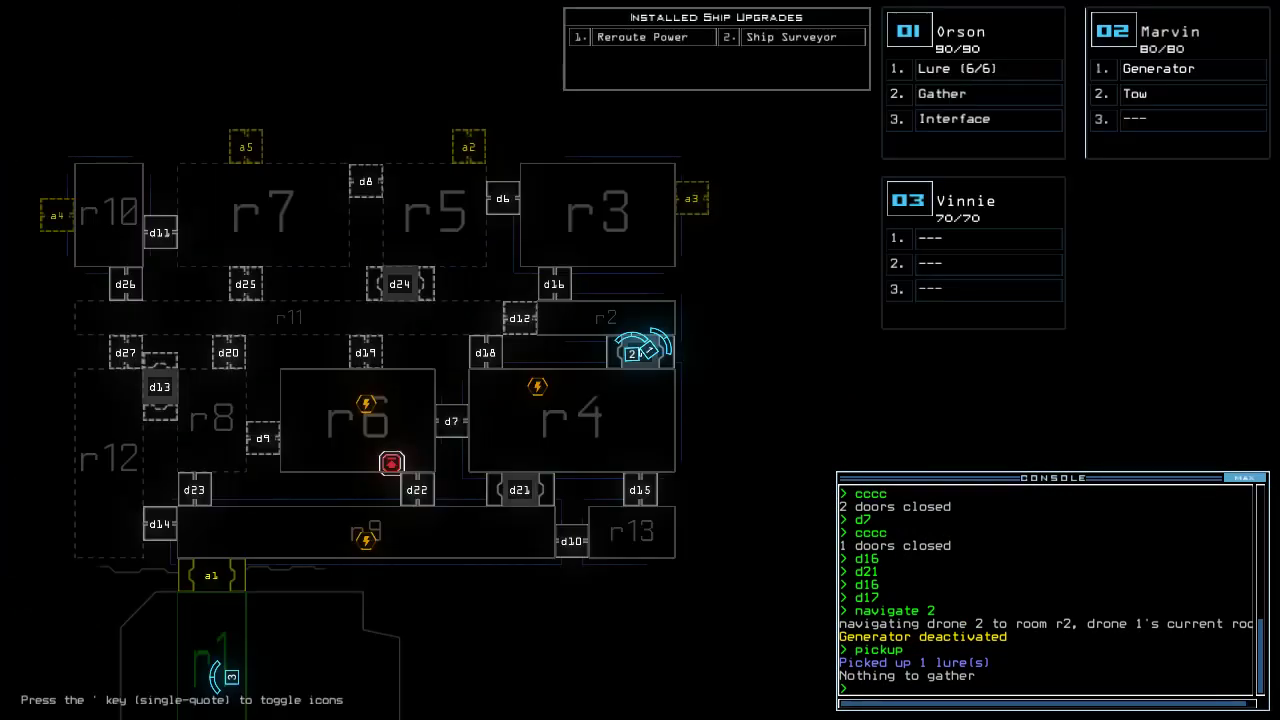
pyautogui.press('1')
pyautogui.press('Tab')
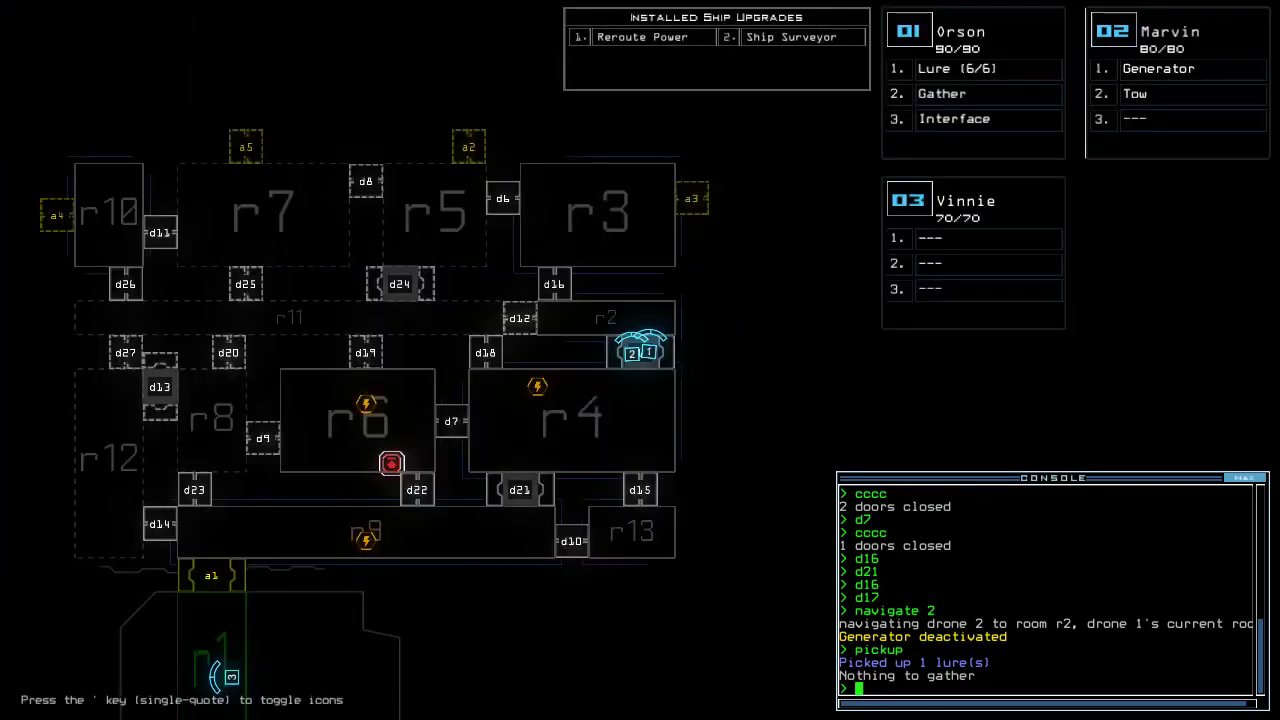
pyautogui.press('2')
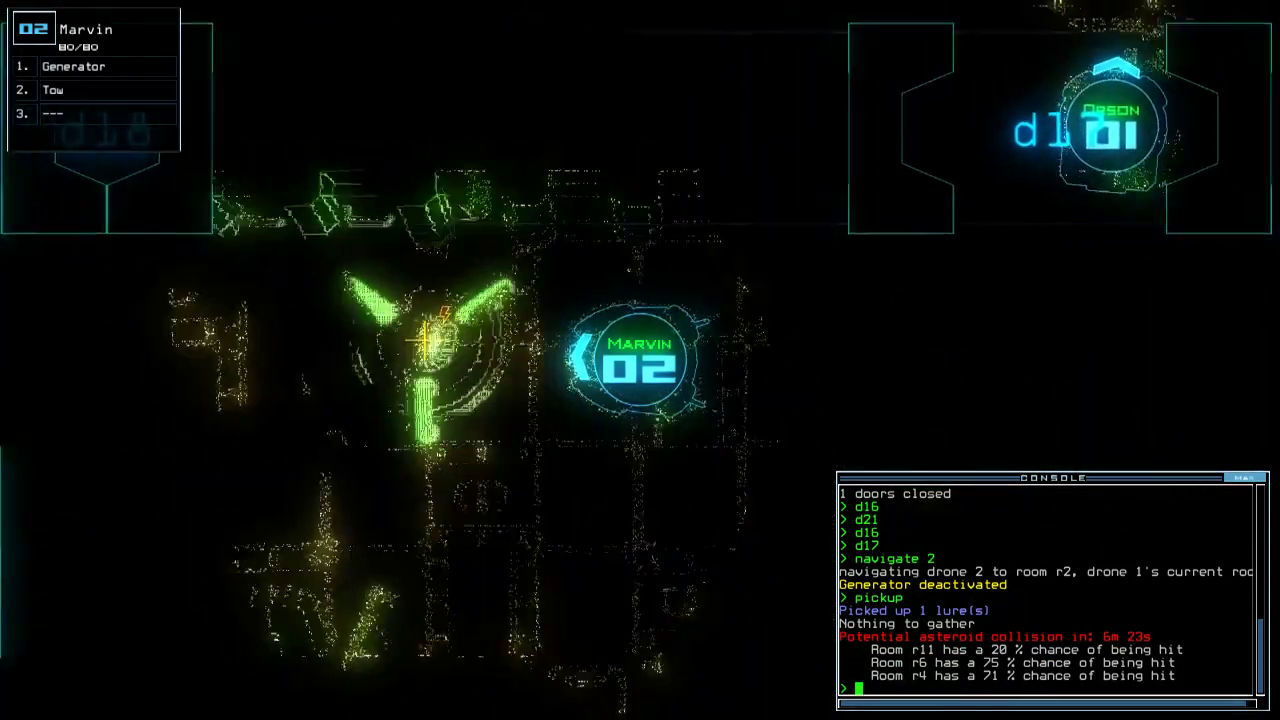
pyautogui.write('g')
# Activate Marvin's generator and reroute power to rooms r4, r2 and r11.
pyautogui.press('Return')
pyautogui.press('Tab')
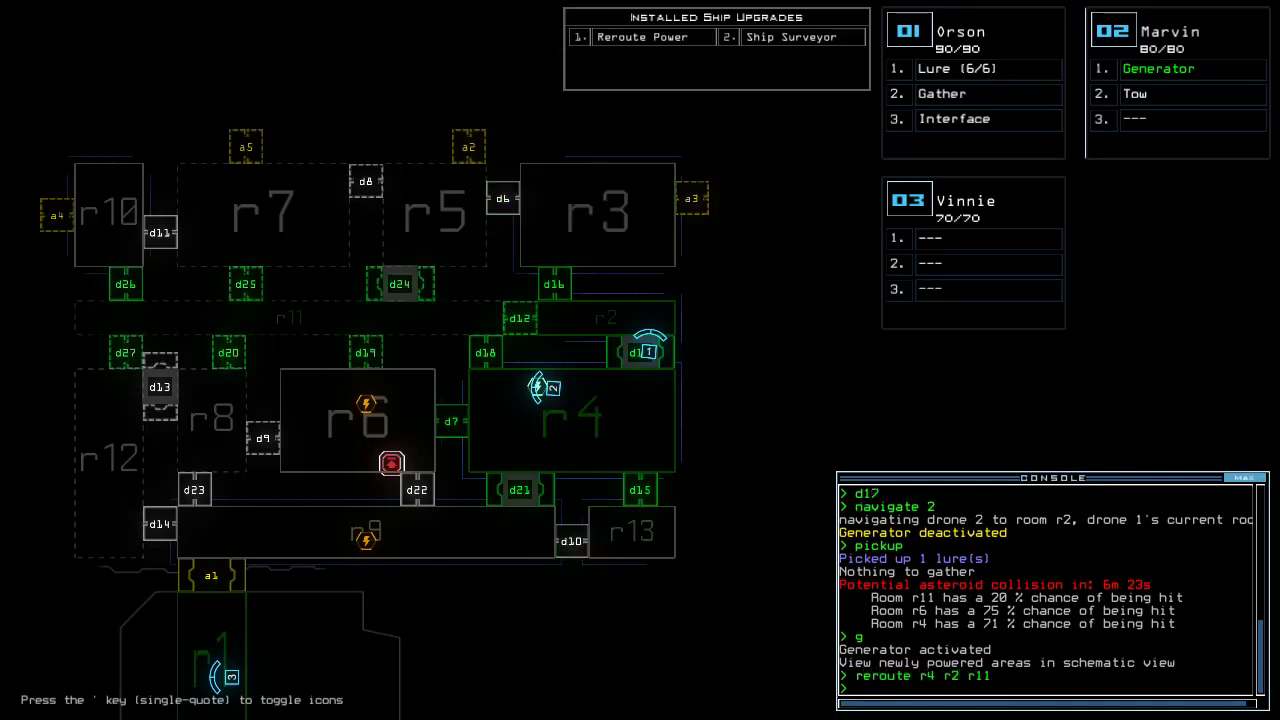
pyautogui.press('1')
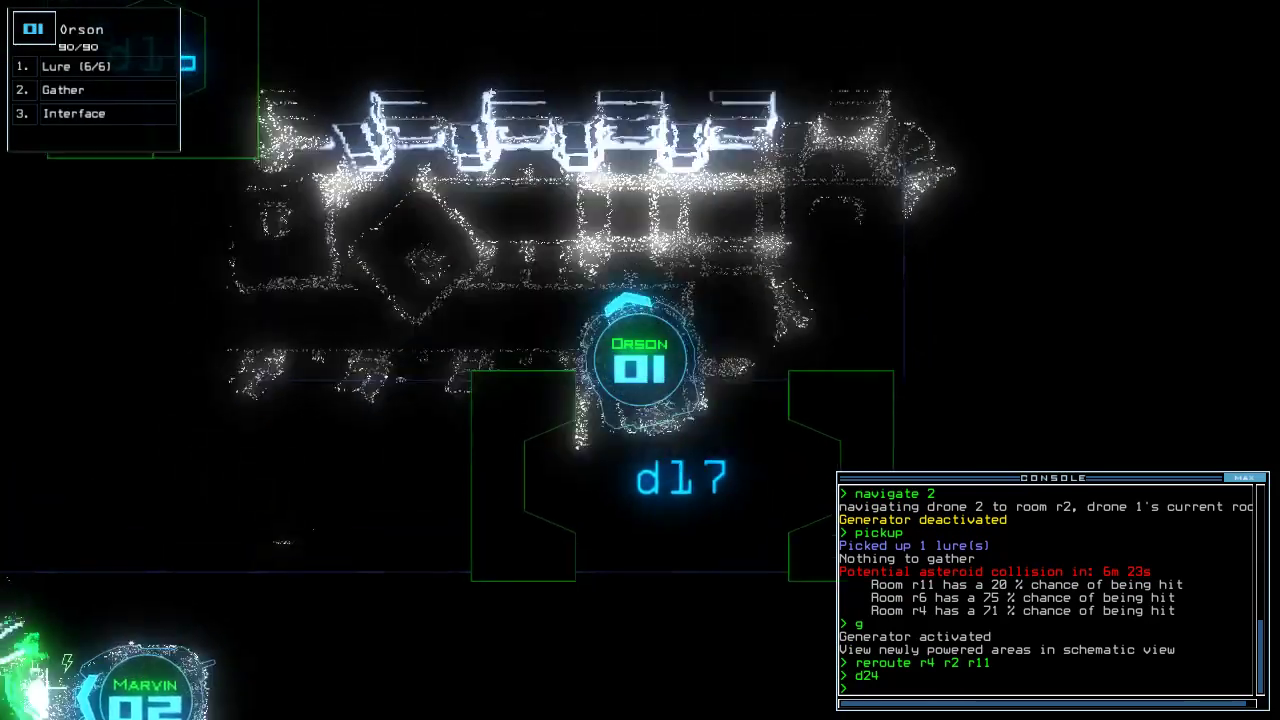
# Have Orson drop a lure, toggle door d12 twice, recover the lure, and redock at a2.
pyautogui.press('Return')
pyautogui.write('d12')
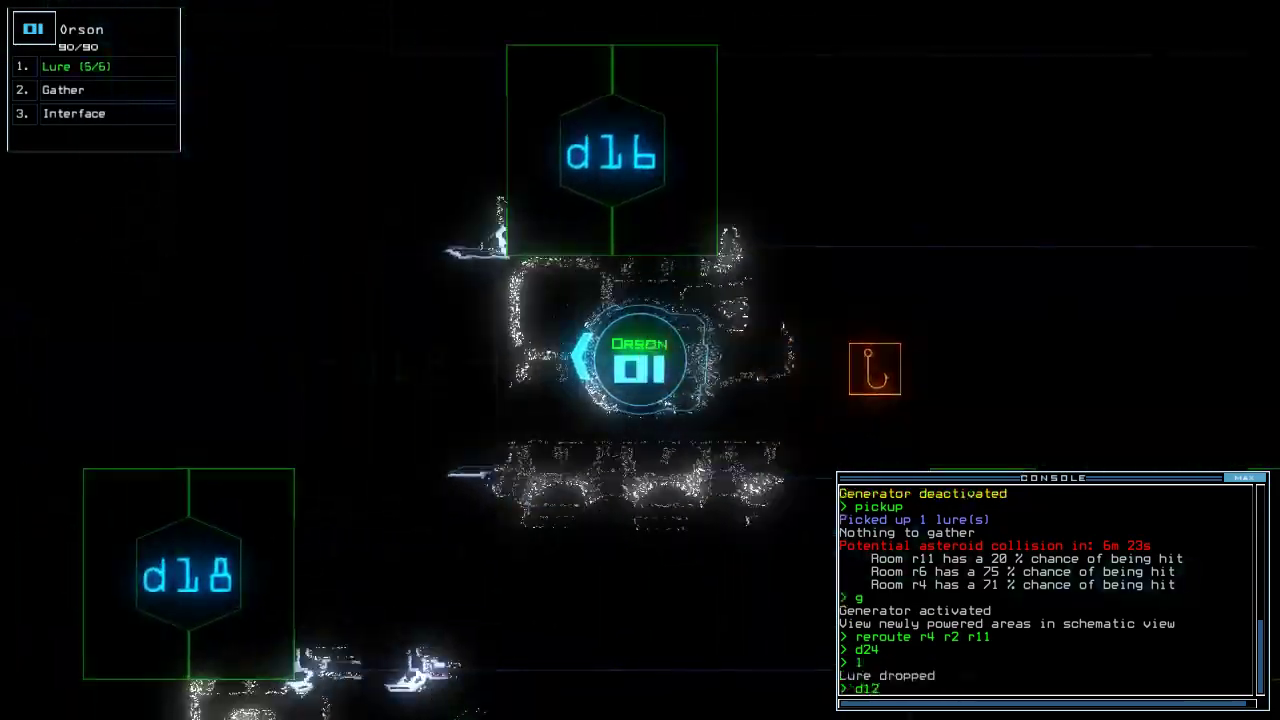
pyautogui.press('Return')
pyautogui.write('d12')
pyautogui.press('Return')
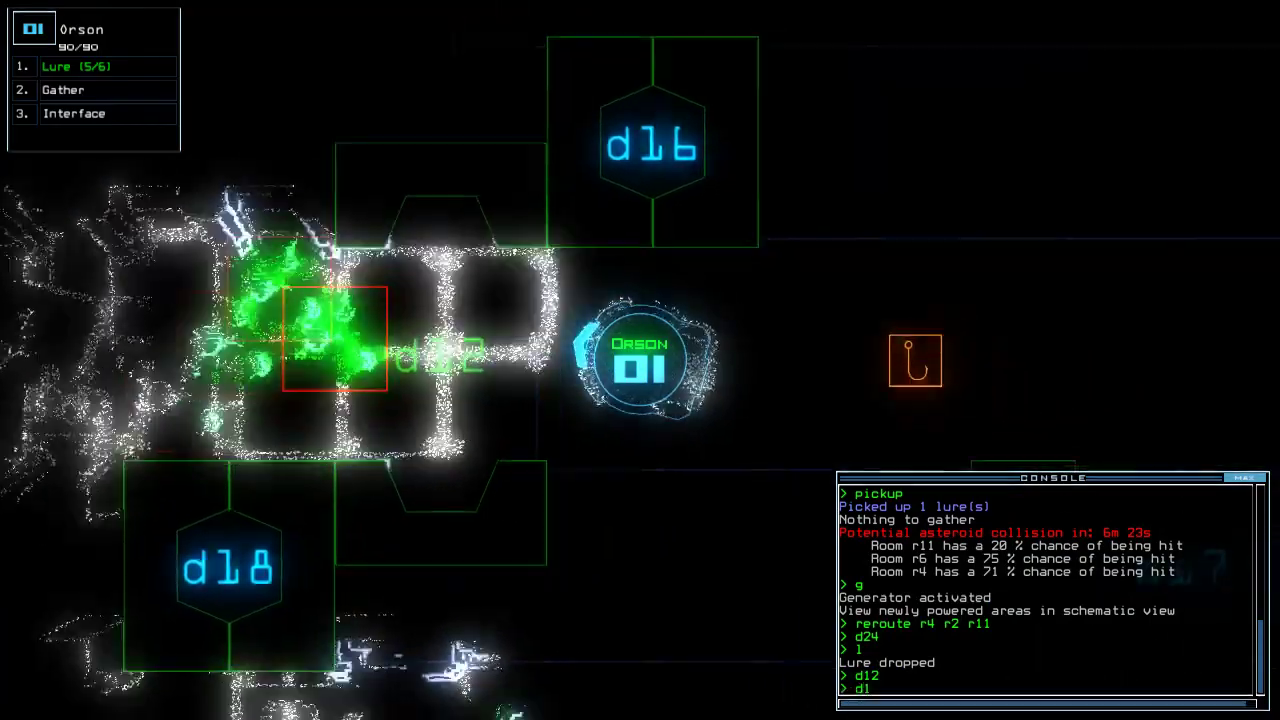
pyautogui.write('pickup')
pyautogui.press('Return')
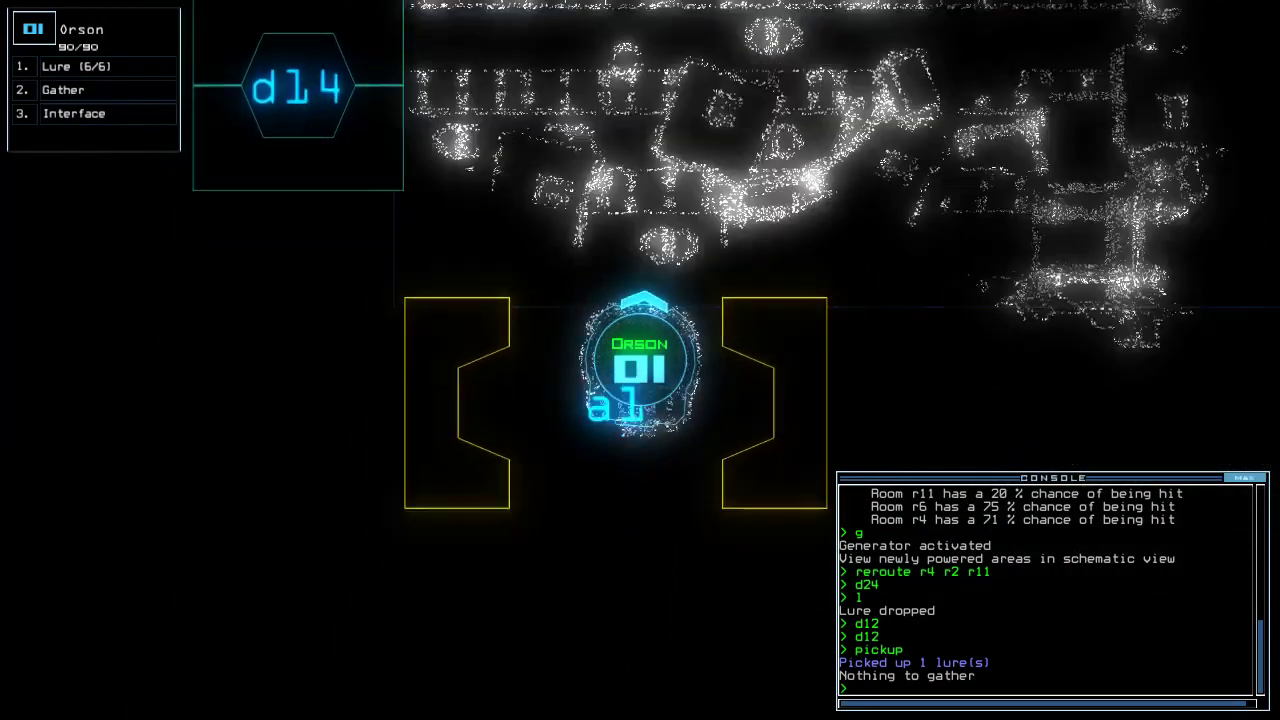
pyautogui.press('space')
pyautogui.write('dd a2')
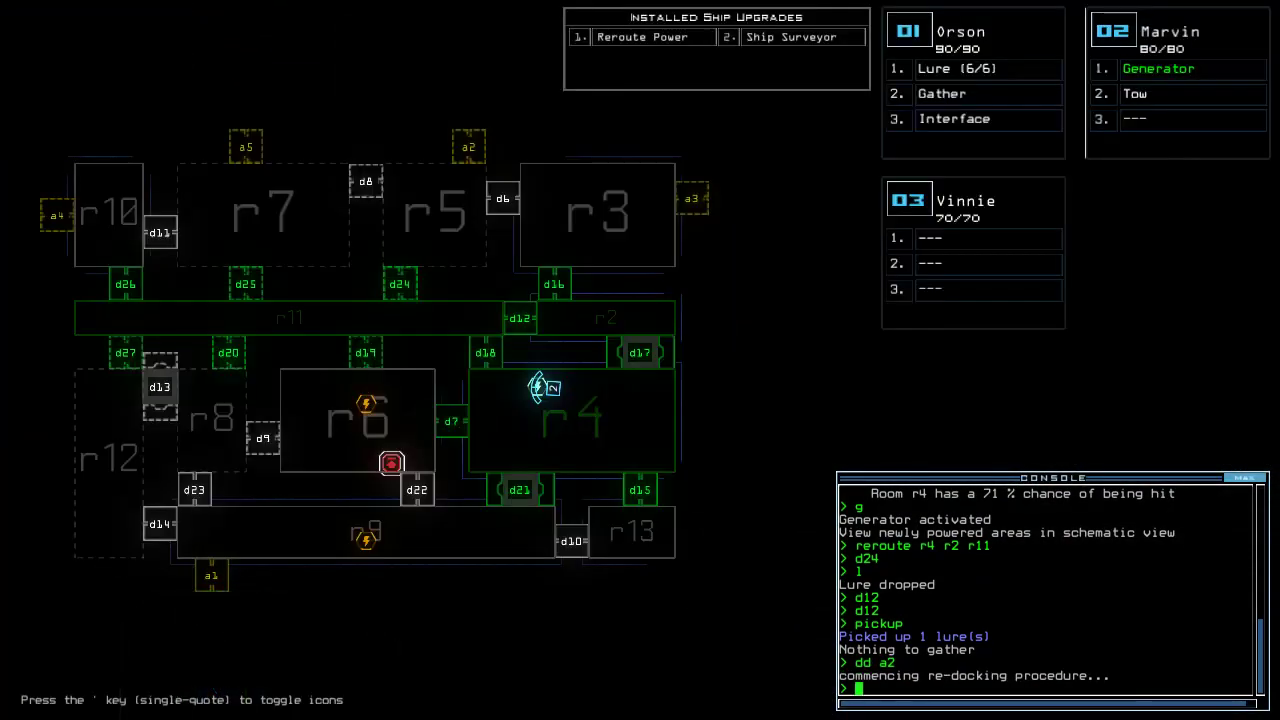
pyautogui.write('f r3')
# Mark room r3, drop a lure at the airlock, and open all doors to r1.
pyautogui.press('Return')
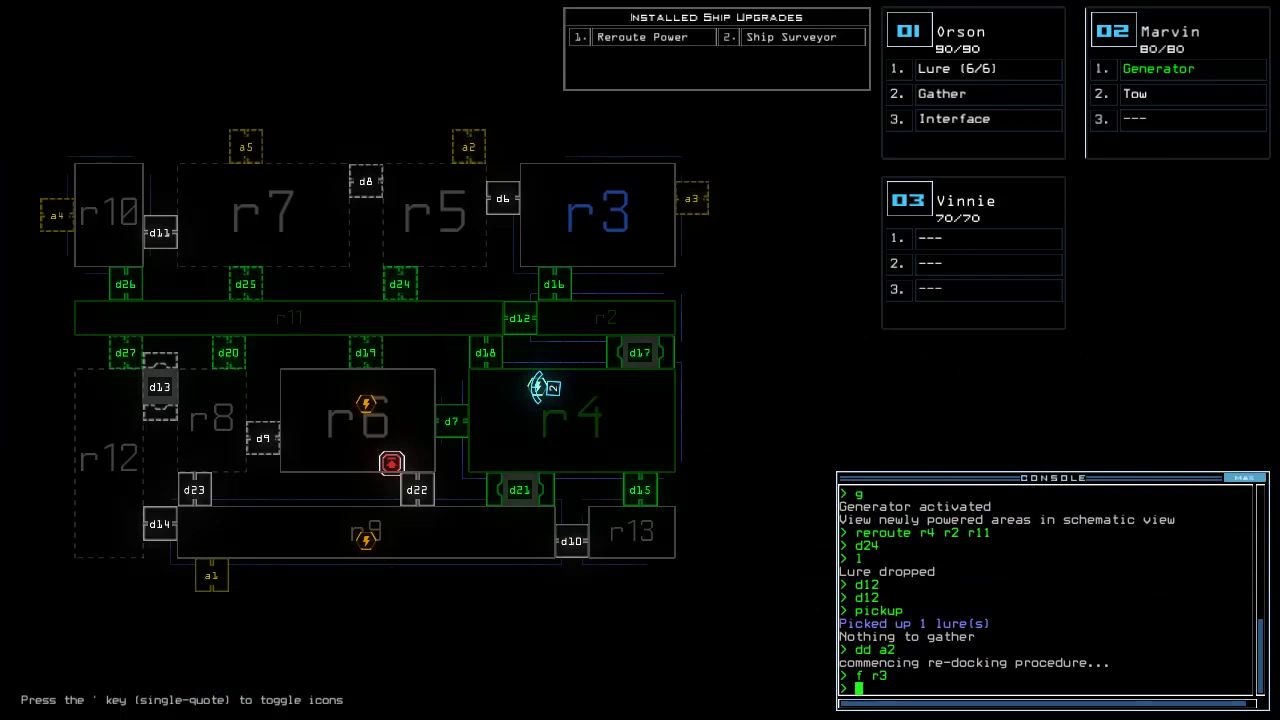
pyautogui.press('space')
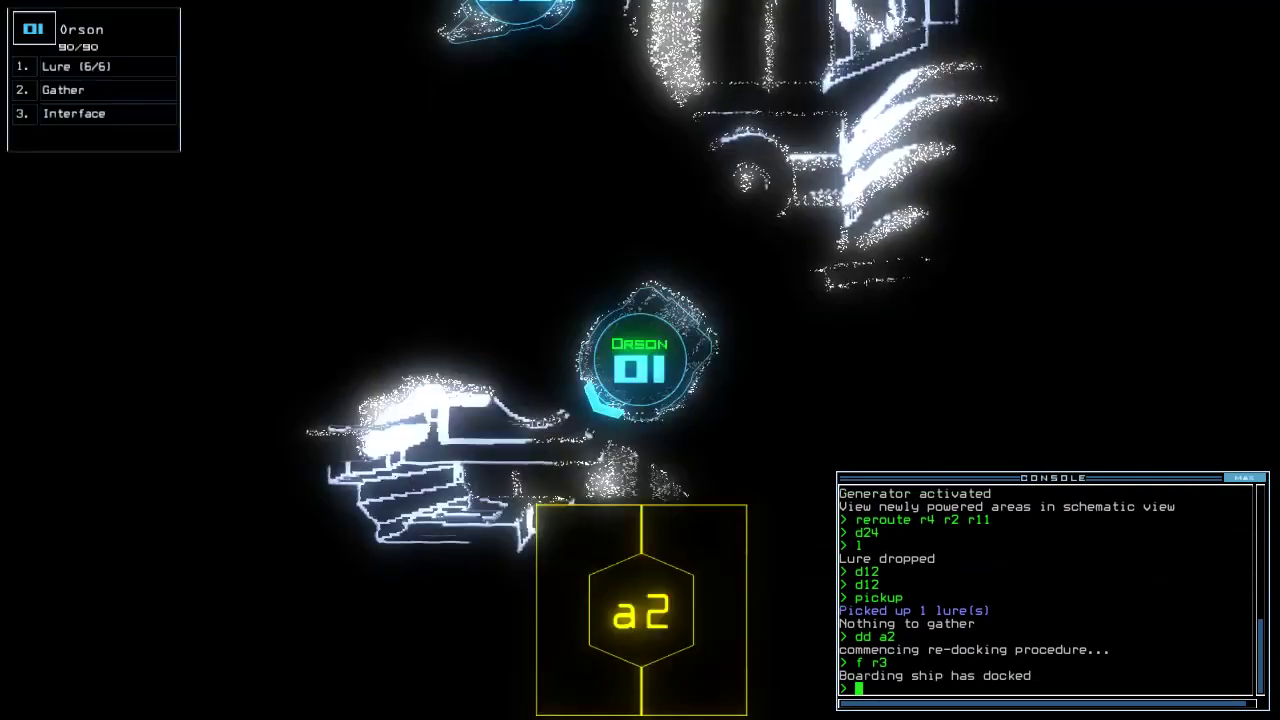
pyautogui.write('l')
pyautogui.press('Return')
pyautogui.write('arr')
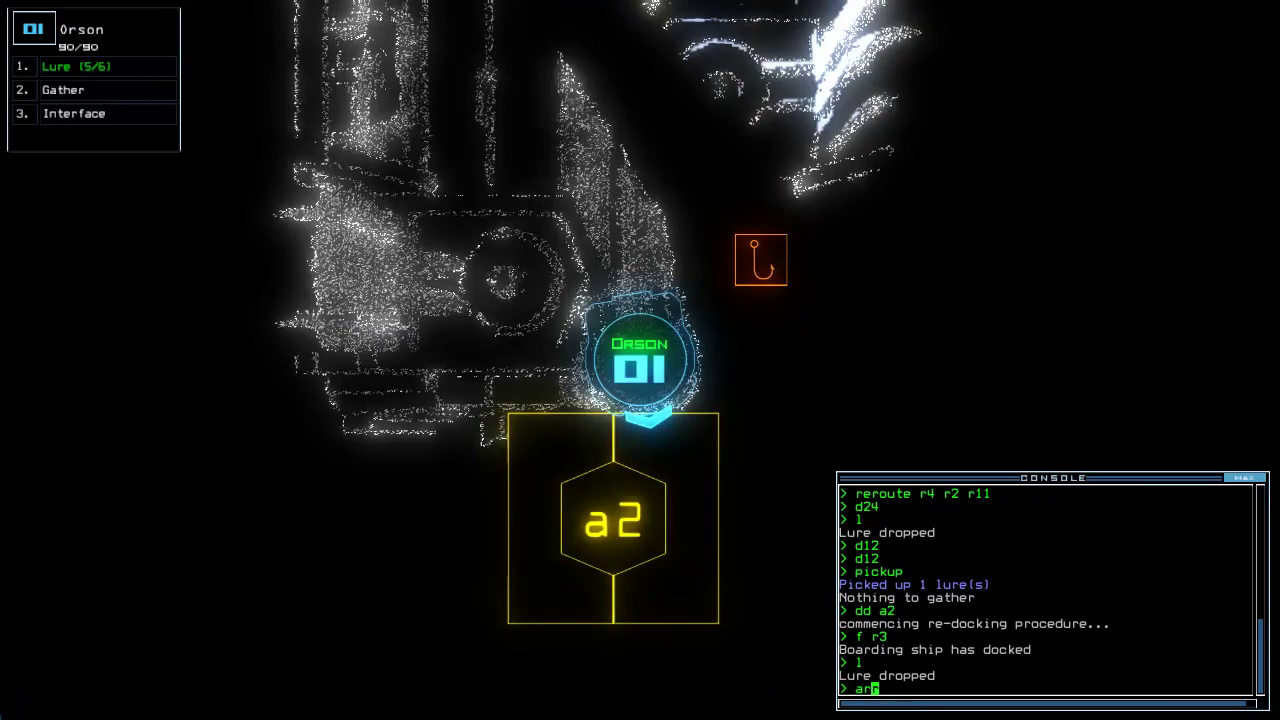
pyautogui.press('Return')
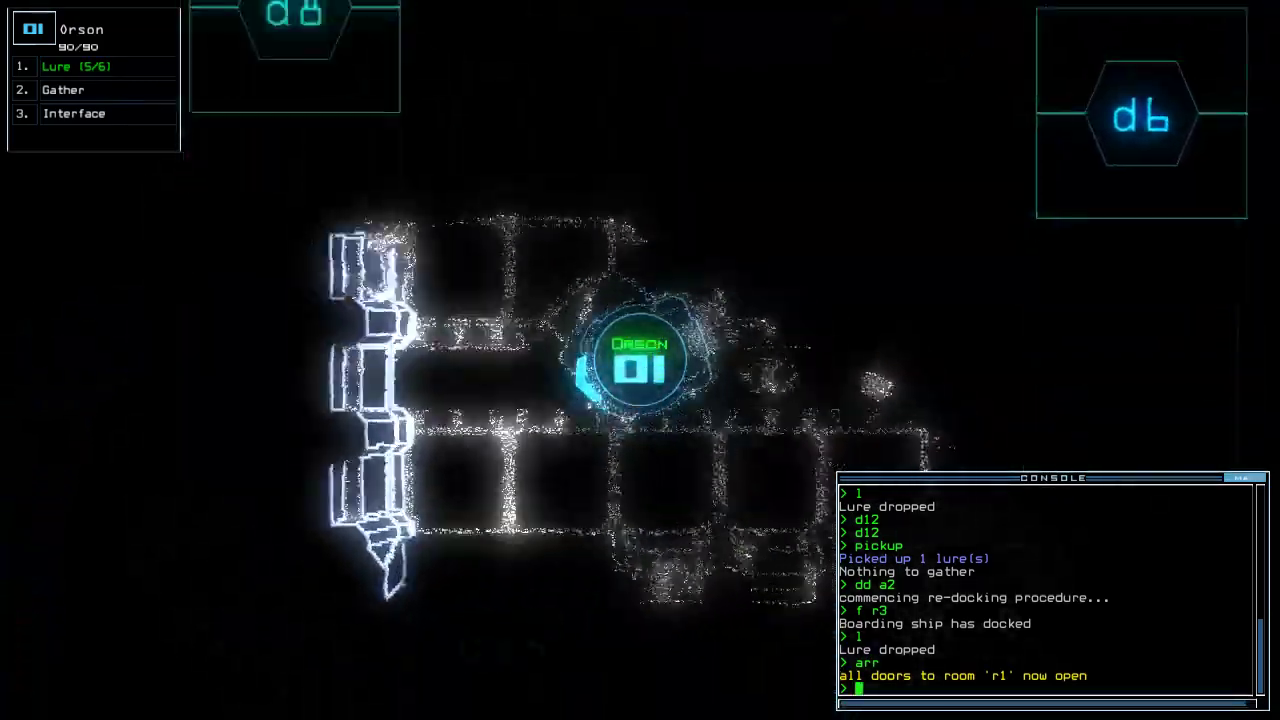
pyautogui.write('l')
# Drop a second lure, open door d24, and gather scrap beside the derelict drone Cori.
pyautogui.press('Return')
pyautogui.press('space')
pyautogui.press('space')
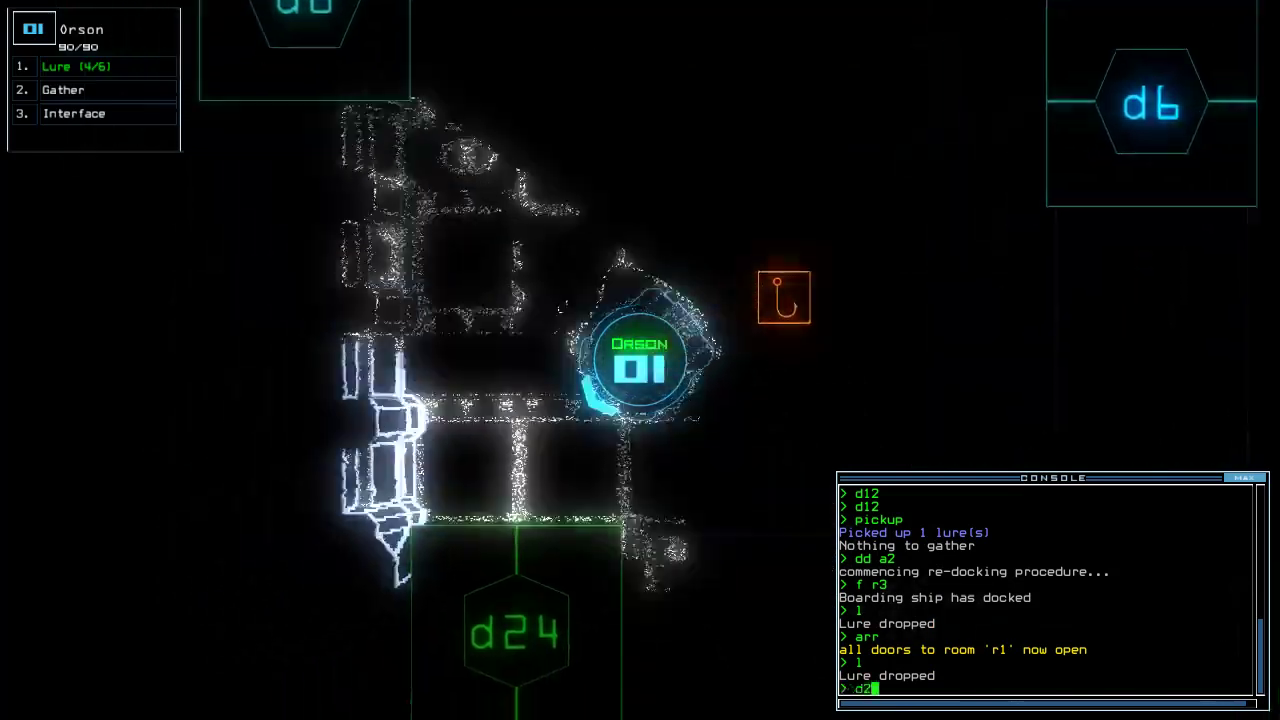
pyautogui.write('d24')
pyautogui.press('Return')
pyautogui.write('g')
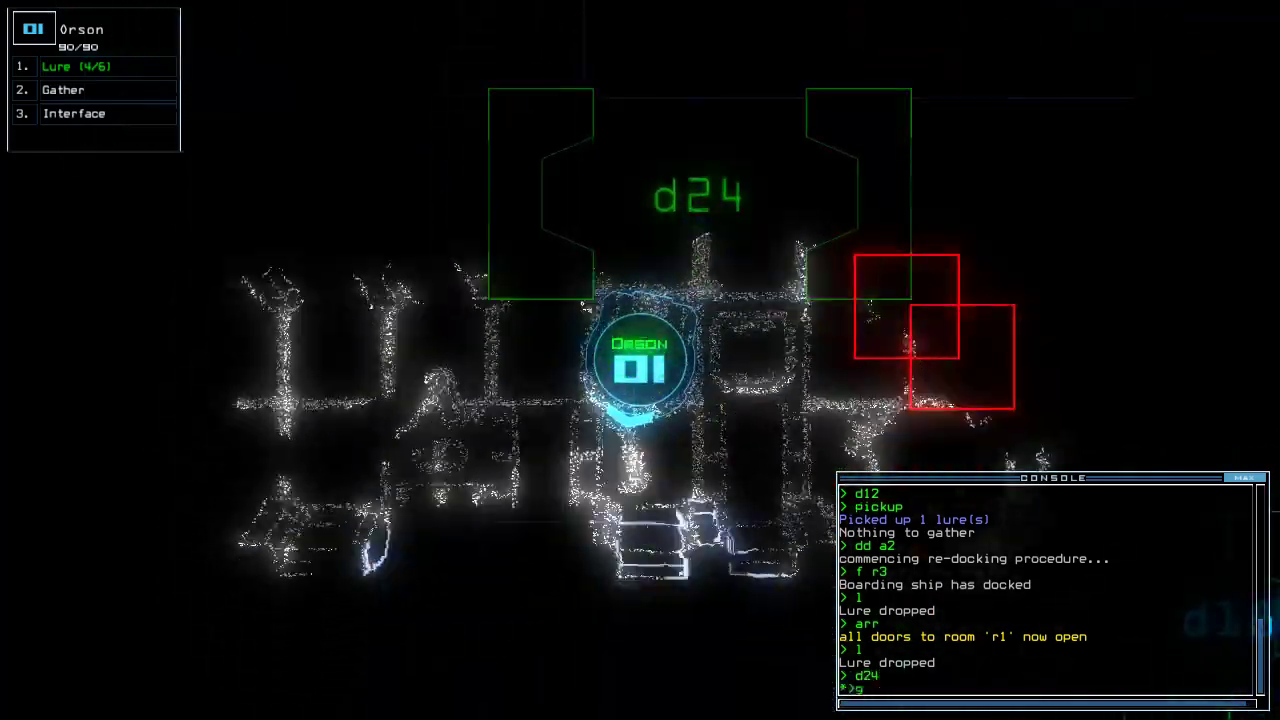
pyautogui.press('Return')
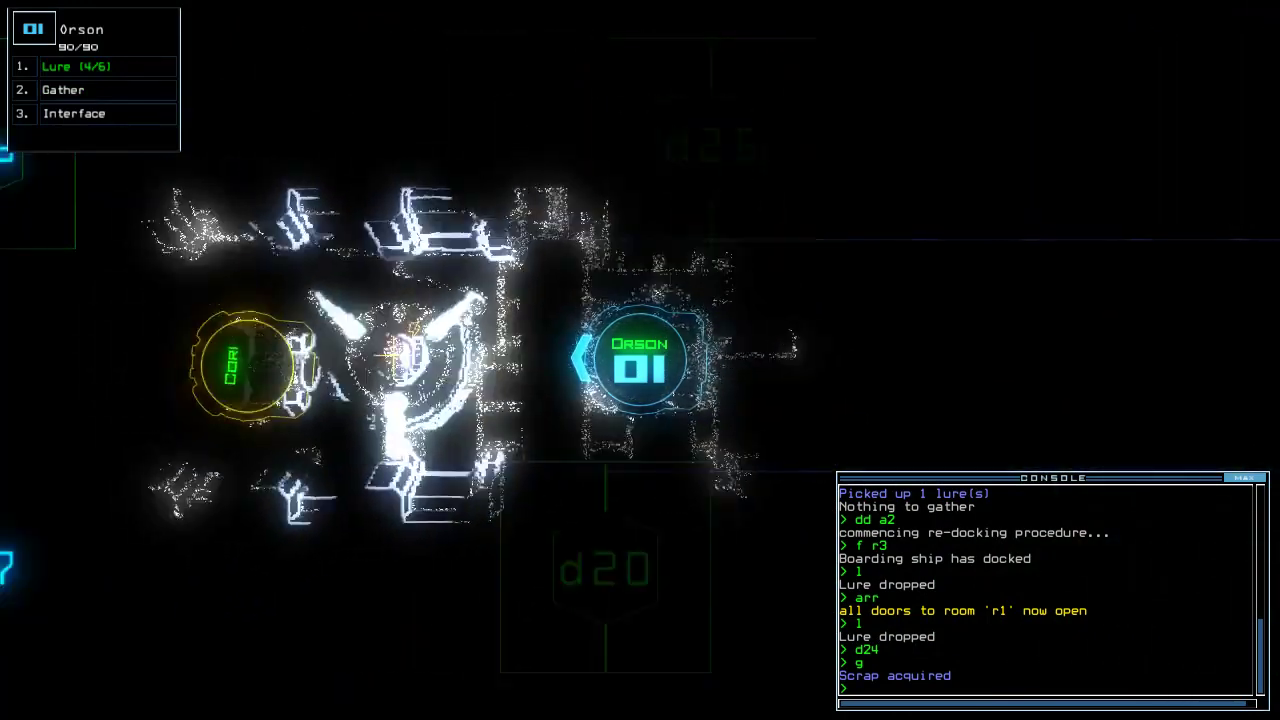
pyautogui.write('swap')
# Start and cancel a module swap with Cori, then bring up the ship schematic.
pyautogui.press('Return')
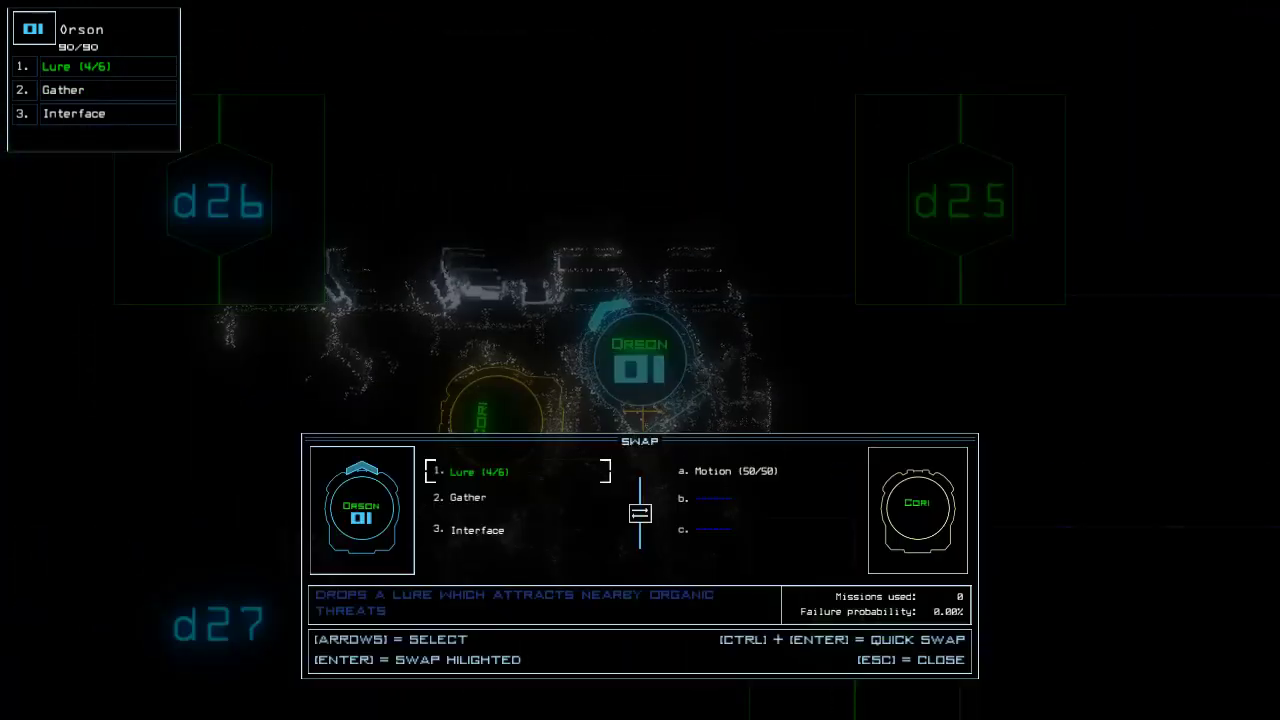
pyautogui.press('Escape')
pyautogui.press('space')
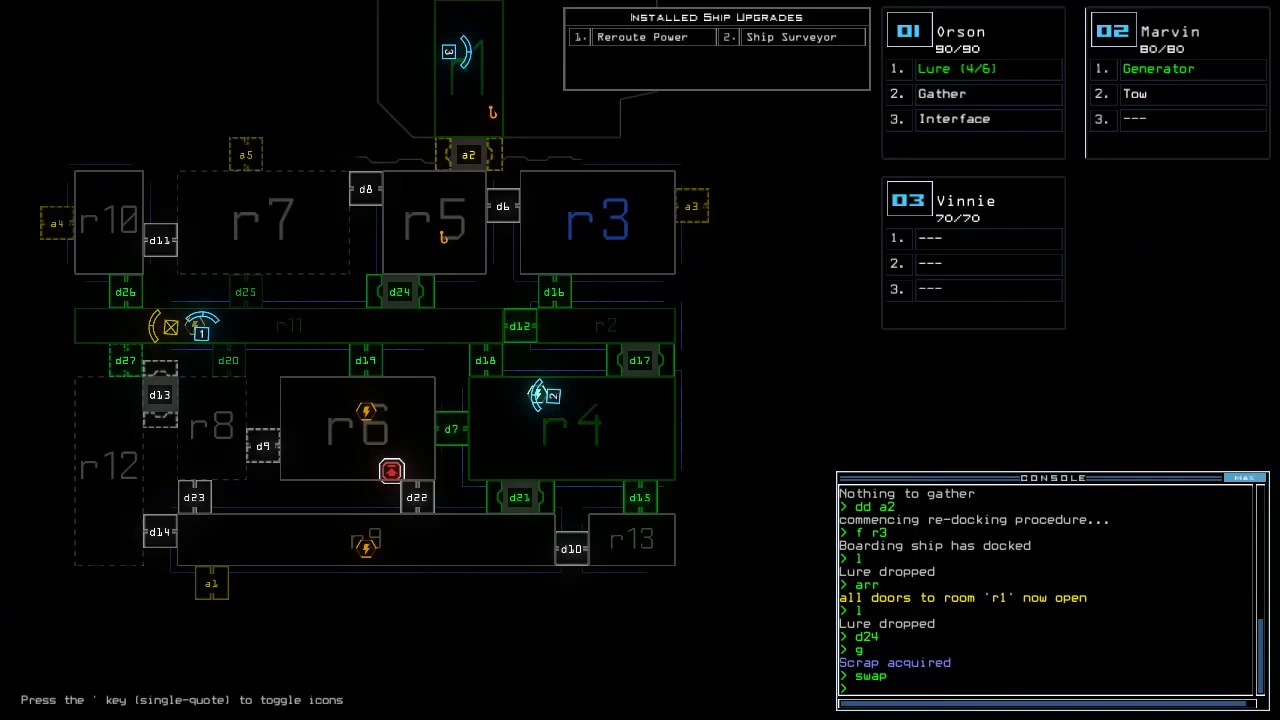
# Trade Marvin's Tow for Orson's Interface and reactivate the generator.
pyautogui.press('2')
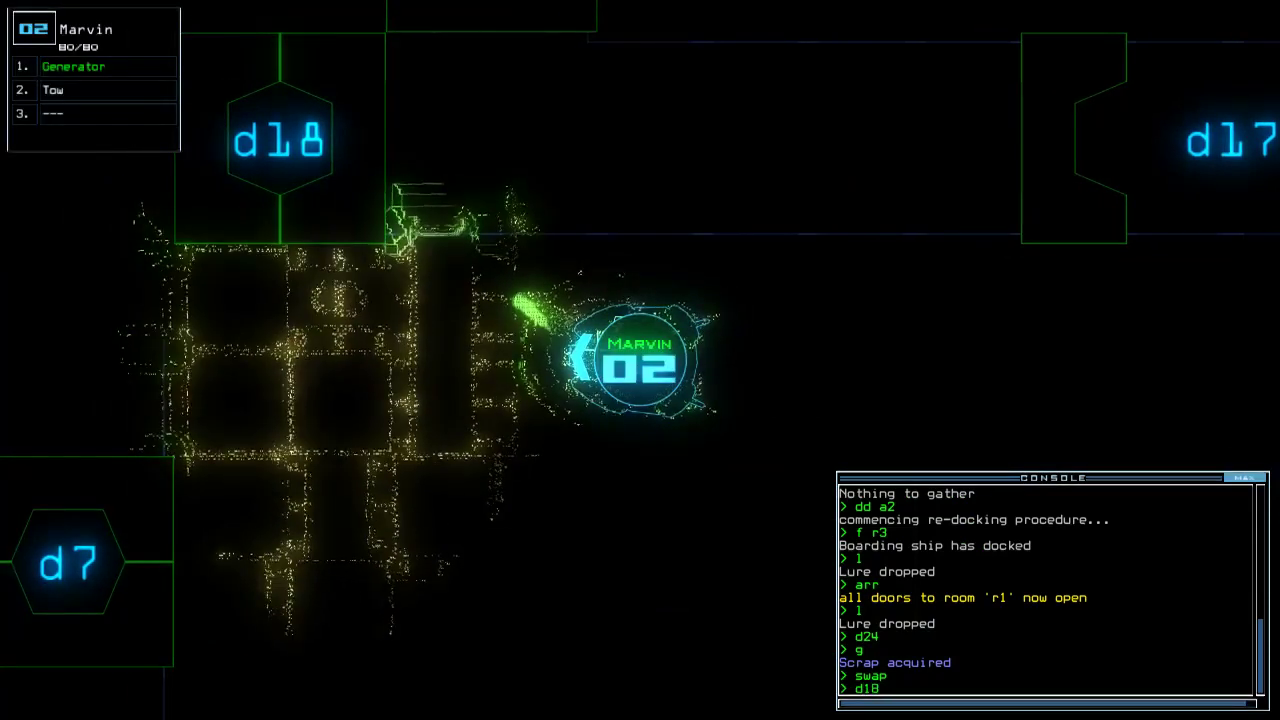
pyautogui.write('ap')
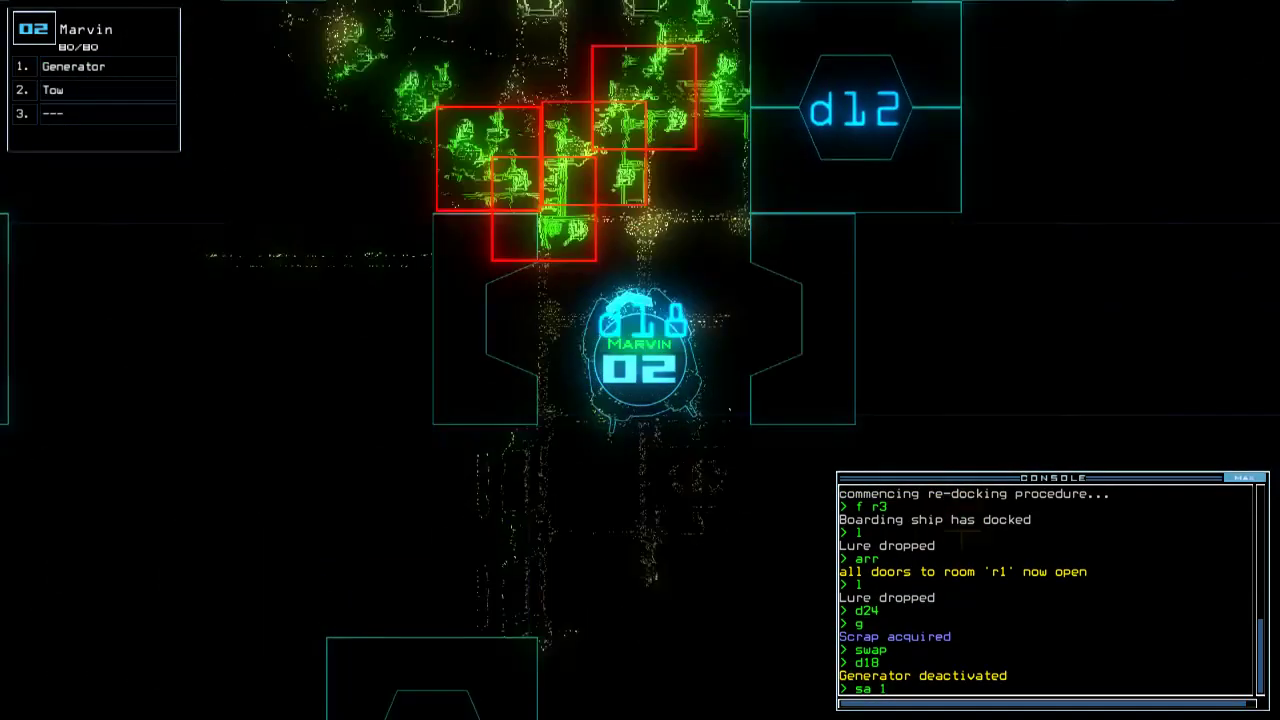
pyautogui.press('Return')
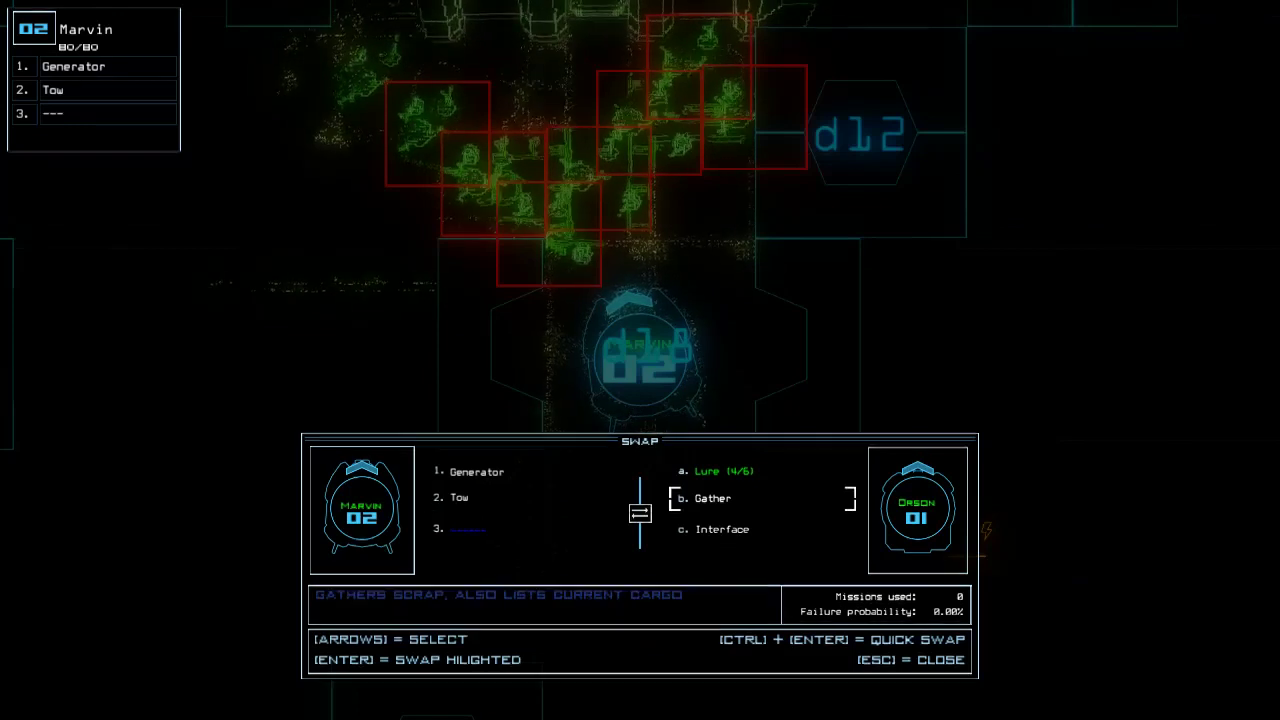
pyautogui.press('Escape')
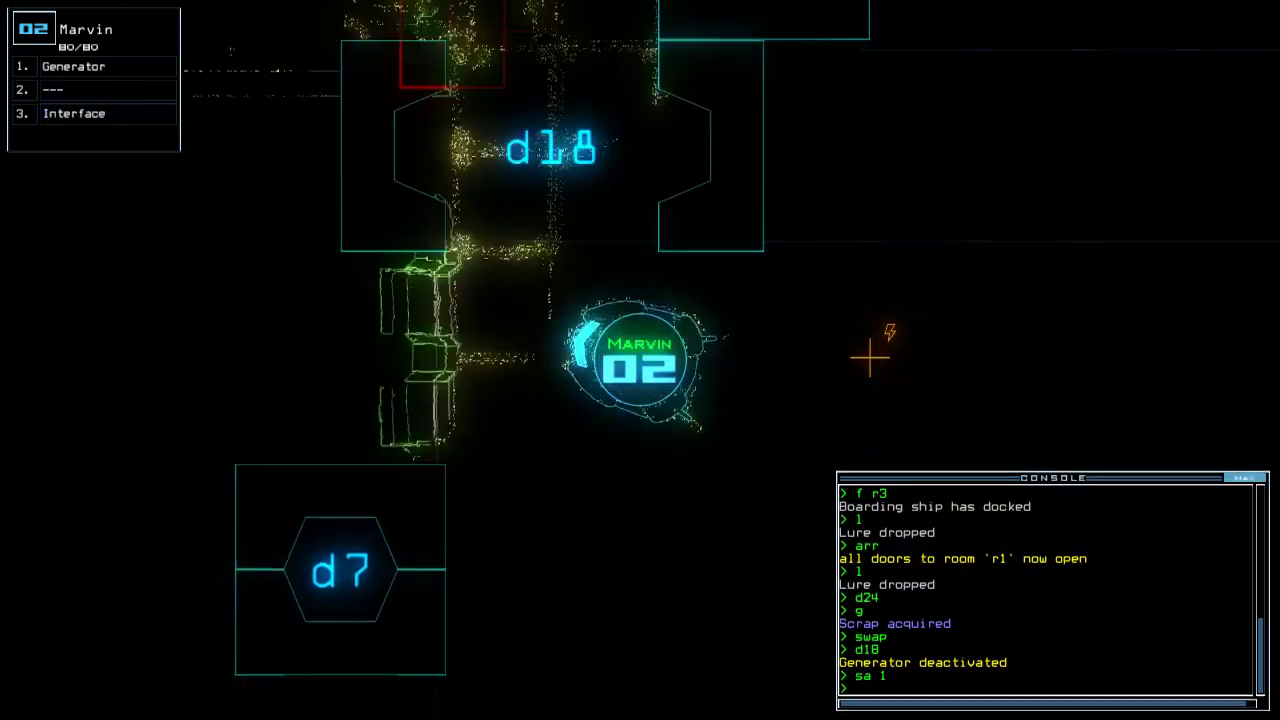
pyautogui.write('g')
pyautogui.press('Return')
pyautogui.write('1')
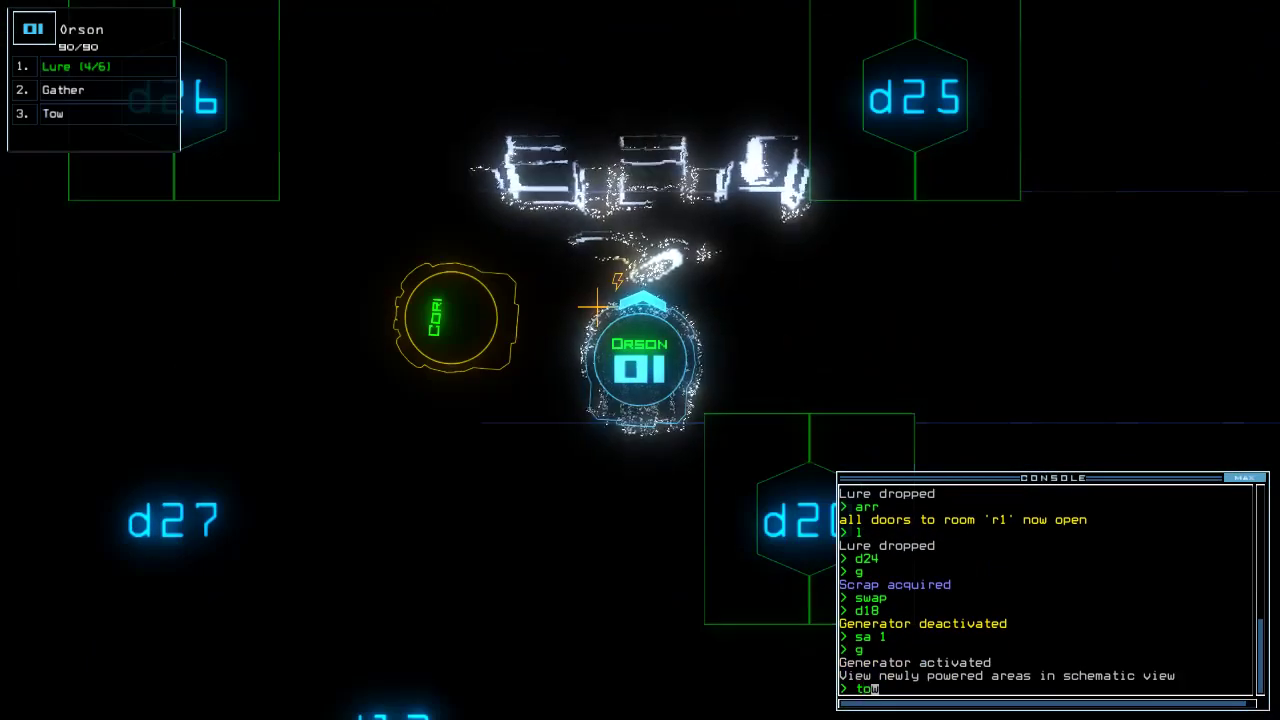
pyautogui.write('w')
# Take drone Cori in tow and gather scrap.
pyautogui.press('Return')
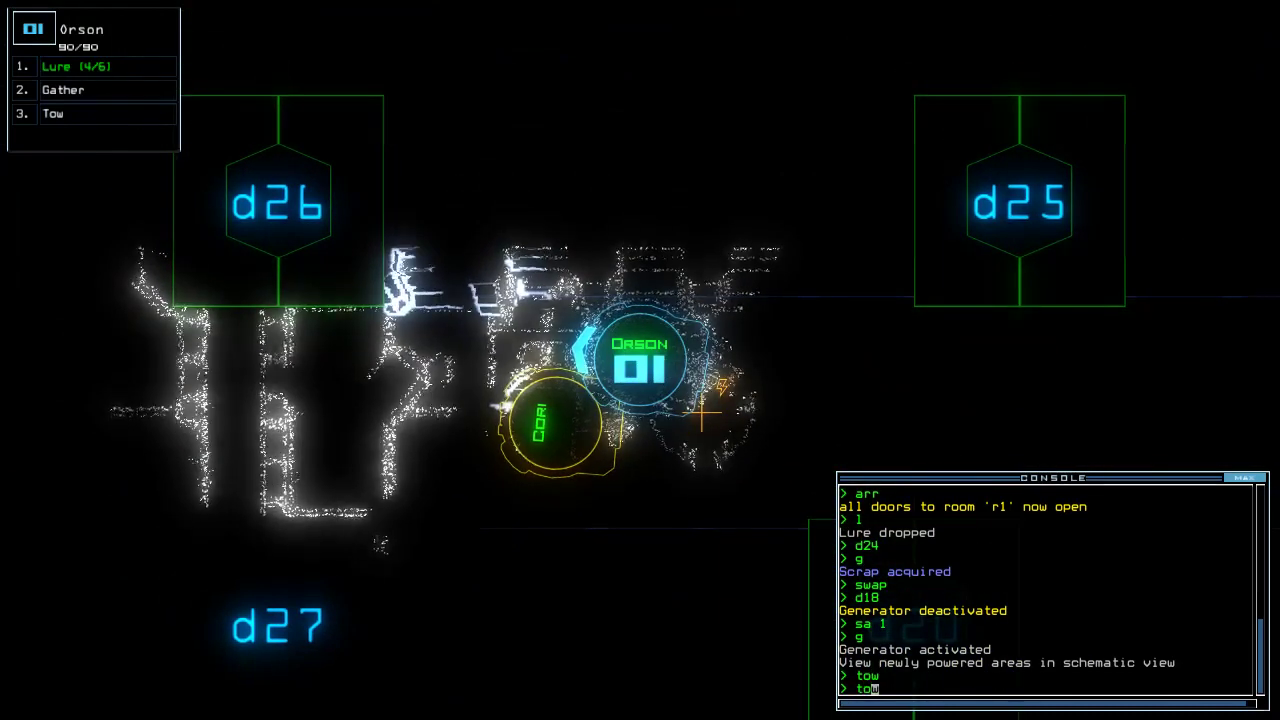
pyautogui.write('w')
pyautogui.press('Return')
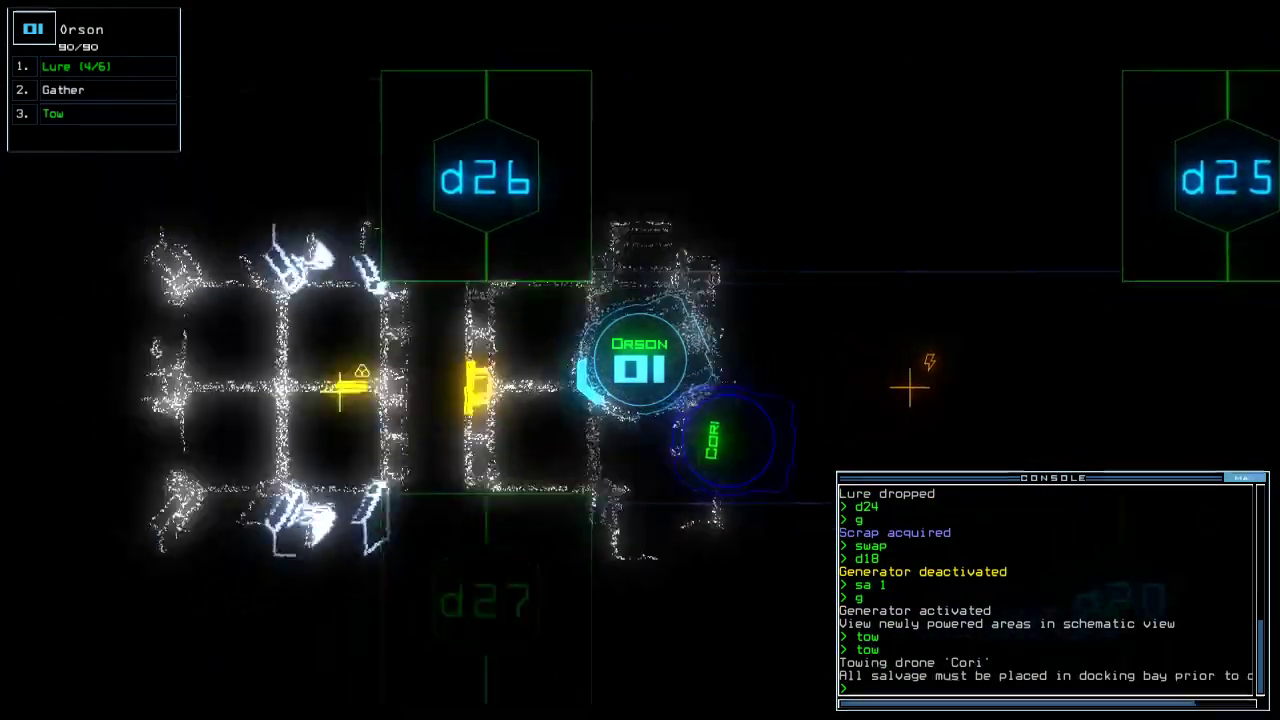
pyautogui.write('g')
pyautogui.press('Return')
pyautogui.write('g')
pyautogui.press('Return')
pyautogui.press('space')
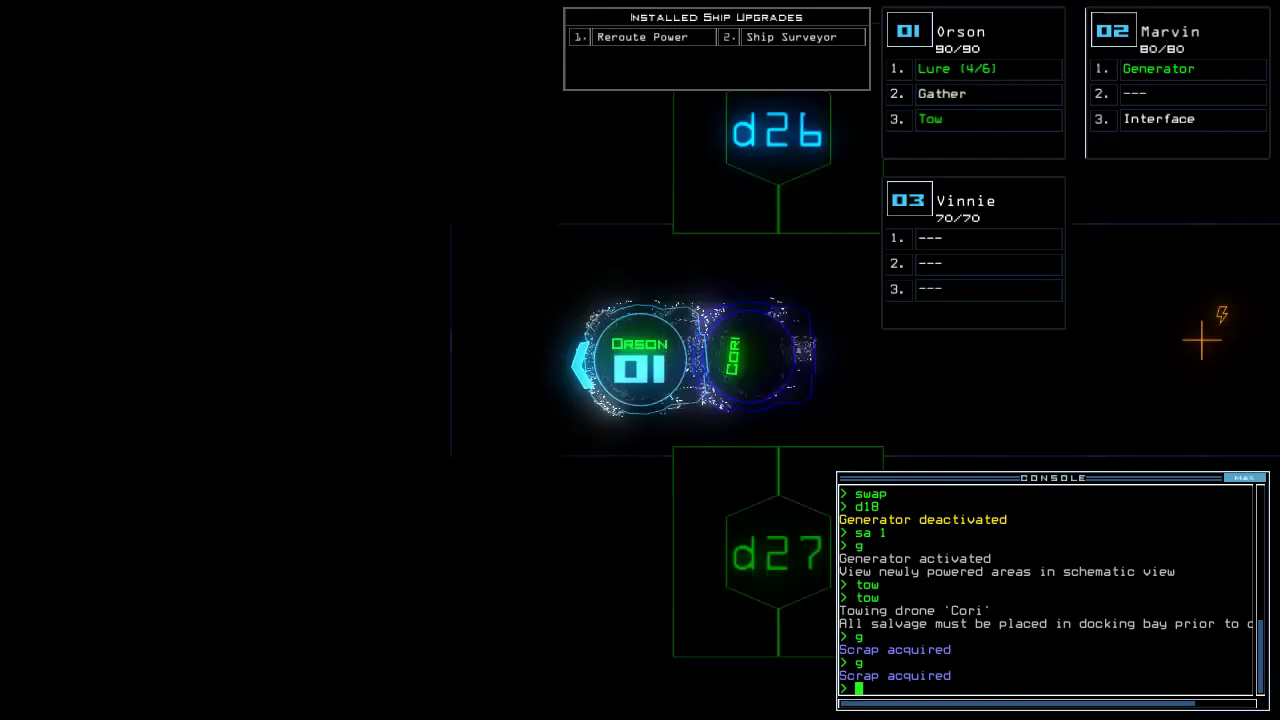
pyautogui.press('space')
pyautogui.write('d26')
# Open door d26 and close the doors behind the drones.
pyautogui.press('Return')
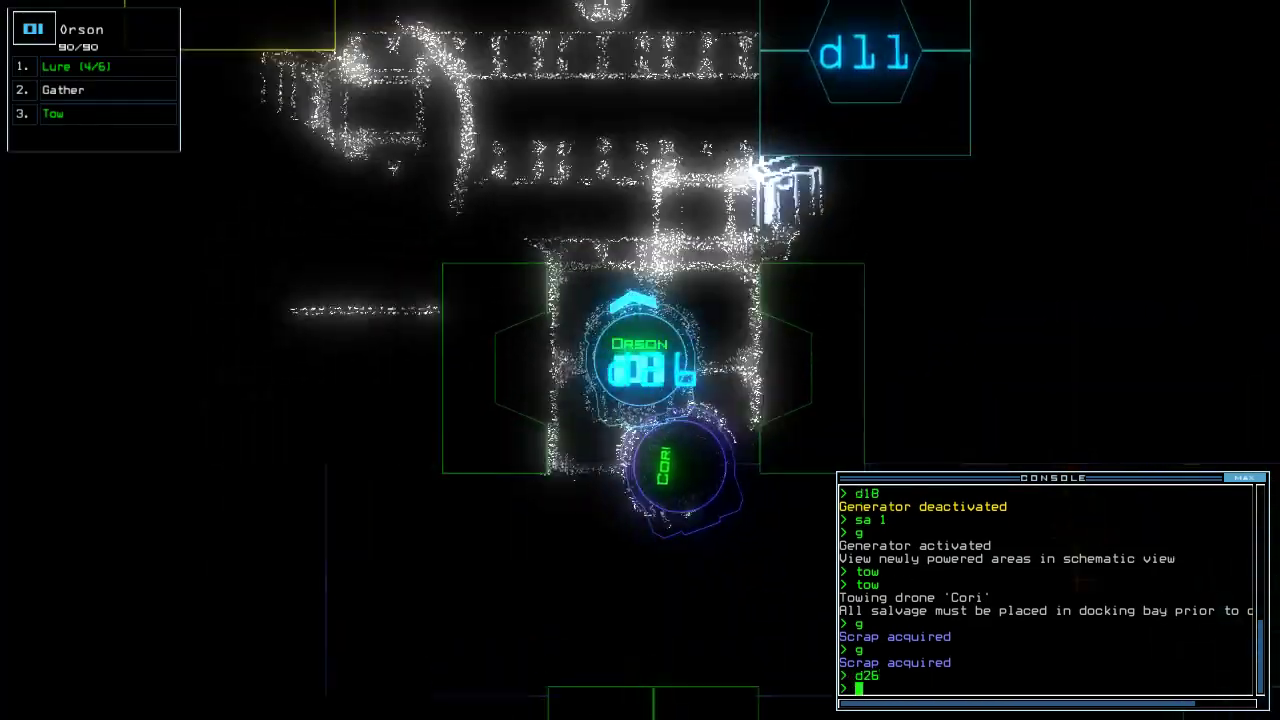
pyautogui.write('cccc')
pyautogui.press('Return')
pyautogui.press('space')
pyautogui.write('dd a4')
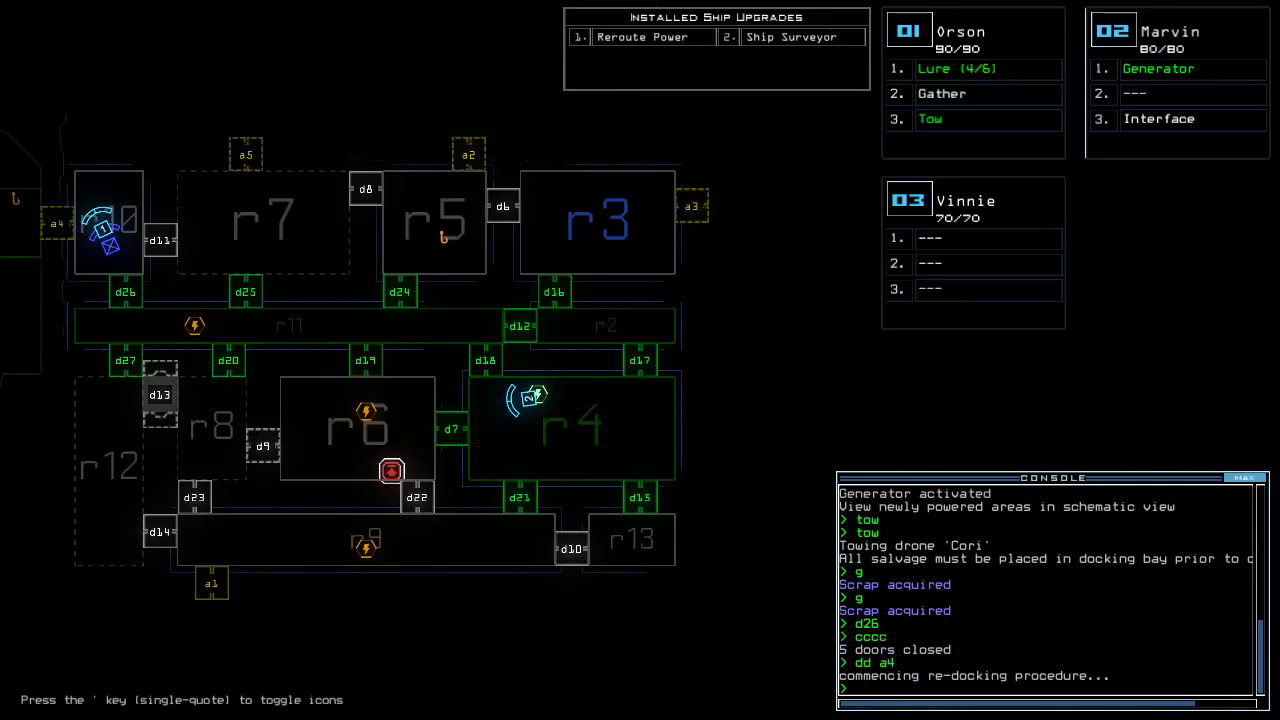
pyautogui.press('space')
pyautogui.write('arr')
# Open all doors to r1, release Cori and pick up a lure.
pyautogui.press('Return')
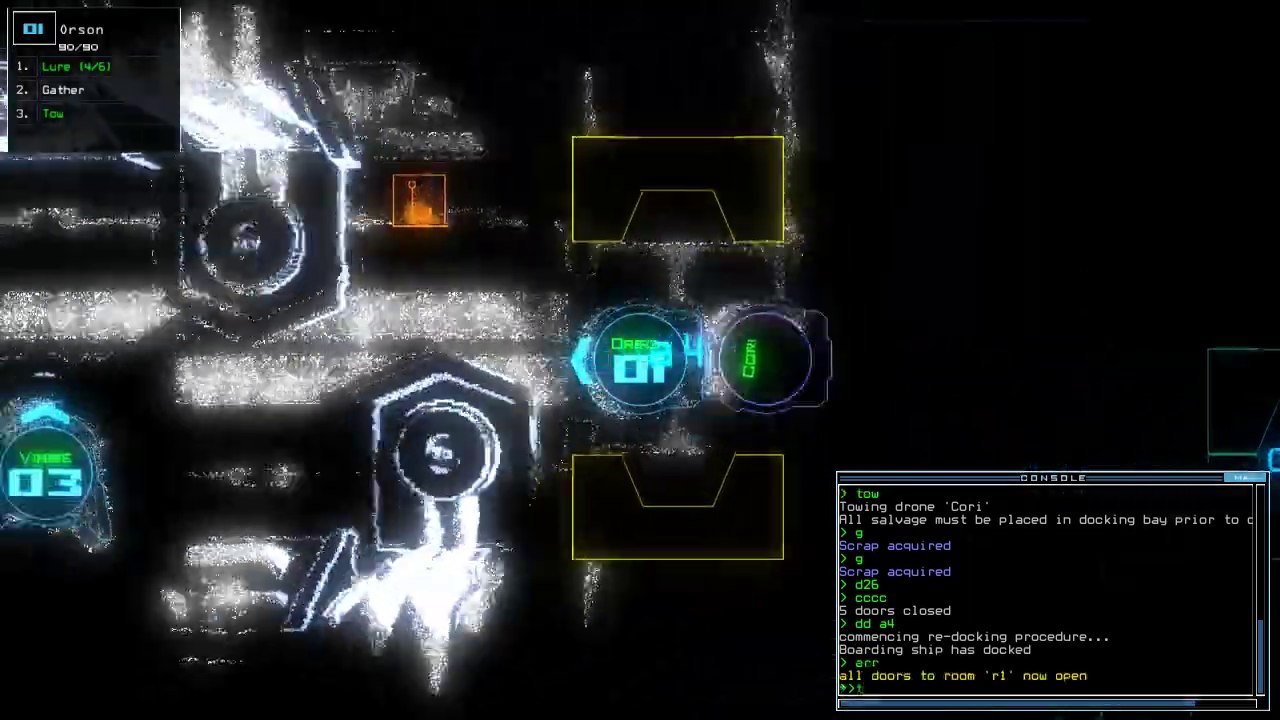
pyautogui.write('tow')
pyautogui.press('Return')
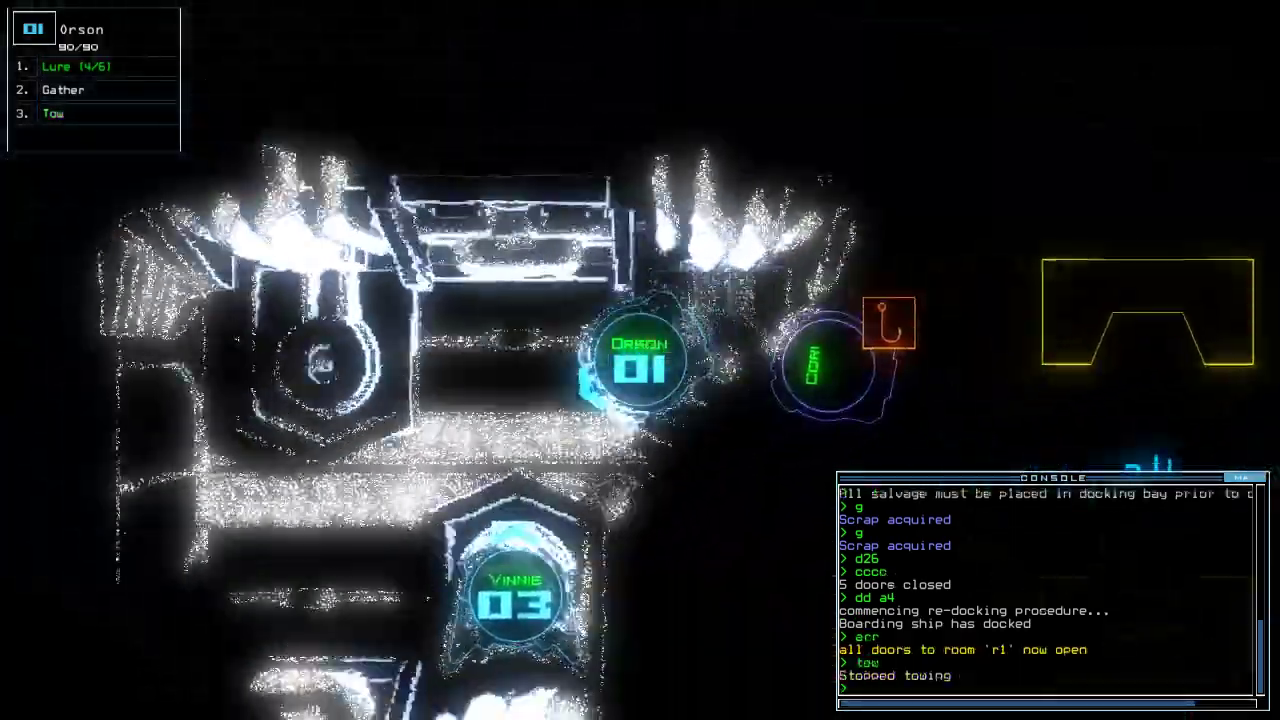
pyautogui.write('pickup')
pyautogui.press('Return')
pyautogui.press('2')
pyautogui.press('space')
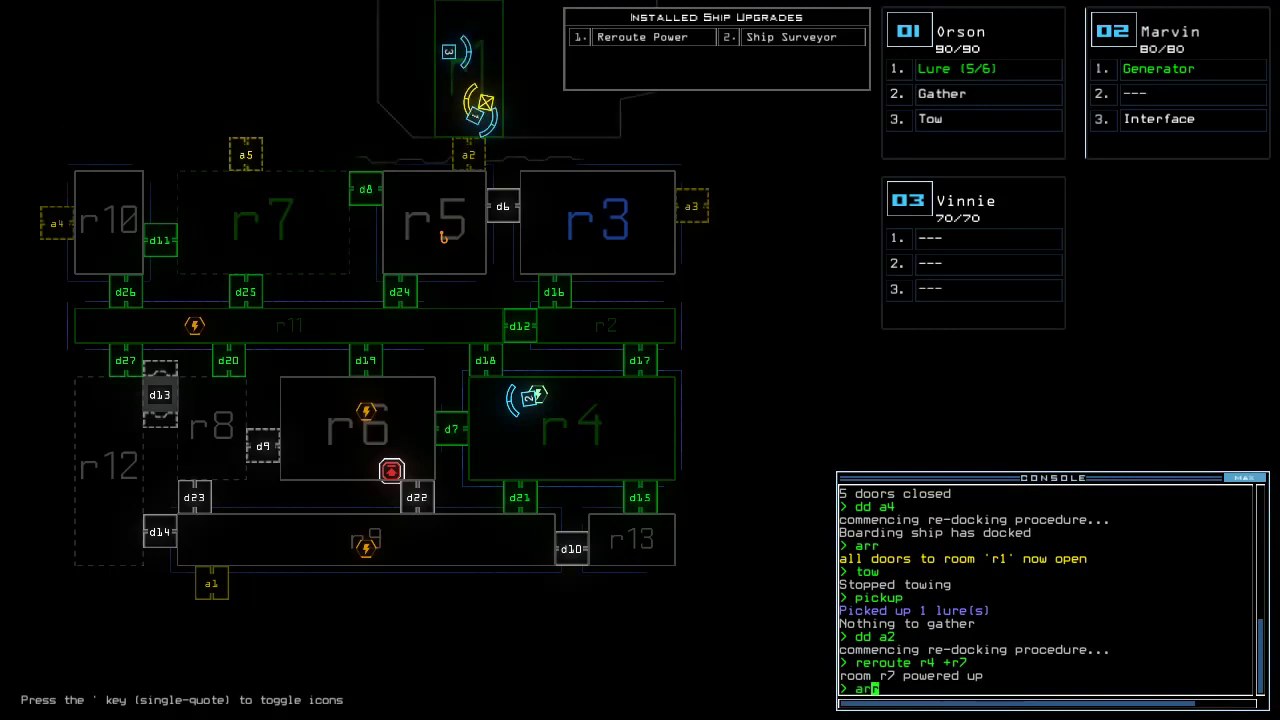
pyautogui.write('r')
# Open the doors to r1 and pick up another lure, bringing Orson to 6/6.
pyautogui.press('Return')
pyautogui.press('space')
pyautogui.write('pi')
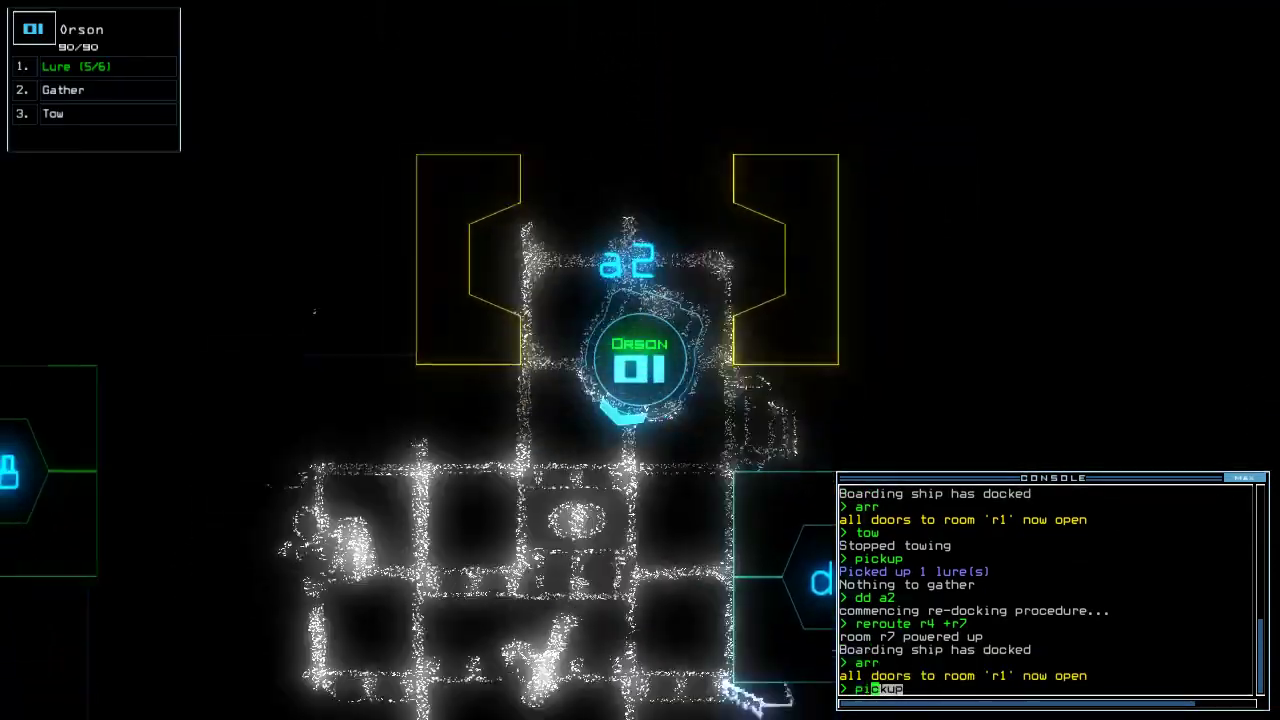
pyautogui.write('ckup')
pyautogui.press('Return')
pyautogui.press('space')
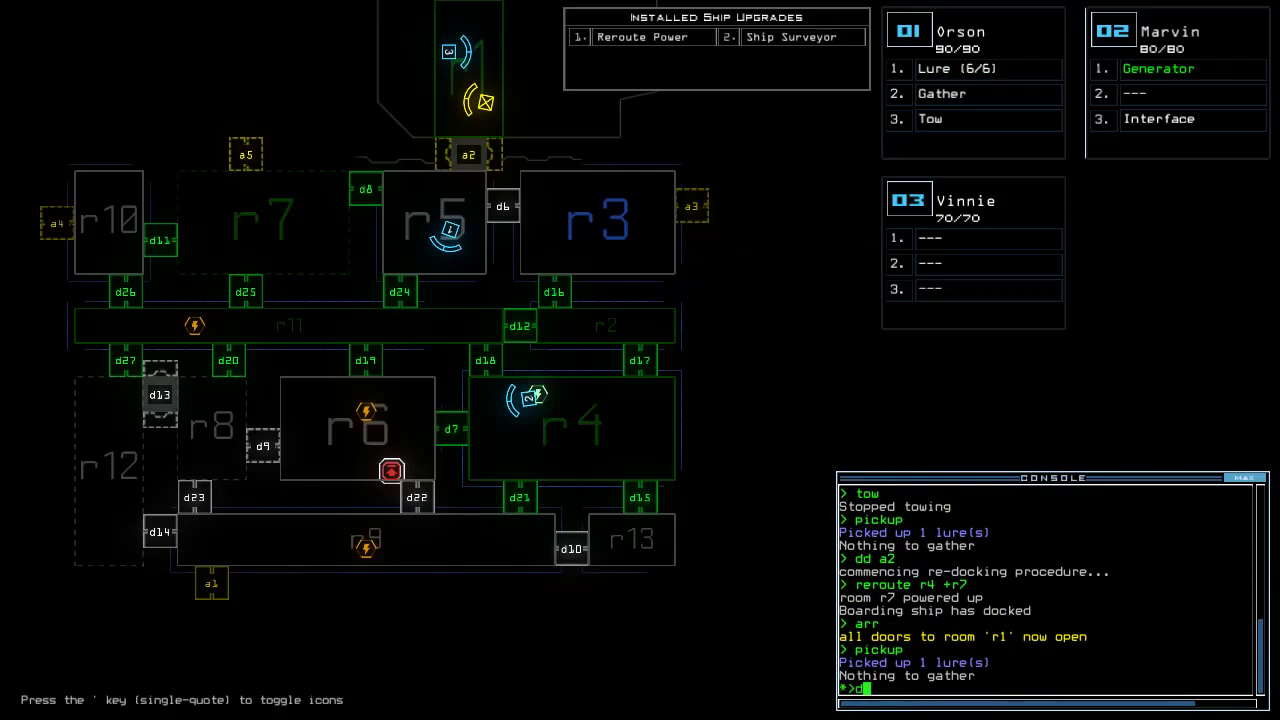
pyautogui.press('space')
pyautogui.write('17')
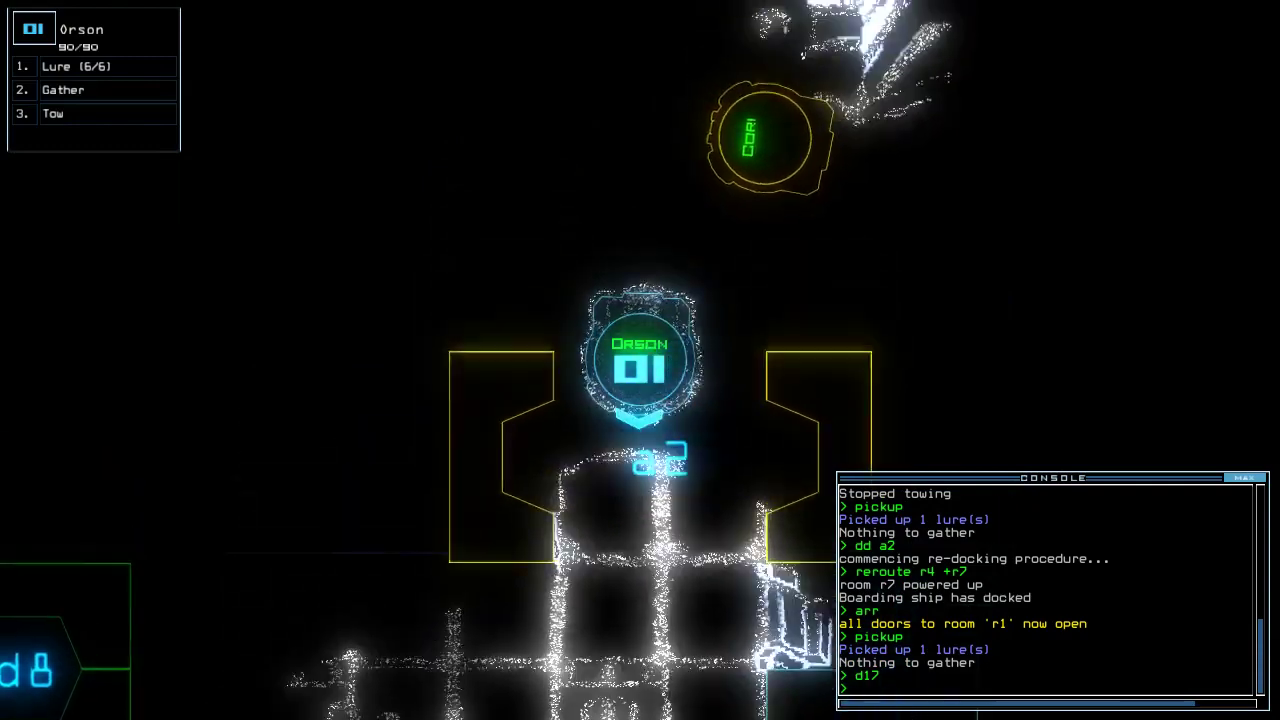
pyautogui.press('space')
# Send Marvin to door d17 and move it into the doorway.
pyautogui.press('2')
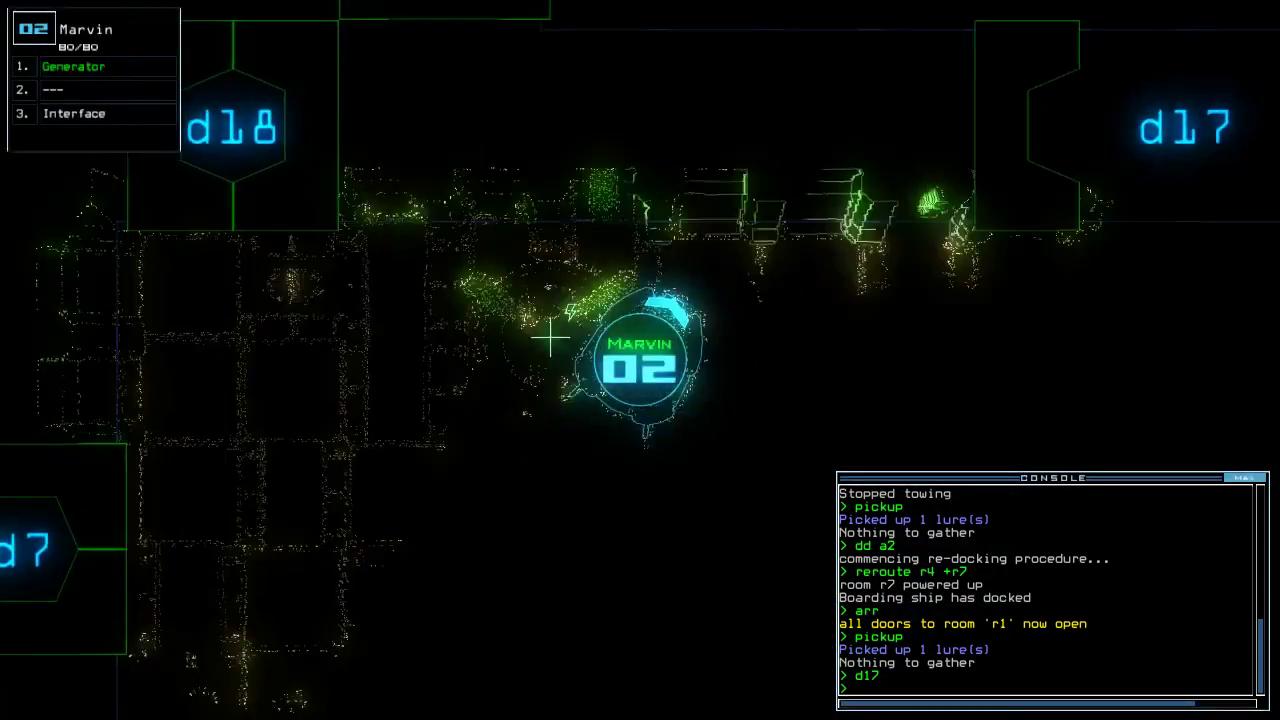
pyautogui.press('Right')
pyautogui.press('Right')
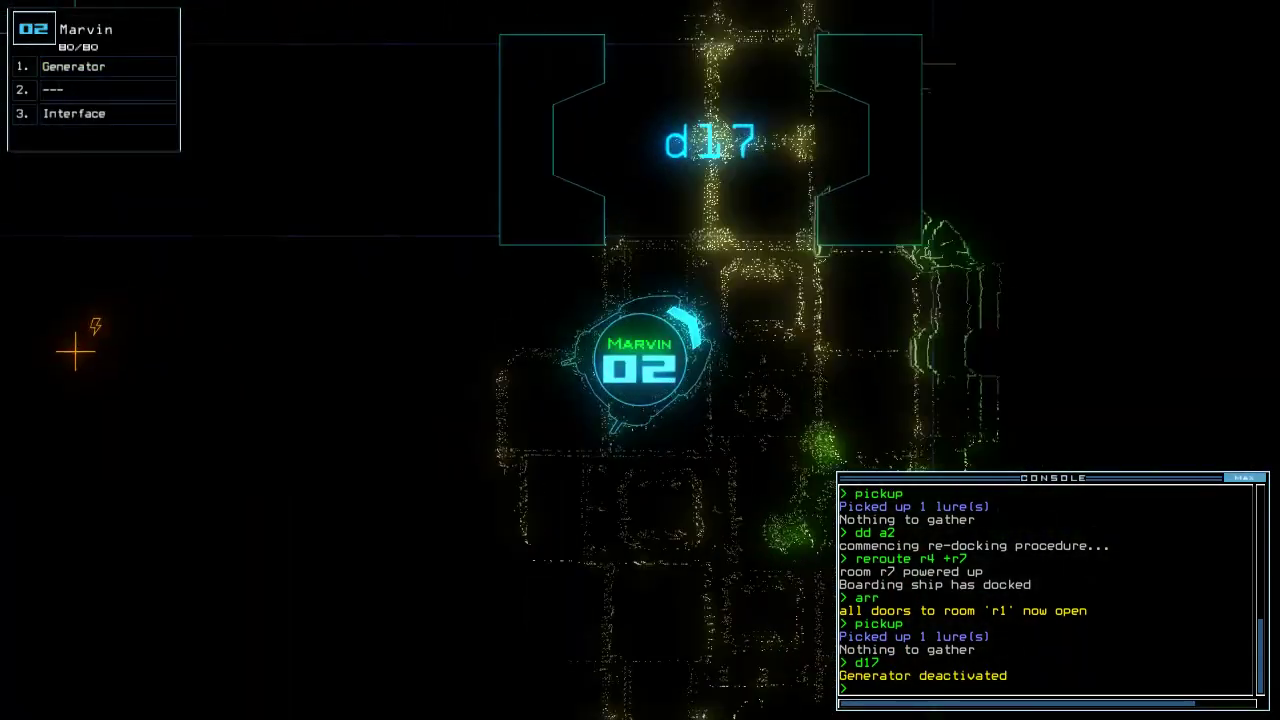
pyautogui.press('Up')
pyautogui.press('space')
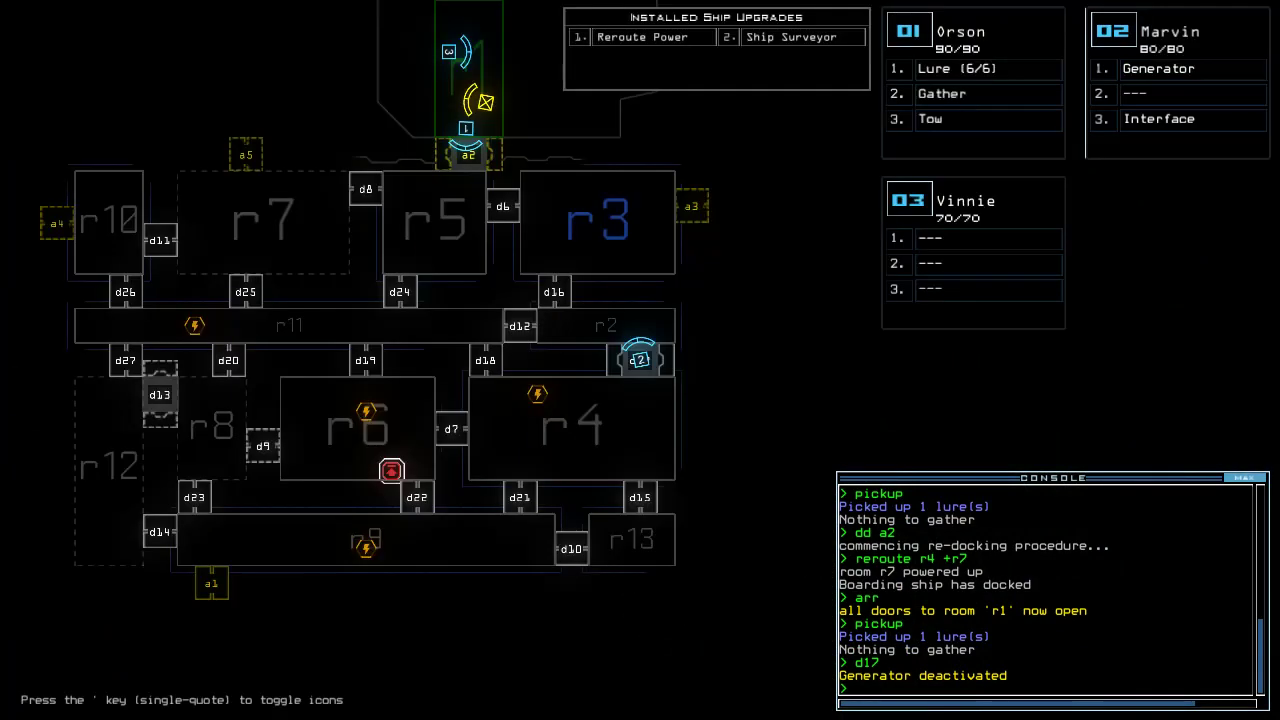
# Check Vinnie's module swap screen, then check the elapsed mission time from Marvin.
pyautogui.press('3')
pyautogui.press('s')
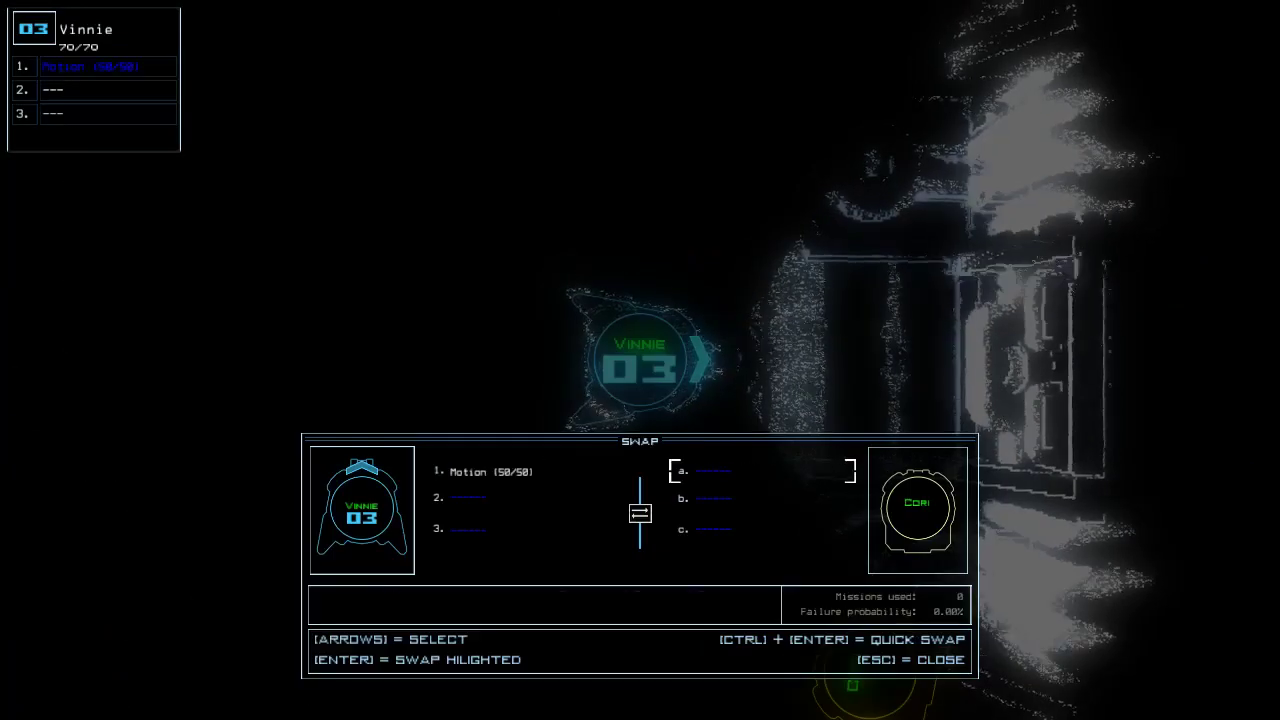
pyautogui.press('Escape')
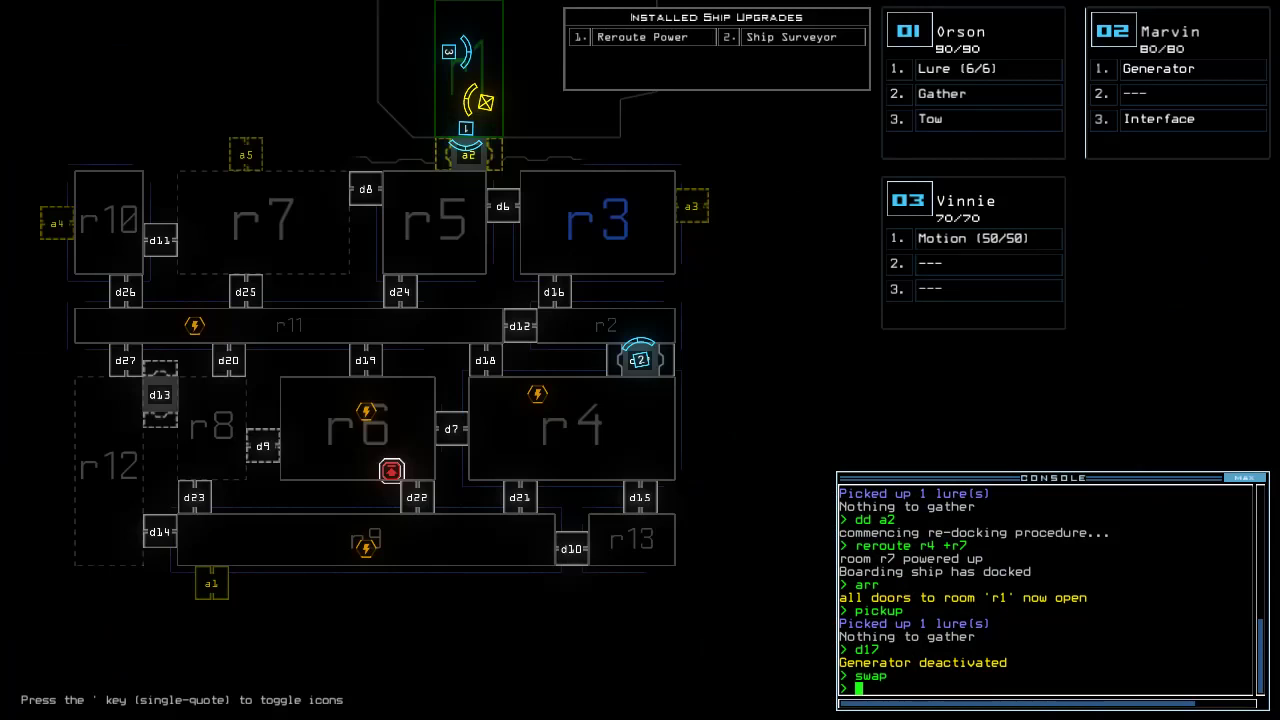
pyautogui.press('2')
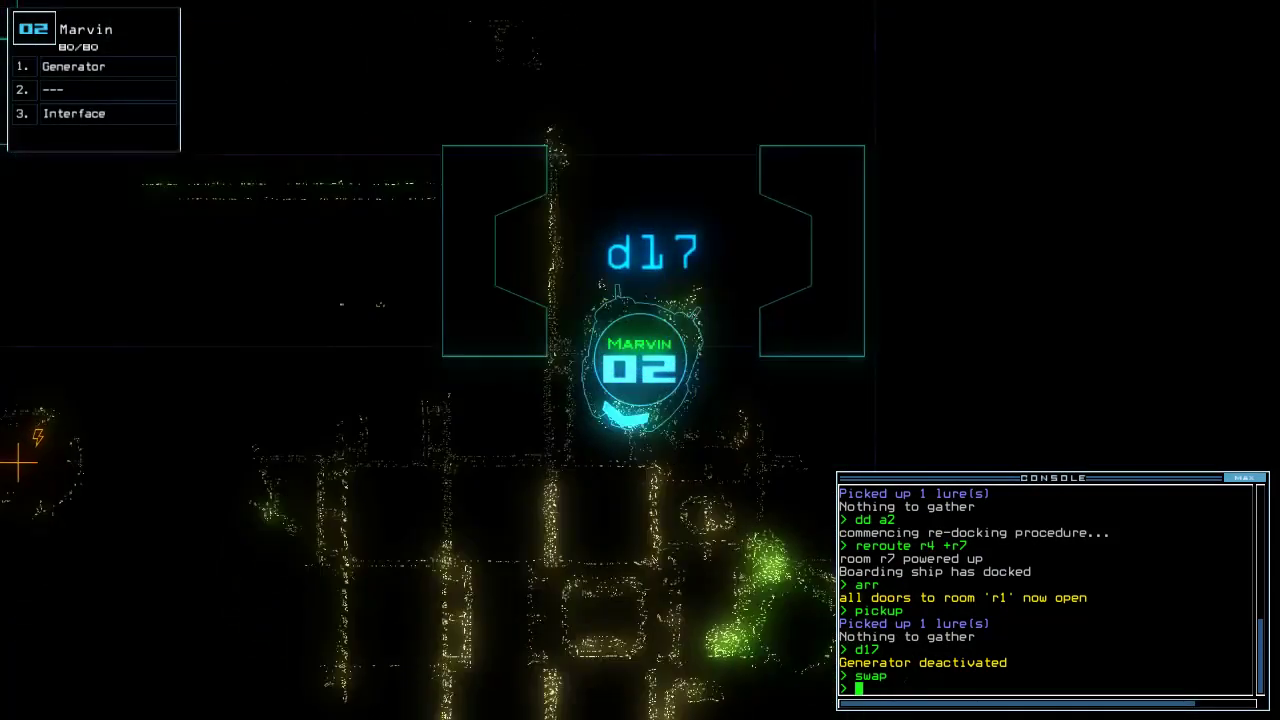
pyautogui.write('te')
pyautogui.press('Return')
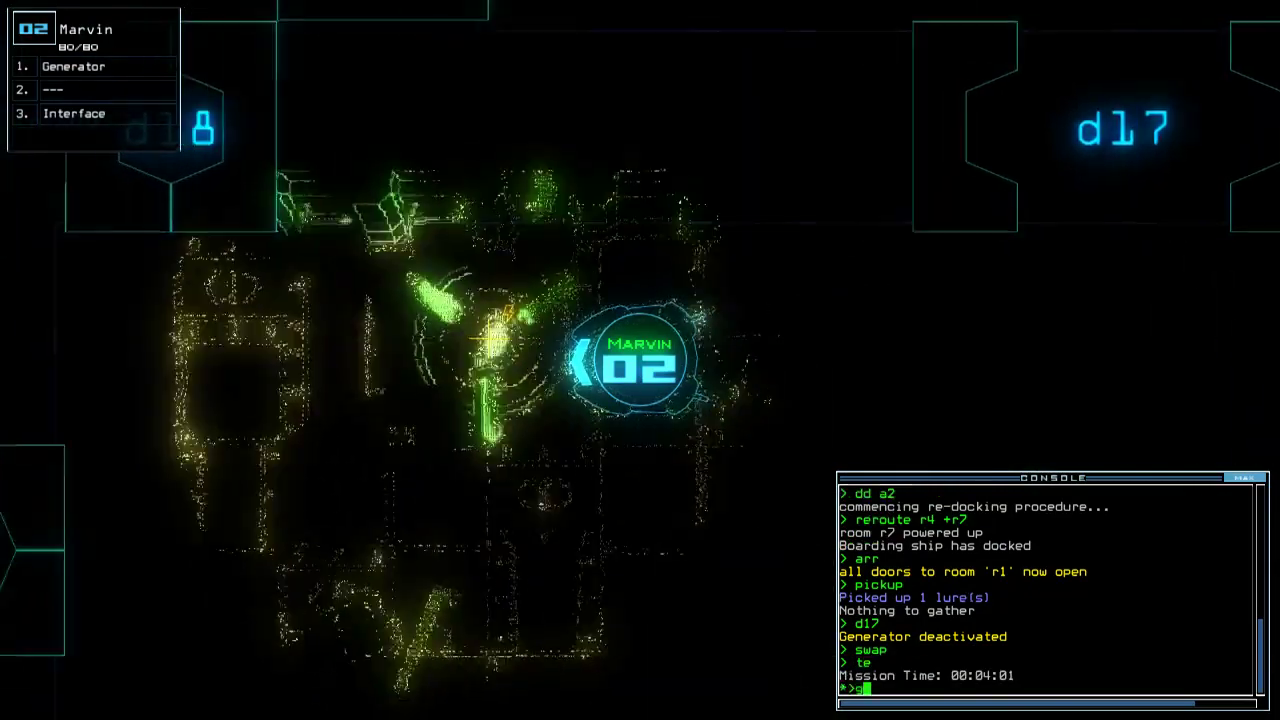
# Have Orson drop a lure, open door d8 and tow Remote Power, then stop.
pyautogui.press('1')
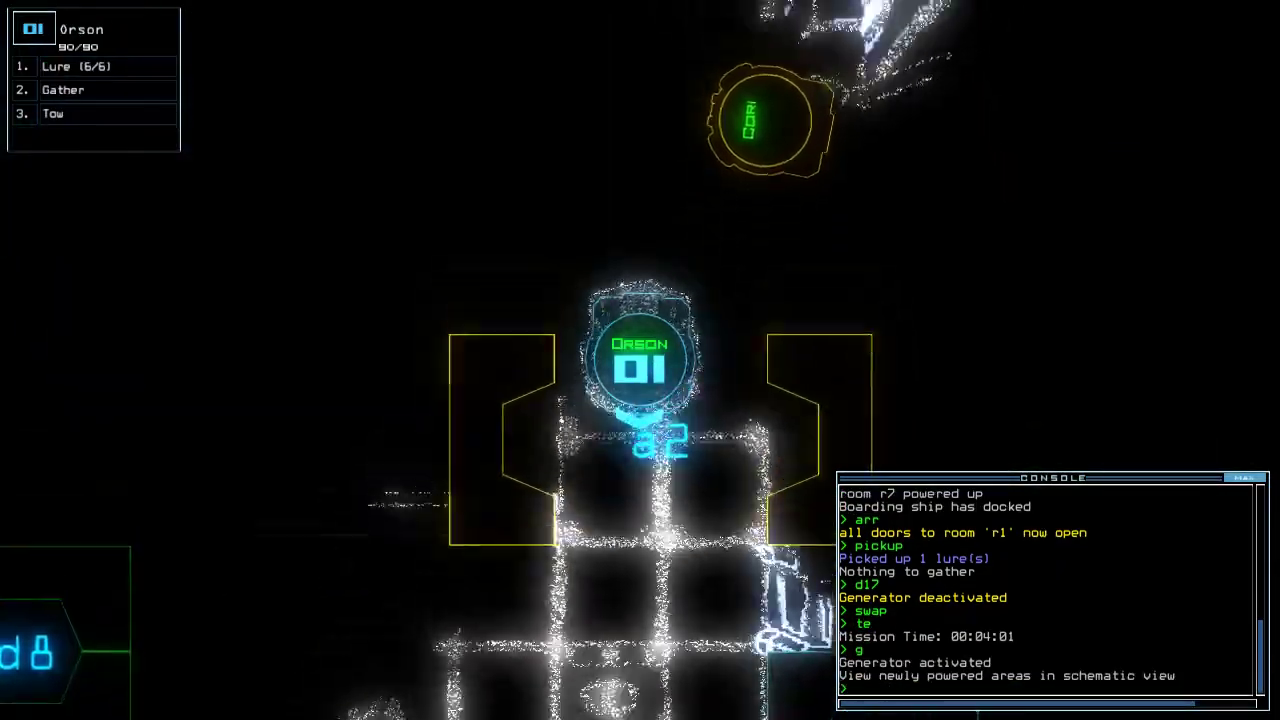
pyautogui.write('l')
pyautogui.press('Return')
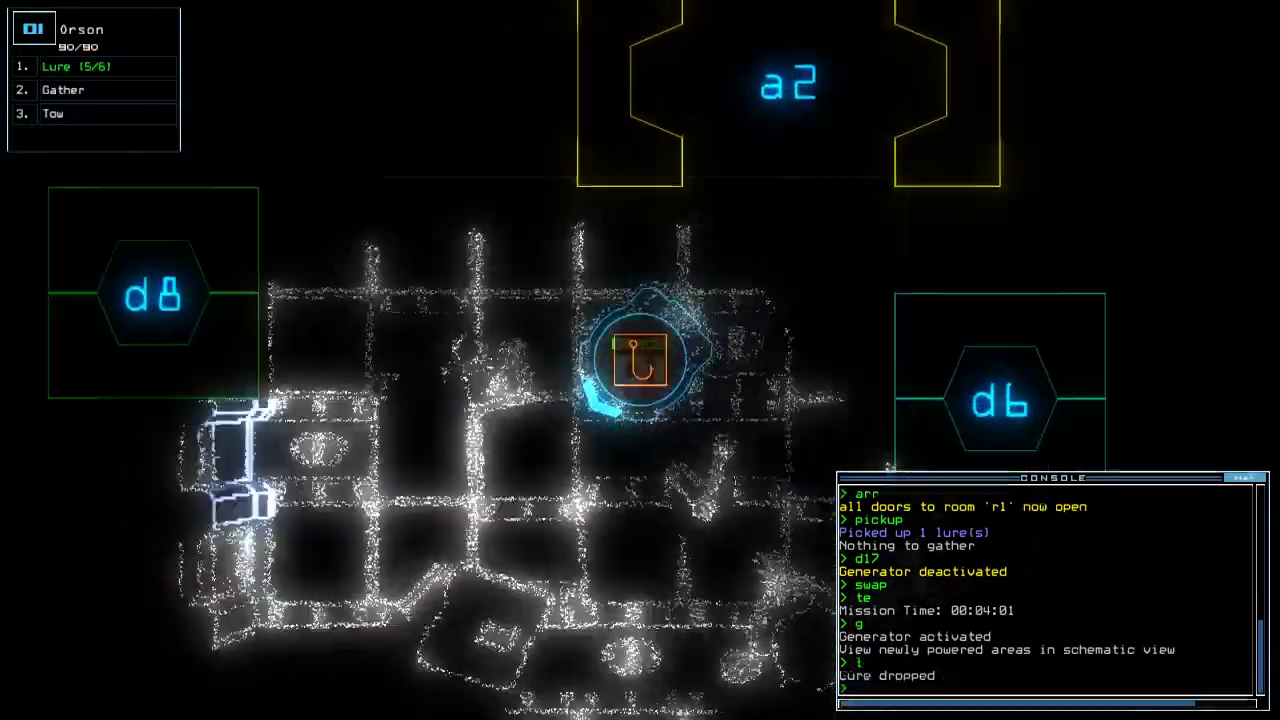
pyautogui.press('space')
pyautogui.press('space')
pyautogui.write('d')
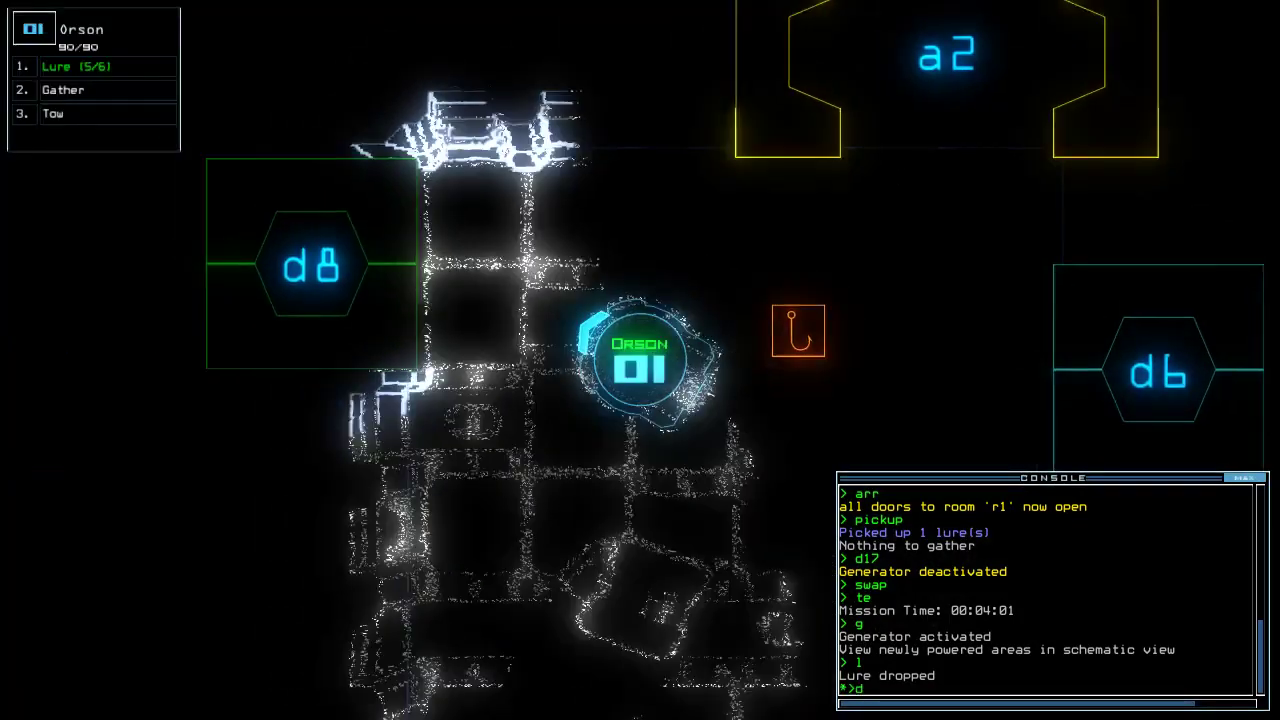
pyautogui.write('8')
pyautogui.press('Return')
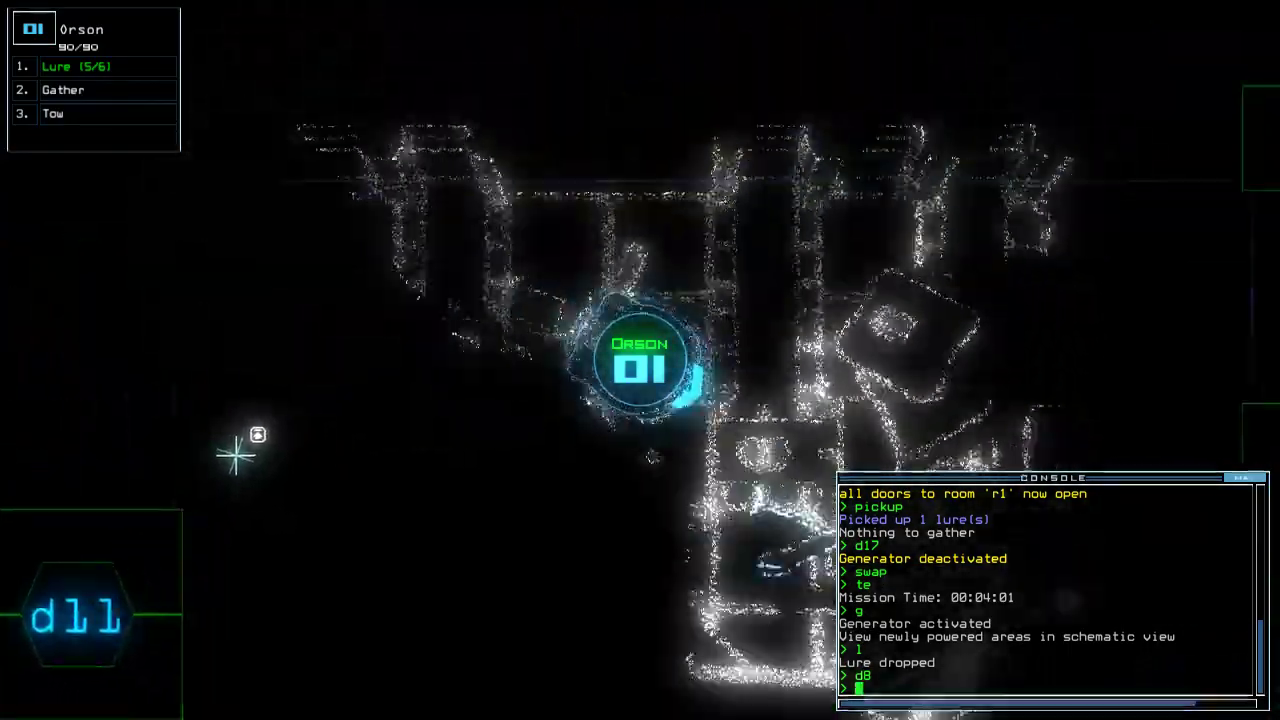
pyautogui.write('t')
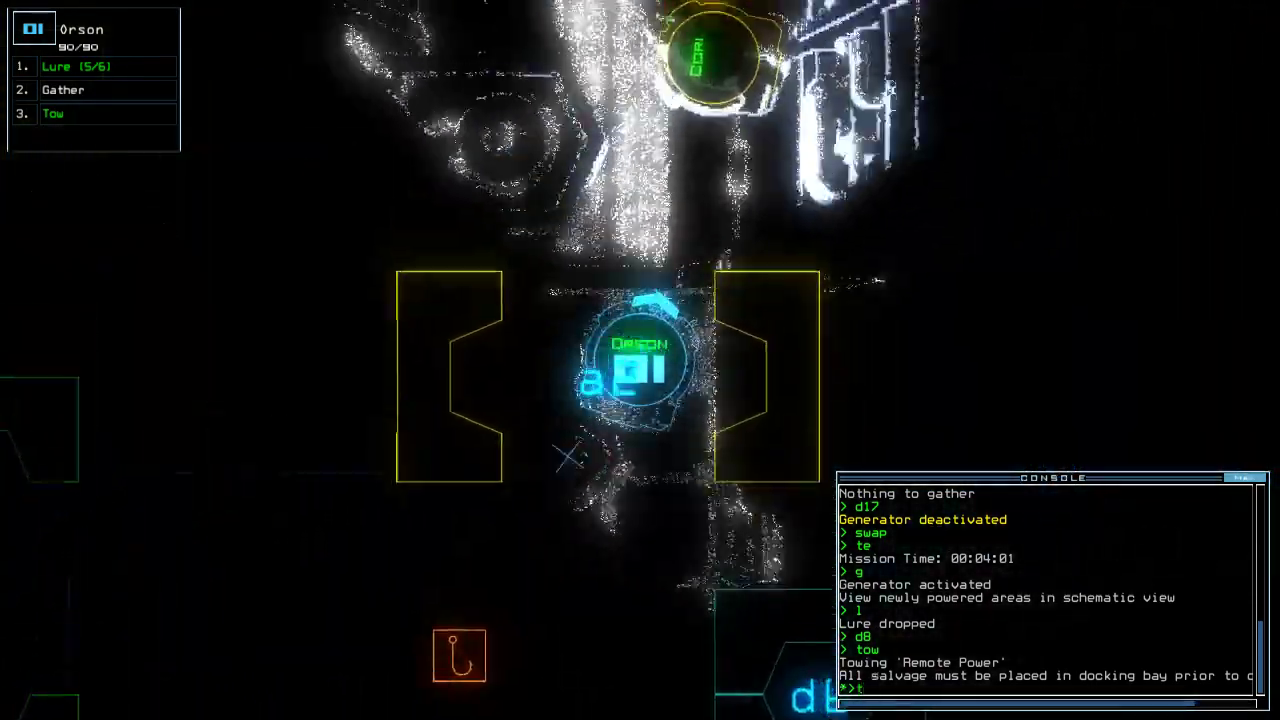
pyautogui.write('ow')
pyautogui.press('Return')
pyautogui.press('Return')
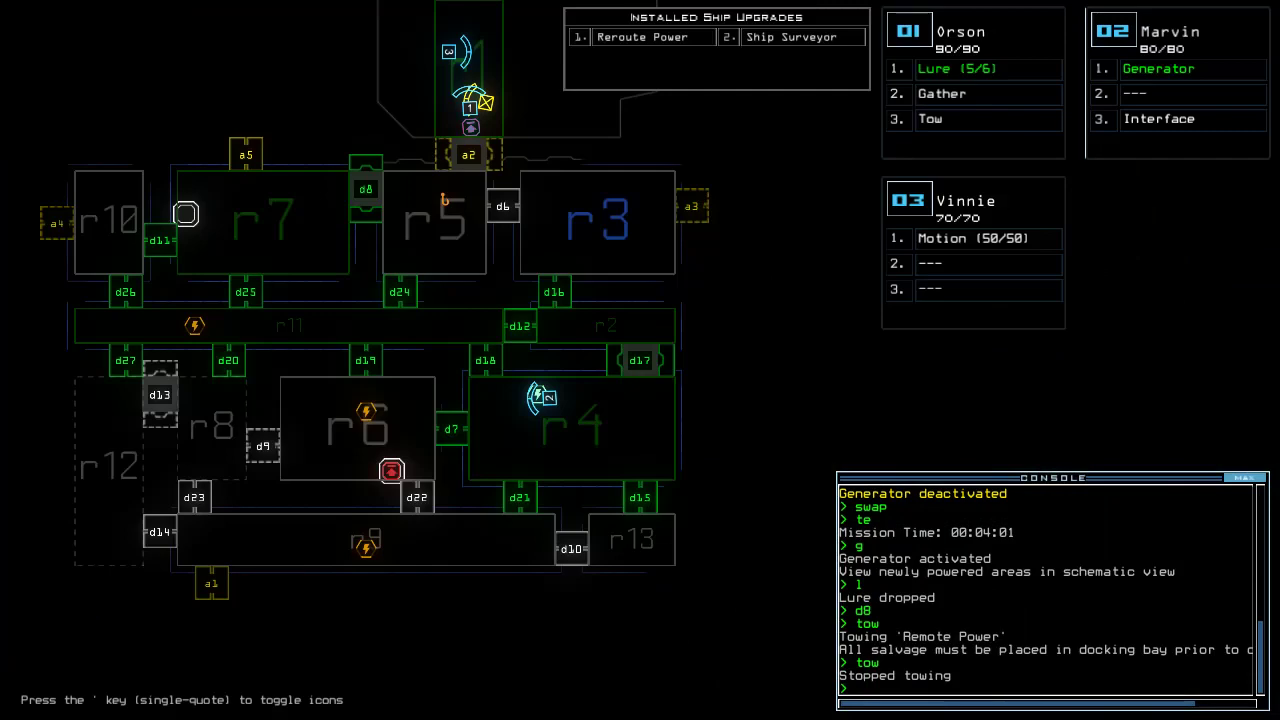
pyautogui.write('1t')
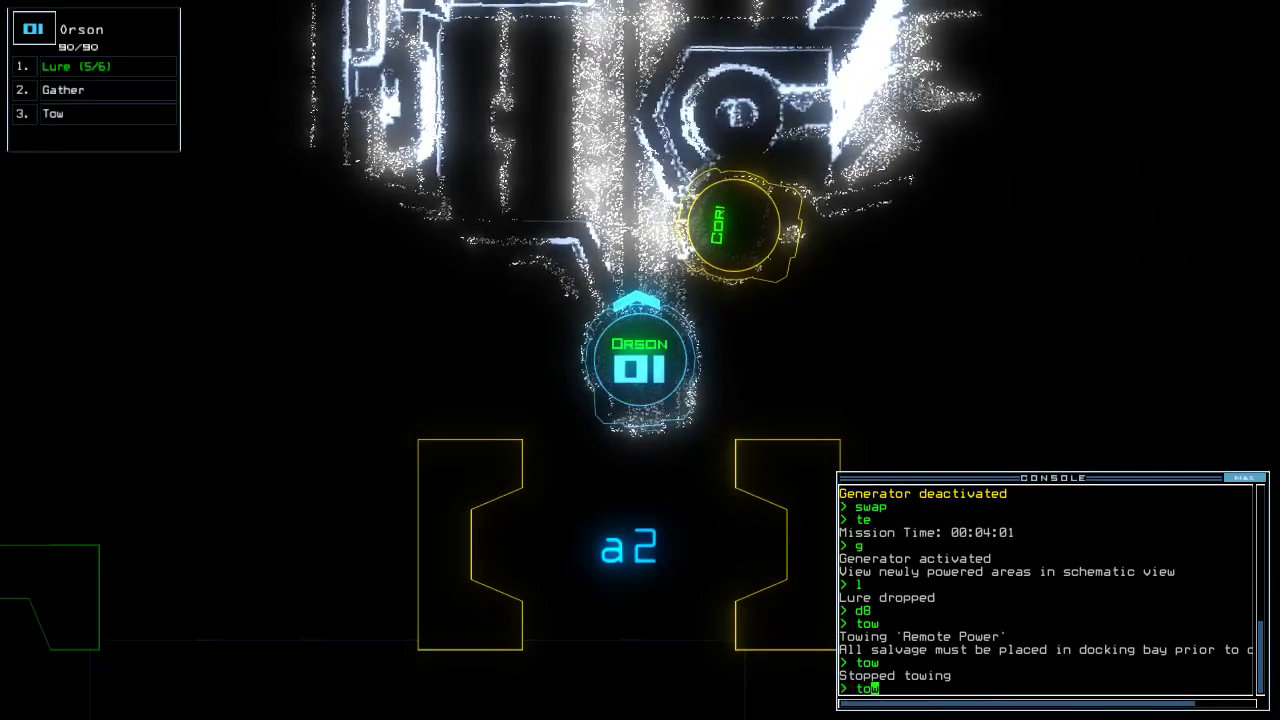
pyautogui.write('w')
# Tow Remote Power into the a2 docking area, release it and seal room r1.
pyautogui.press('Return')
pyautogui.write('tow')
pyautogui.press('Return')
pyautogui.press('Down')
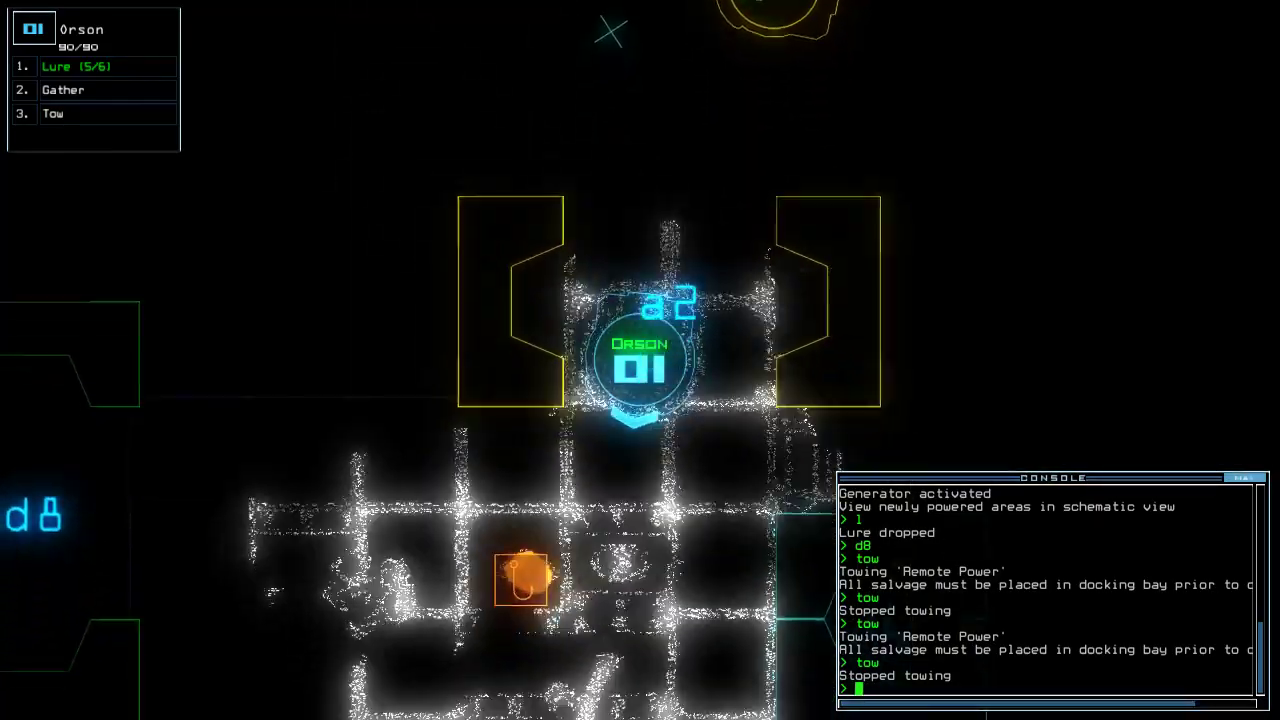
pyautogui.write('r1')
pyautogui.press('Return')
pyautogui.write('d7')
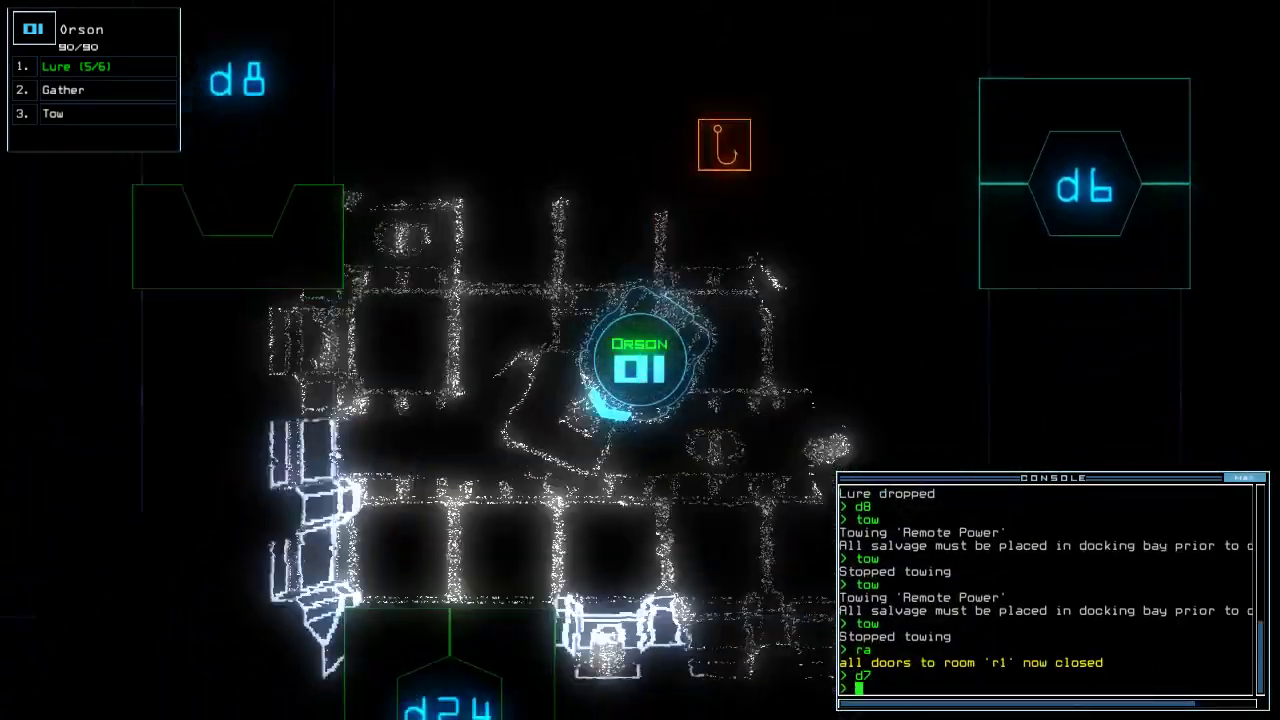
pyautogui.press('Return')
pyautogui.write('cccc')
pyautogui.press('Return')
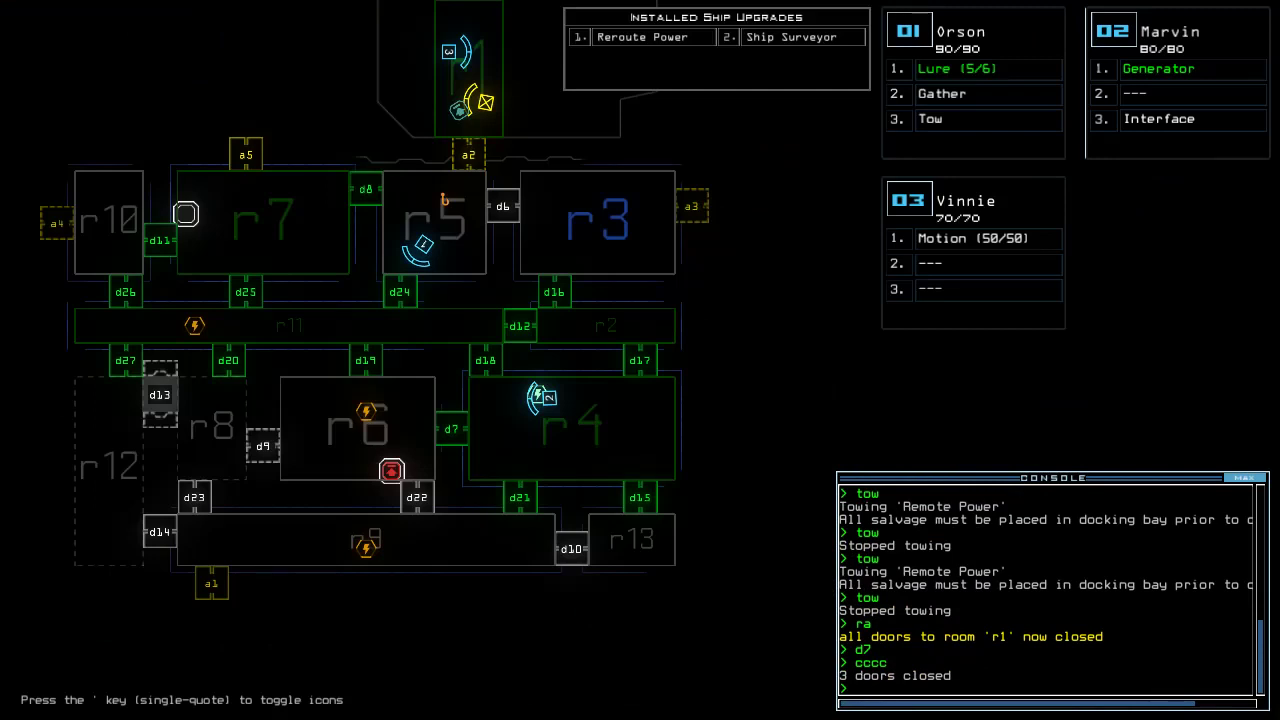
# Recover the dropped lure for 6/6 and open doors d24 and d19.
pyautogui.press('space')
pyautogui.press('Down')
pyautogui.press('space')
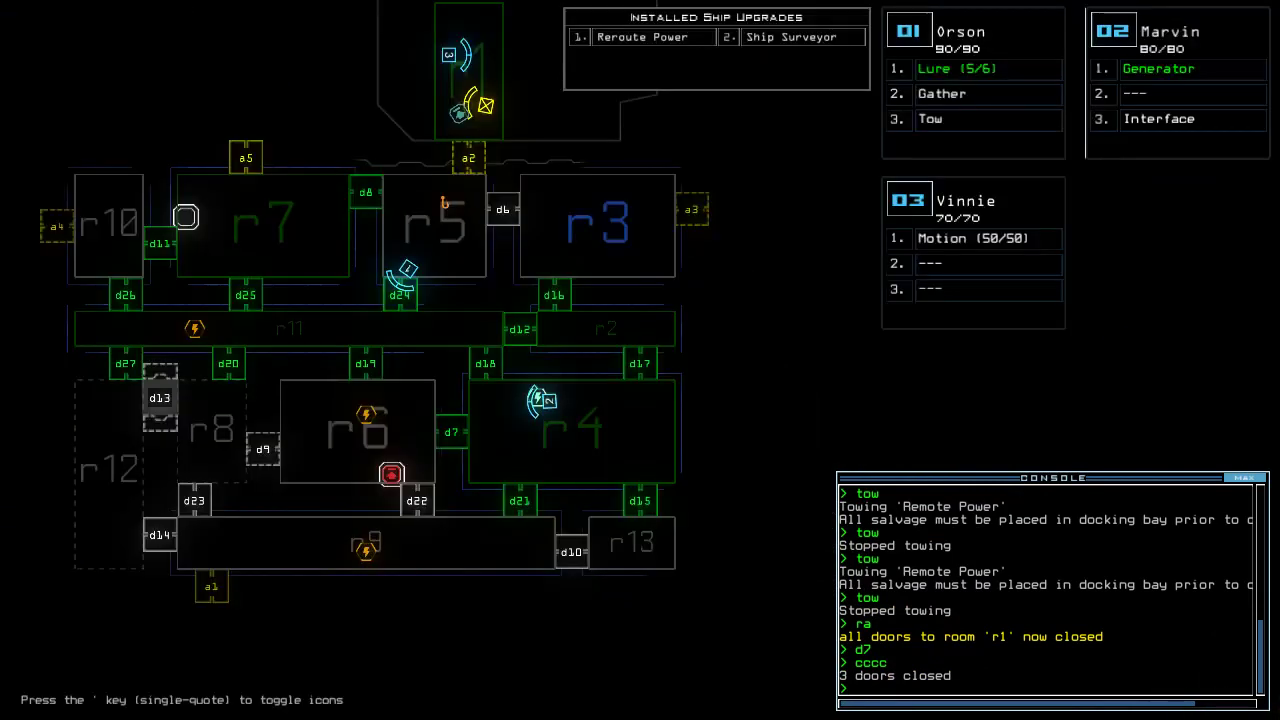
pyautogui.press('space')
pyautogui.write('pickup')
pyautogui.press('Return')
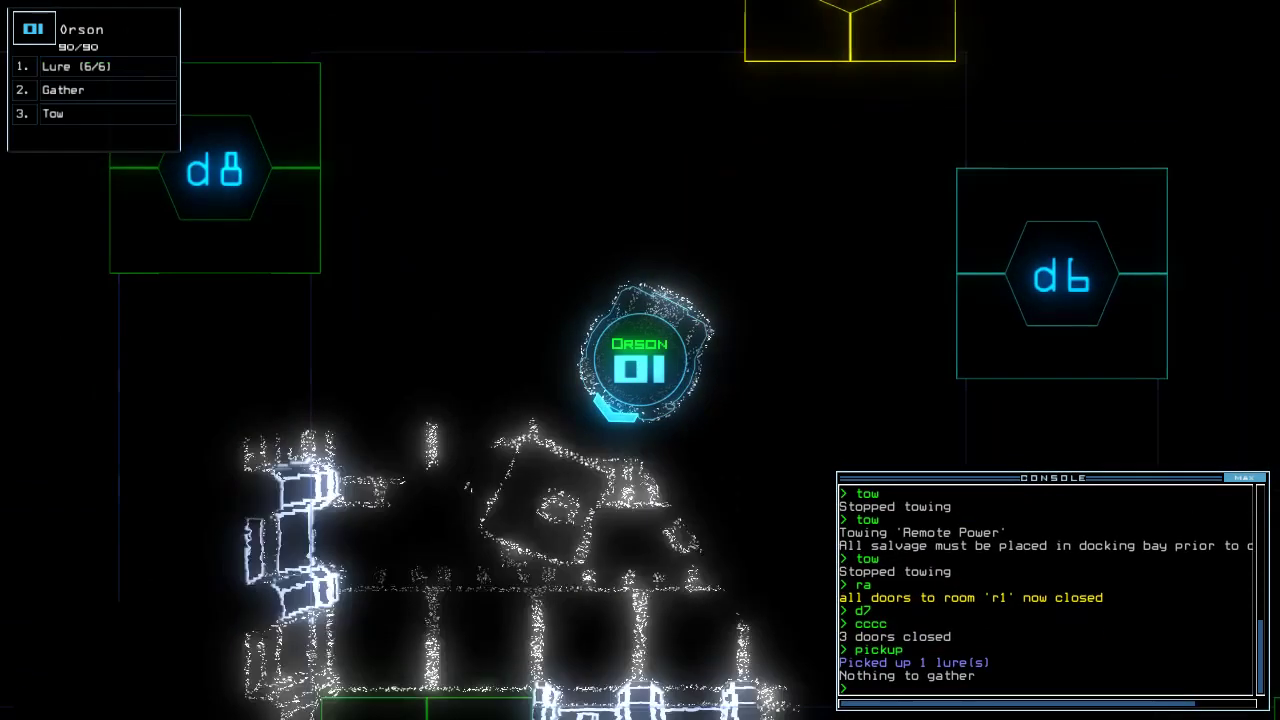
pyautogui.write('d24')
pyautogui.press('Return')
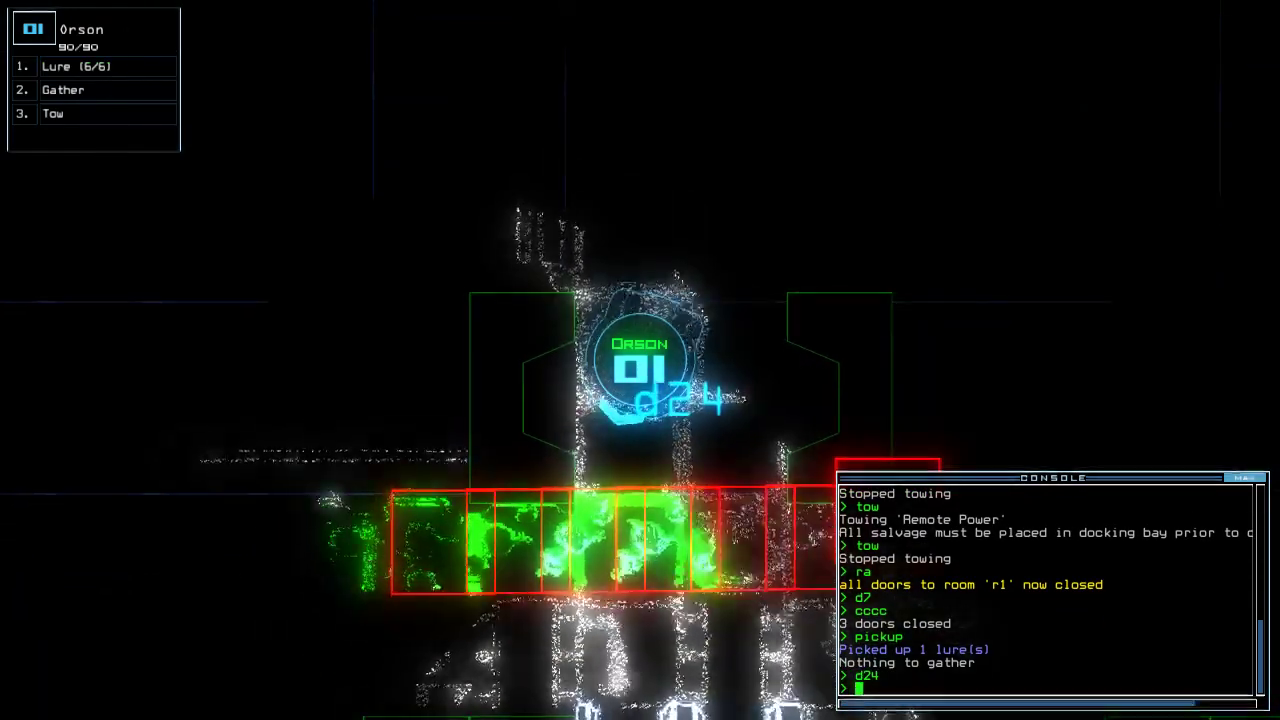
pyautogui.press('space')
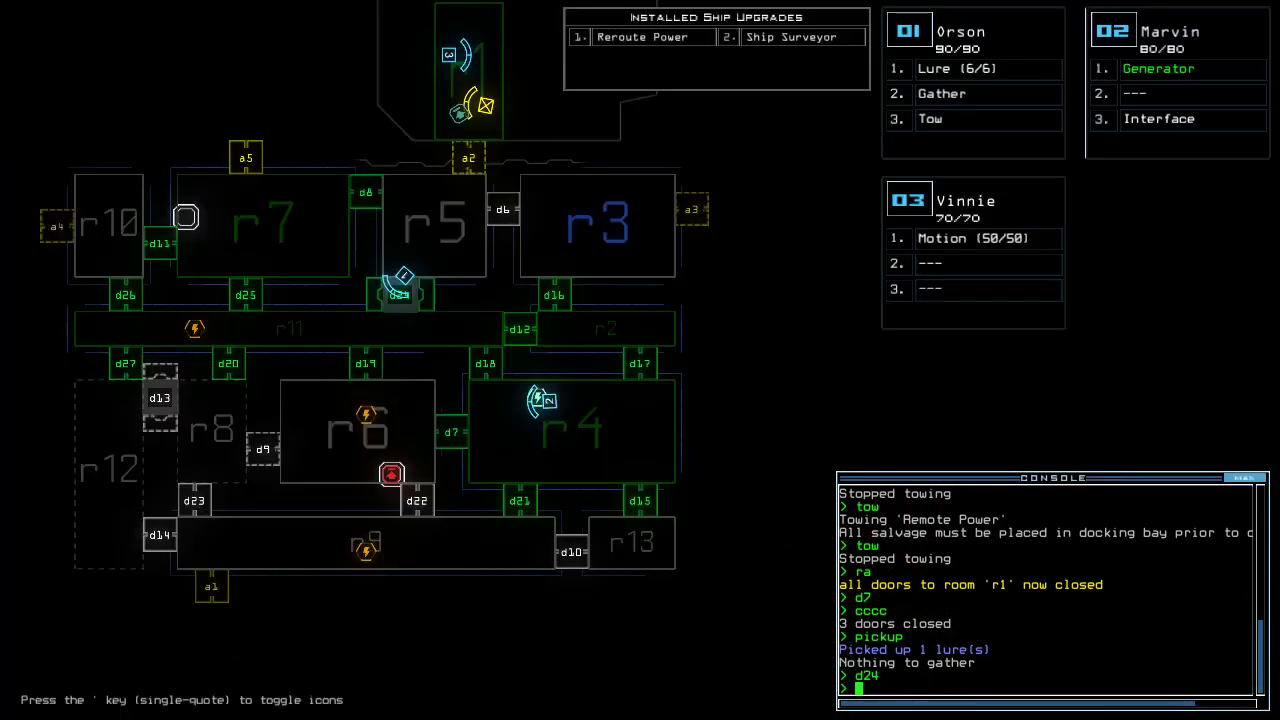
pyautogui.press('space')
pyautogui.write('d')
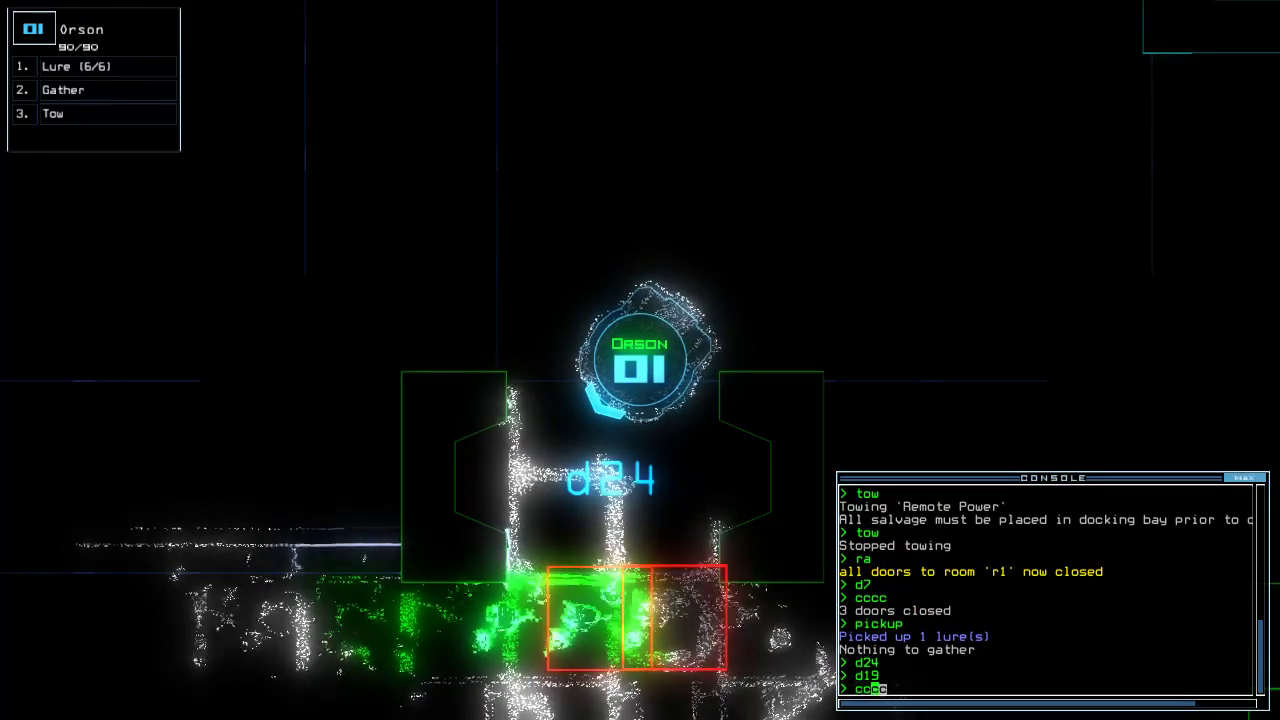
# Open all doors to room r1 and run a motion scan.
pyautogui.press('Return')
pyautogui.press('space')
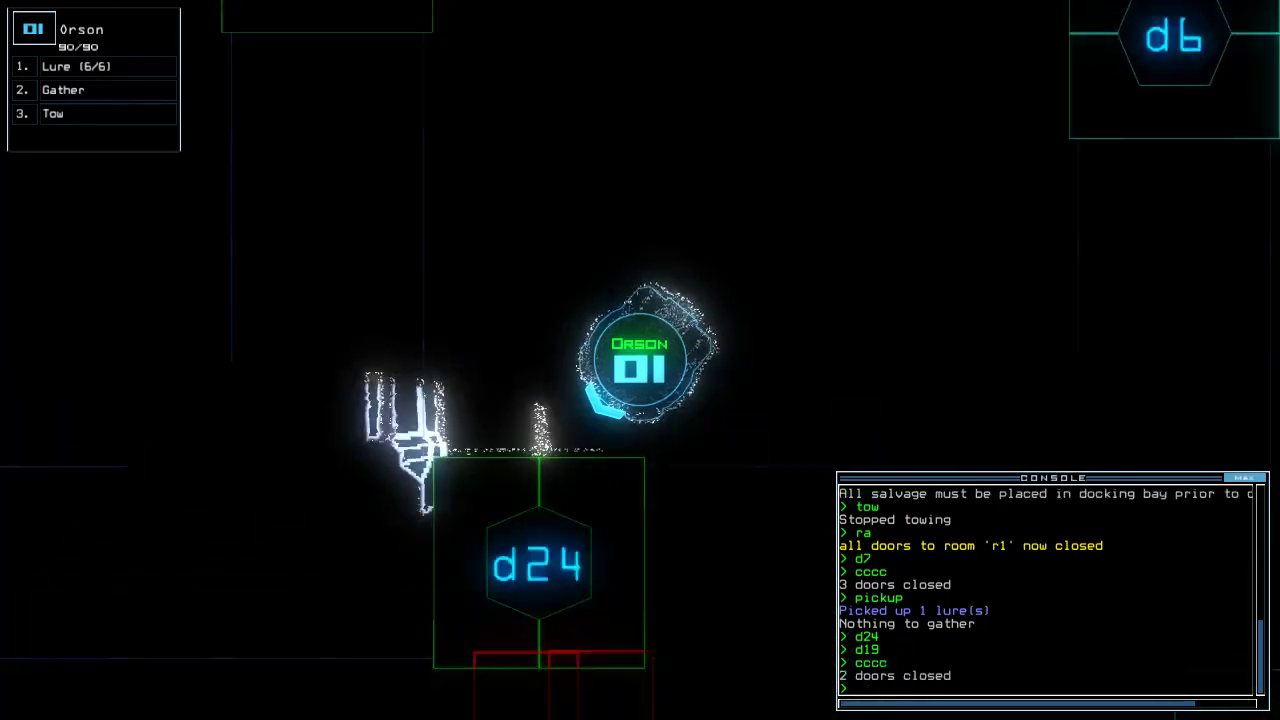
pyautogui.press('space')
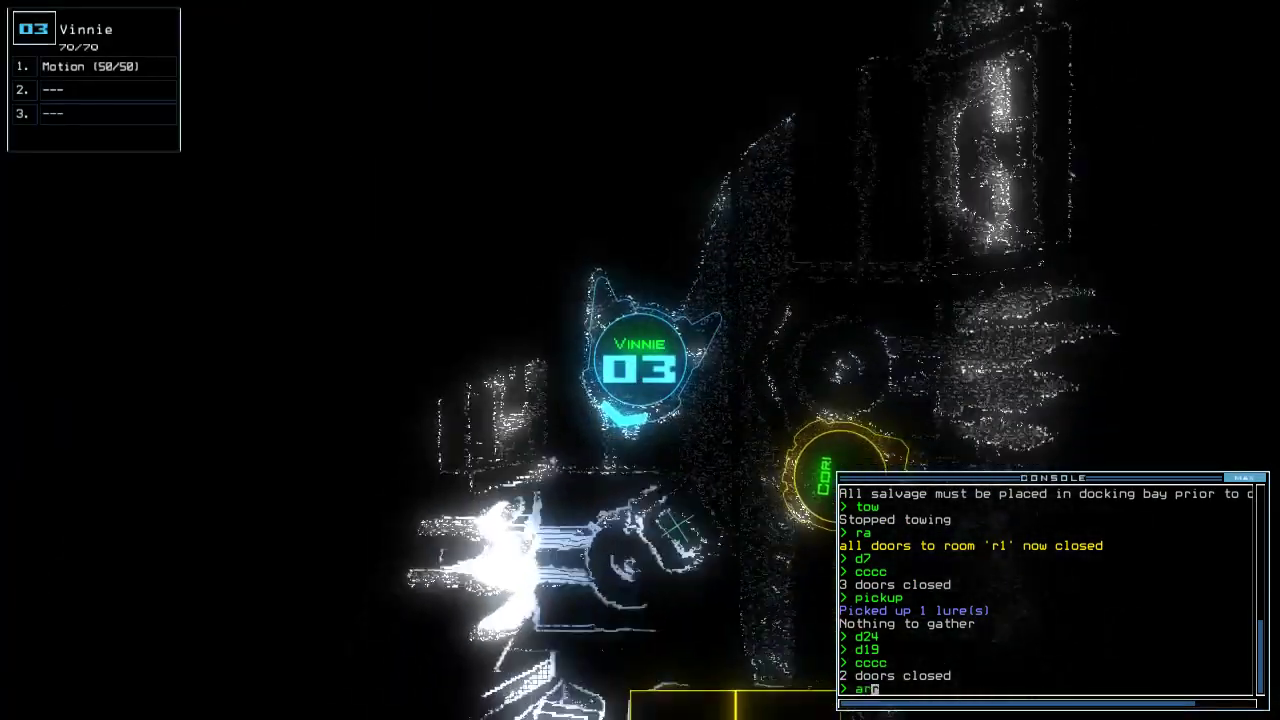
pyautogui.write('arr')
pyautogui.press('Return')
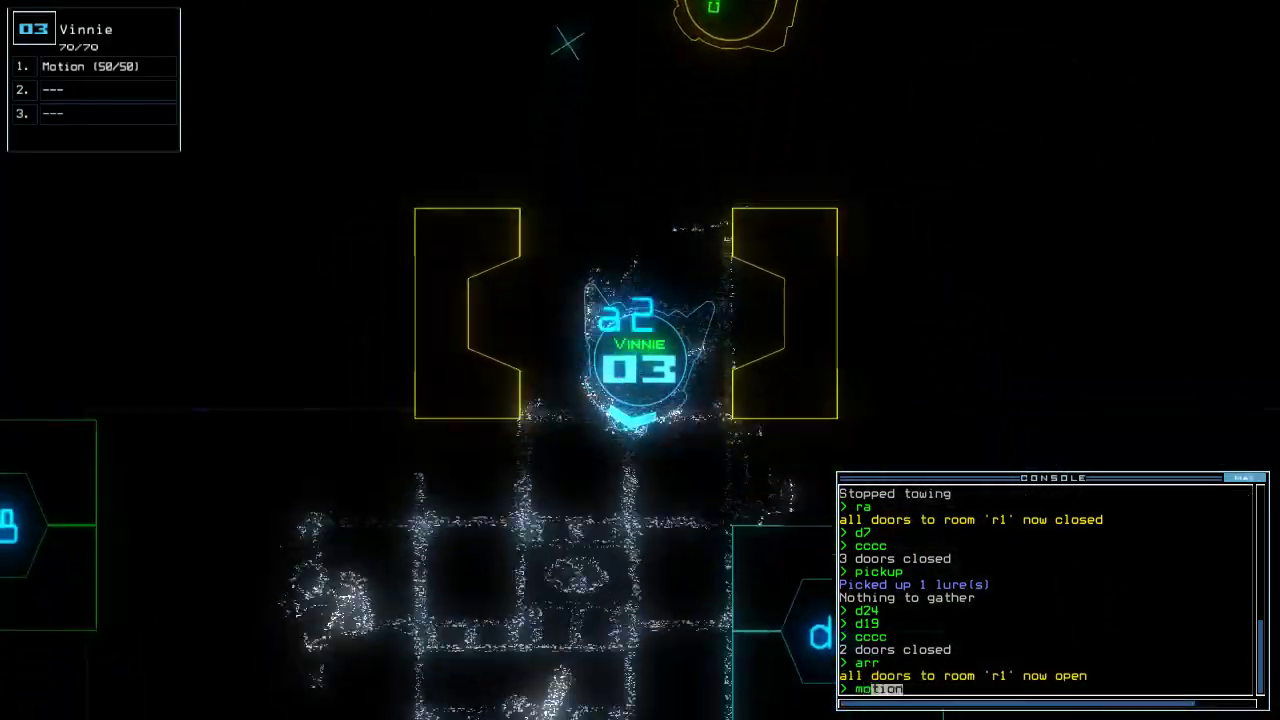
pyautogui.write('motion')
pyautogui.press('Return')
pyautogui.press('space')
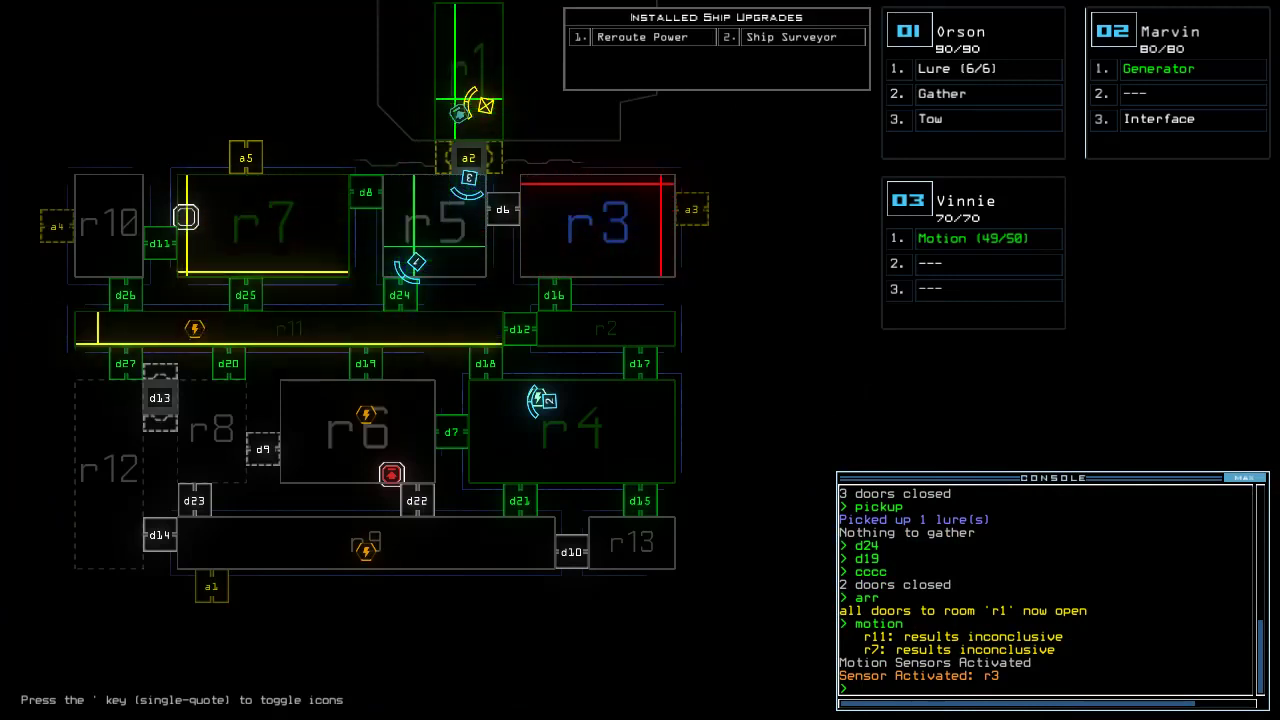
pyautogui.write('1')
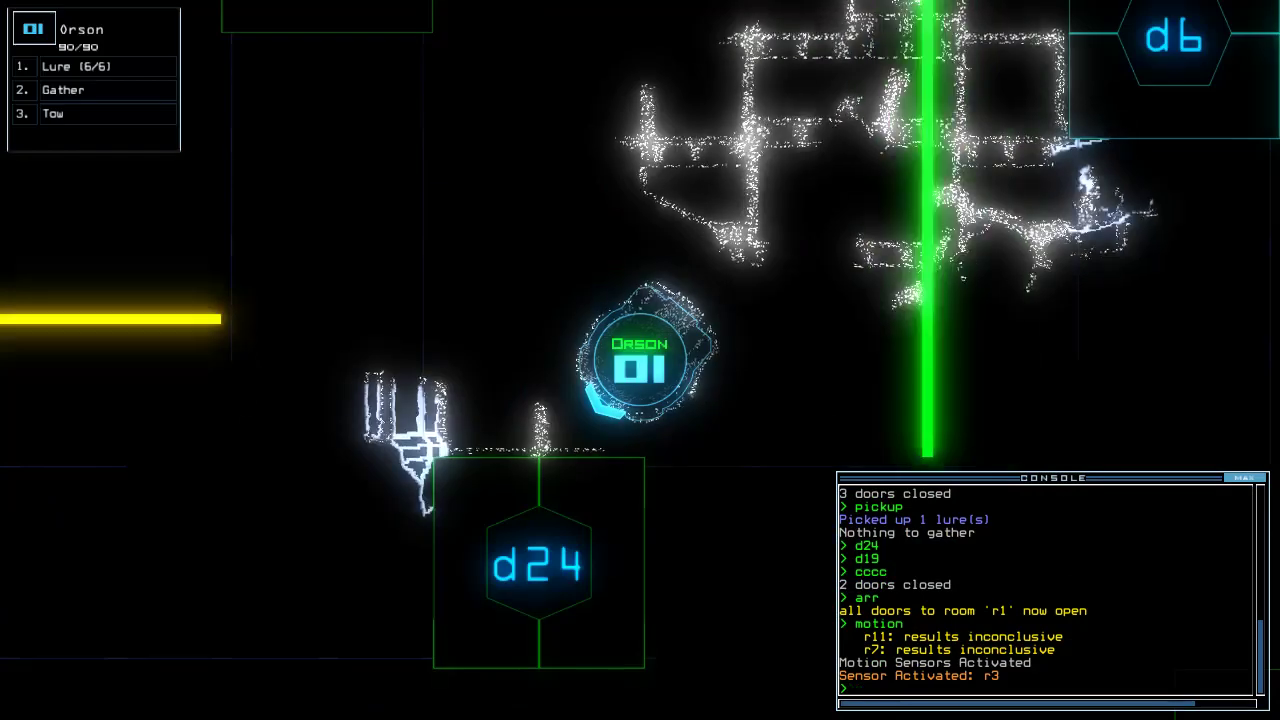
pyautogui.write('swap')
# Swap Vinnie's motion sensor onto Orson in exchange for lures.
pyautogui.press('Return')
pyautogui.press('Return')
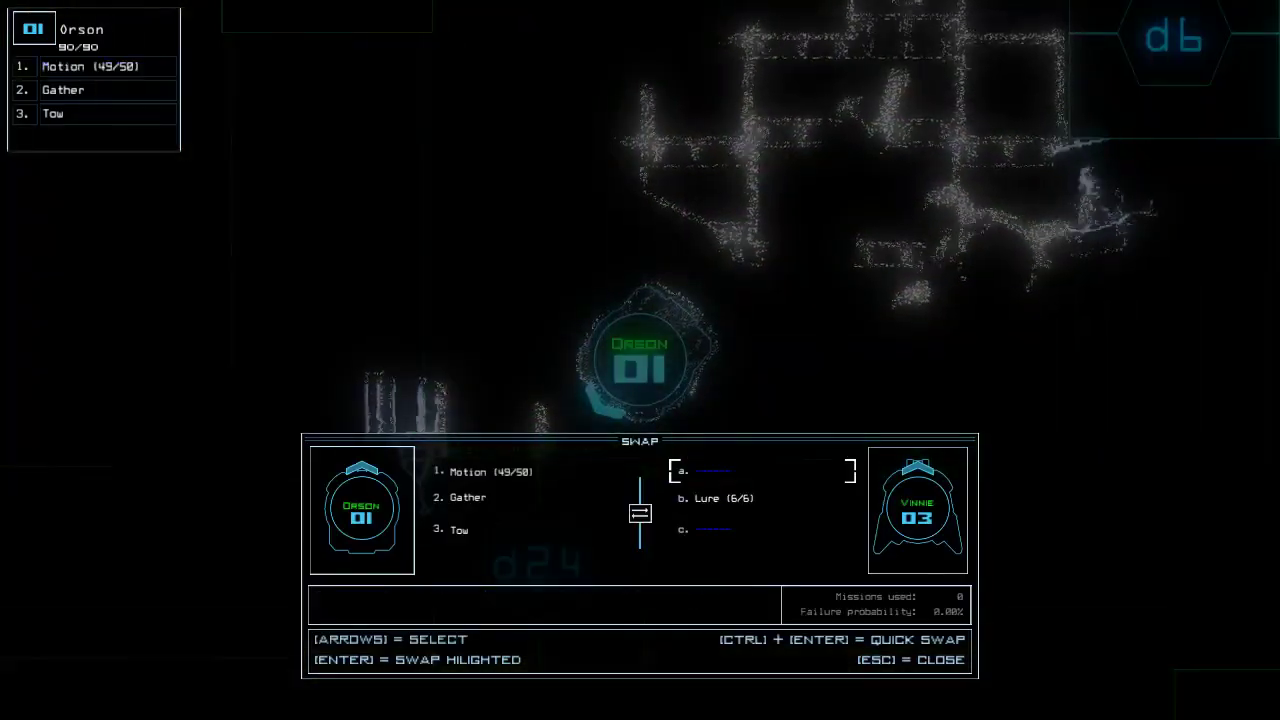
pyautogui.press('Escape')
pyautogui.press('space')
pyautogui.write('back 3')
pyautogui.press('Return')
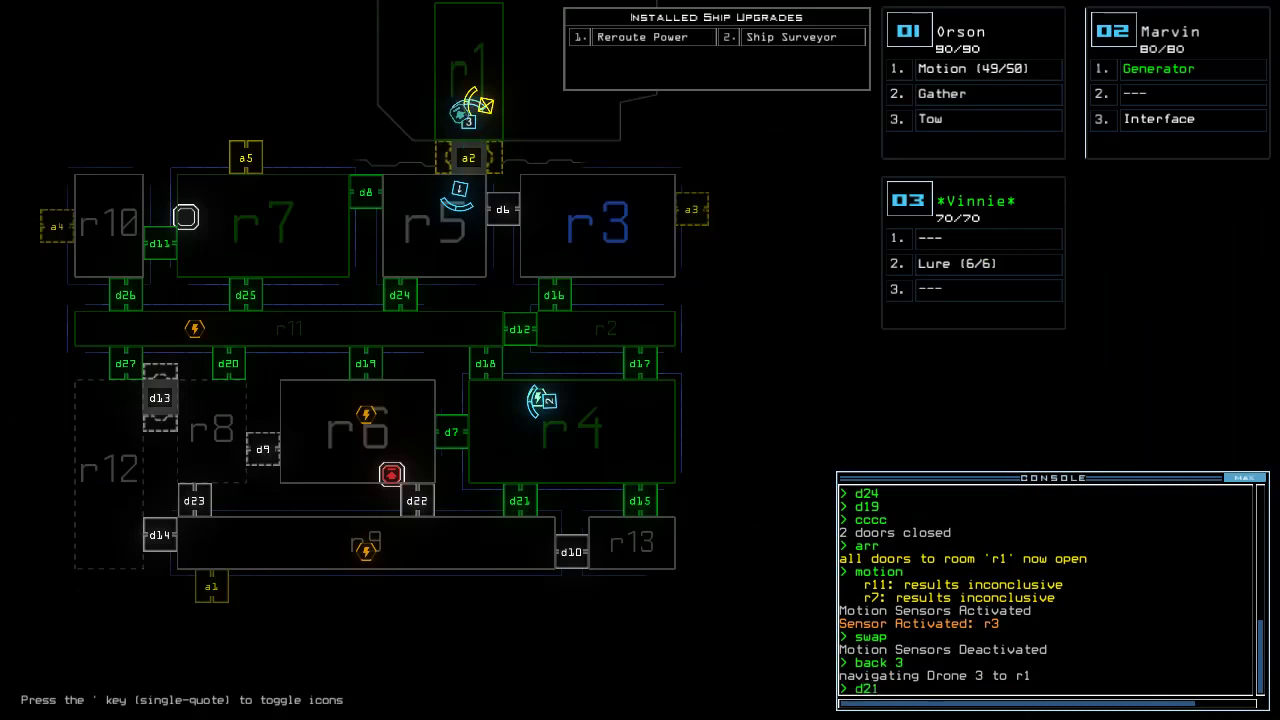
pyautogui.write('1dd a1')
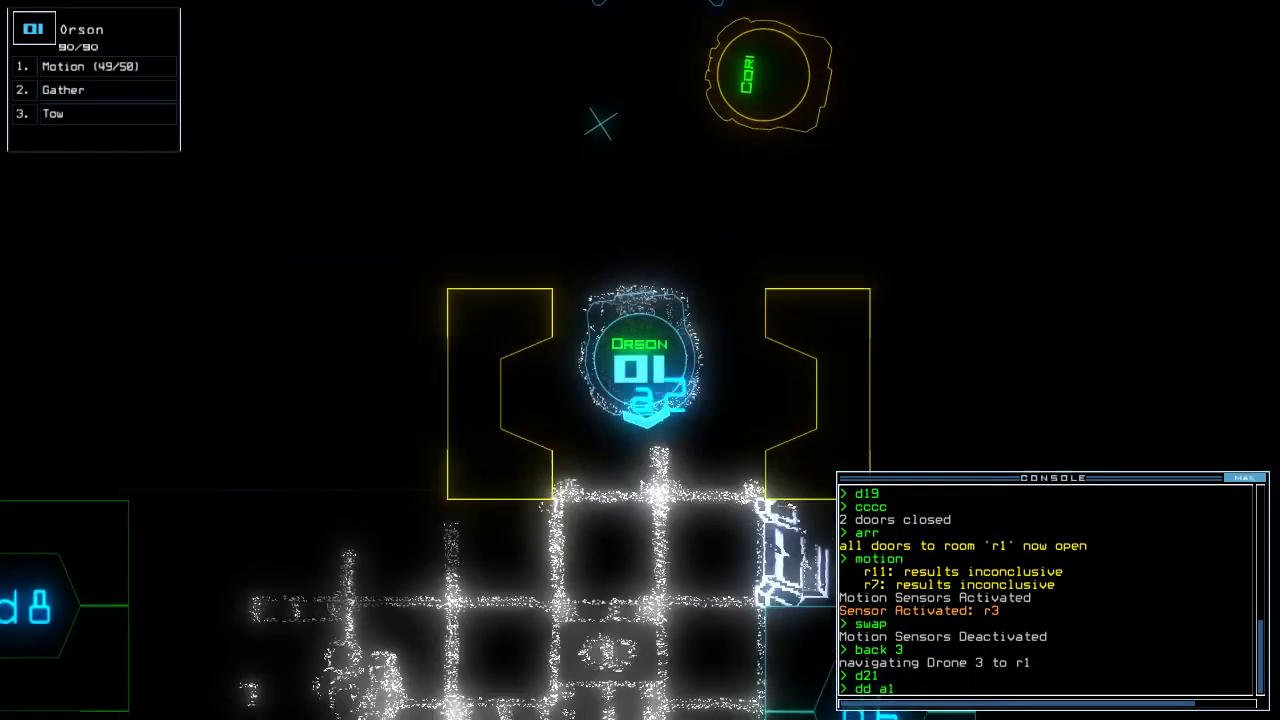
# Re-dock the boarding ship at airlock a1 and open the doors to r1.
pyautogui.press('Return')
pyautogui.press('space')
pyautogui.write('a')
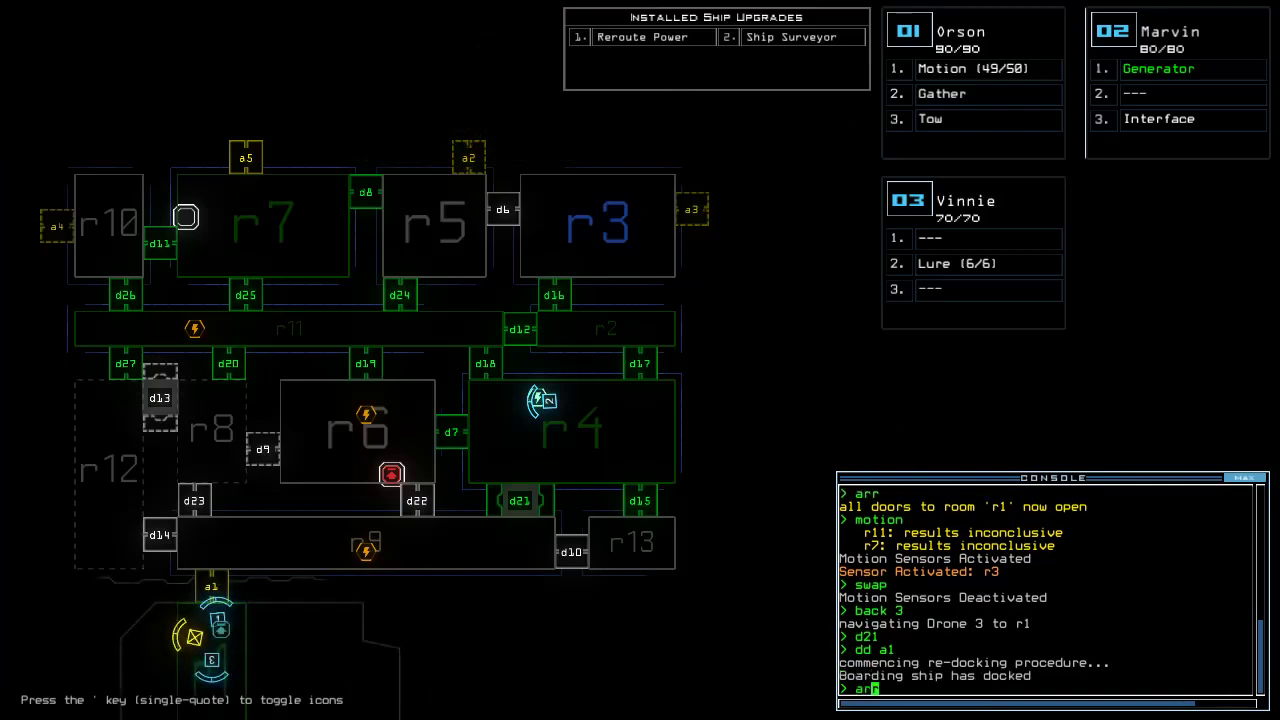
pyautogui.write('r')
pyautogui.press('Return')
pyautogui.press('1')
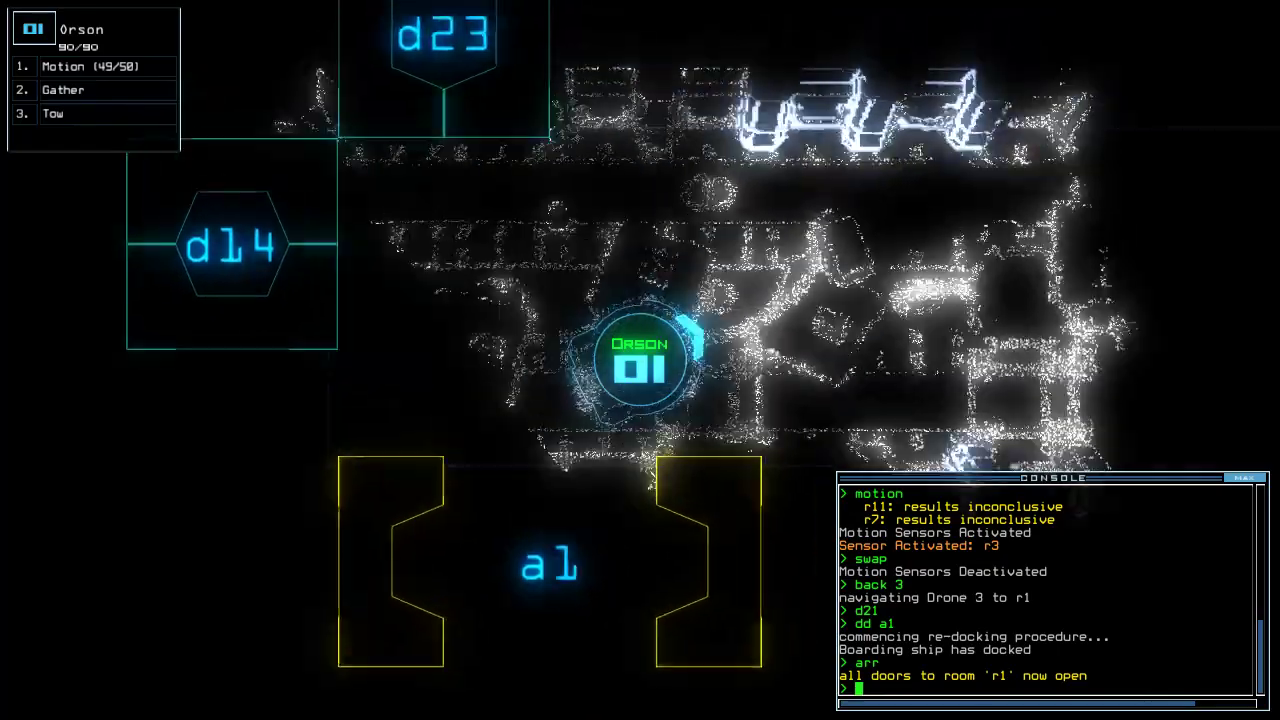
pyautogui.write('swap 3')
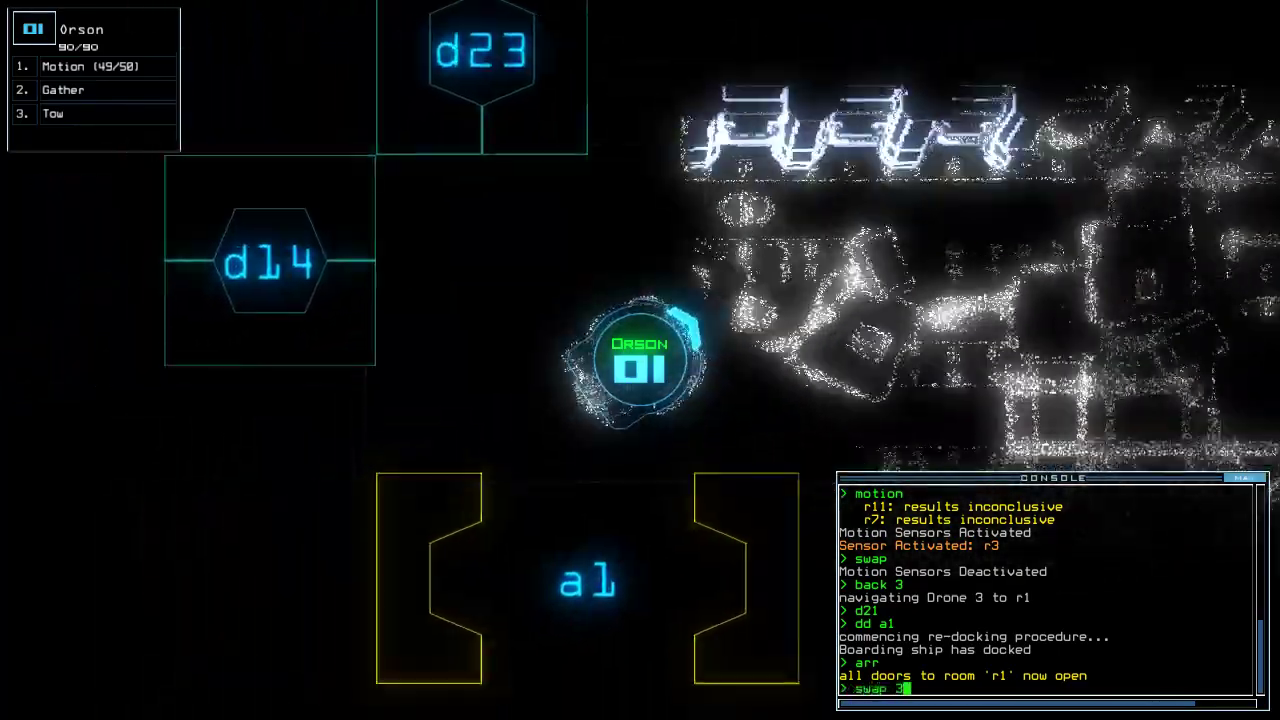
# Move Vinnie's lure into Orson's third slot and close the doors to r1.
pyautogui.press('Return')
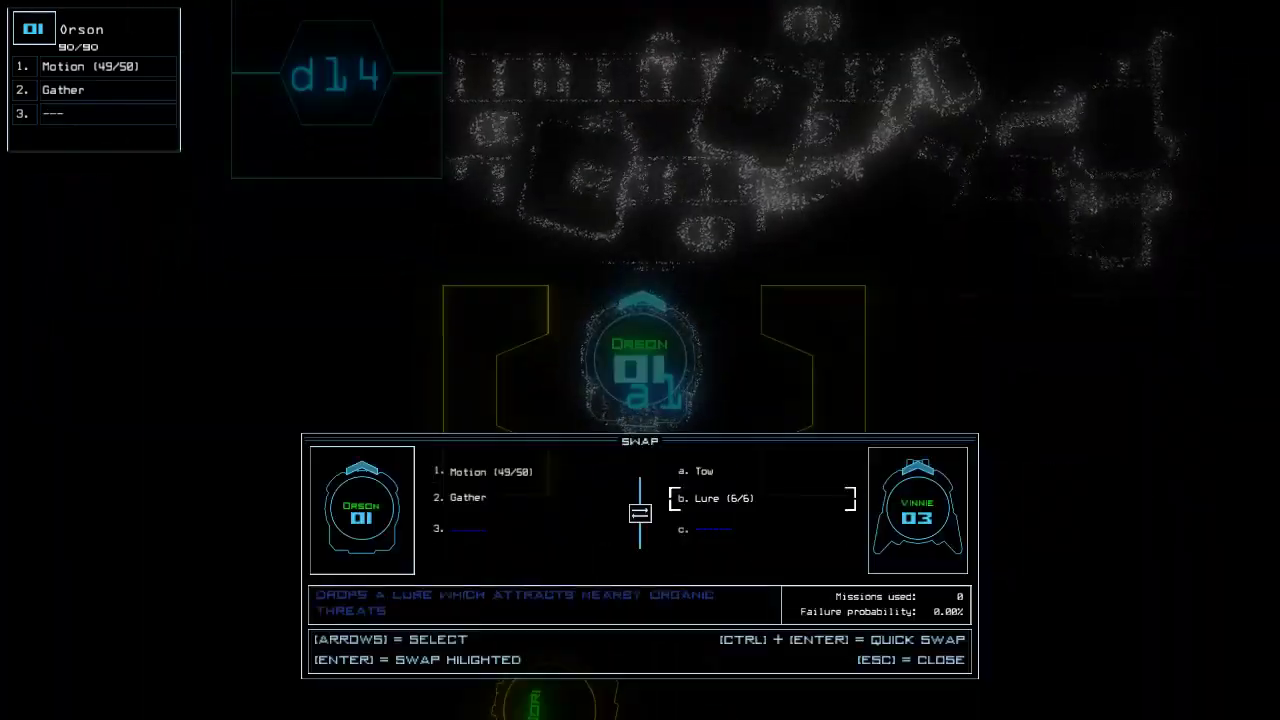
pyautogui.press('Return')
pyautogui.write('ra')
pyautogui.press('Return')
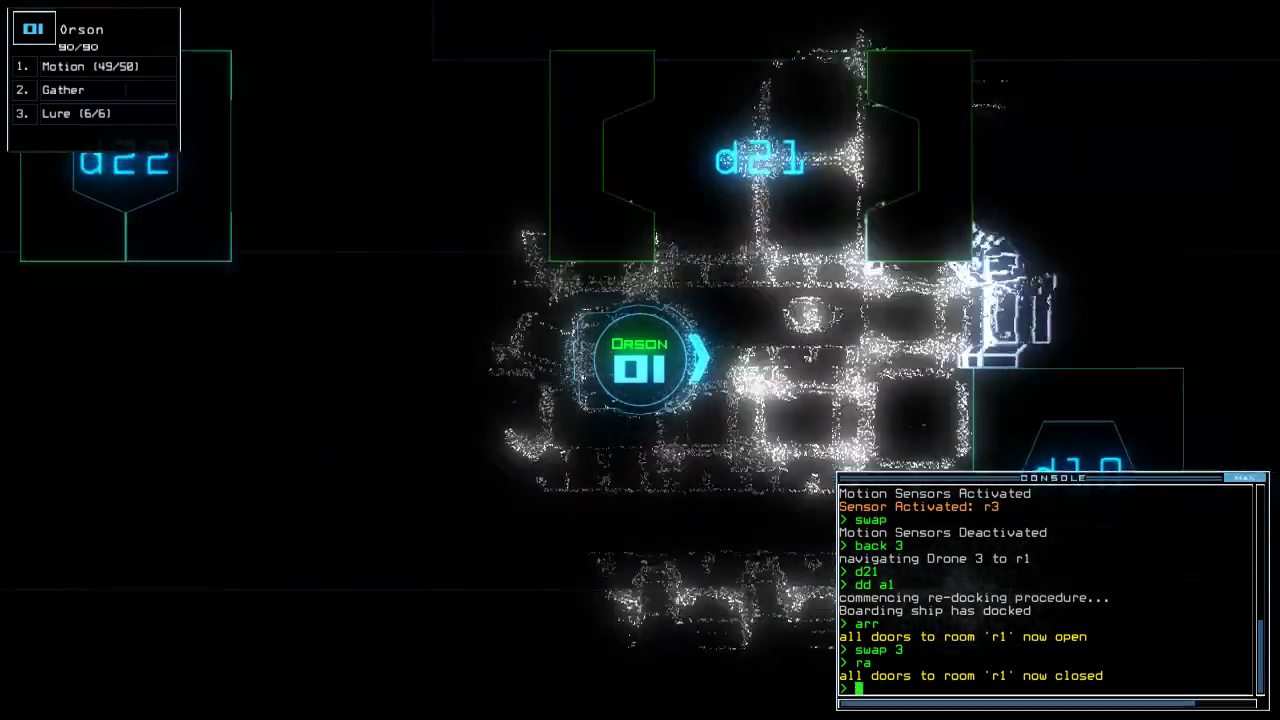
# Run a motion scan and open door d19.
pyautogui.press('space')
pyautogui.write('mo')
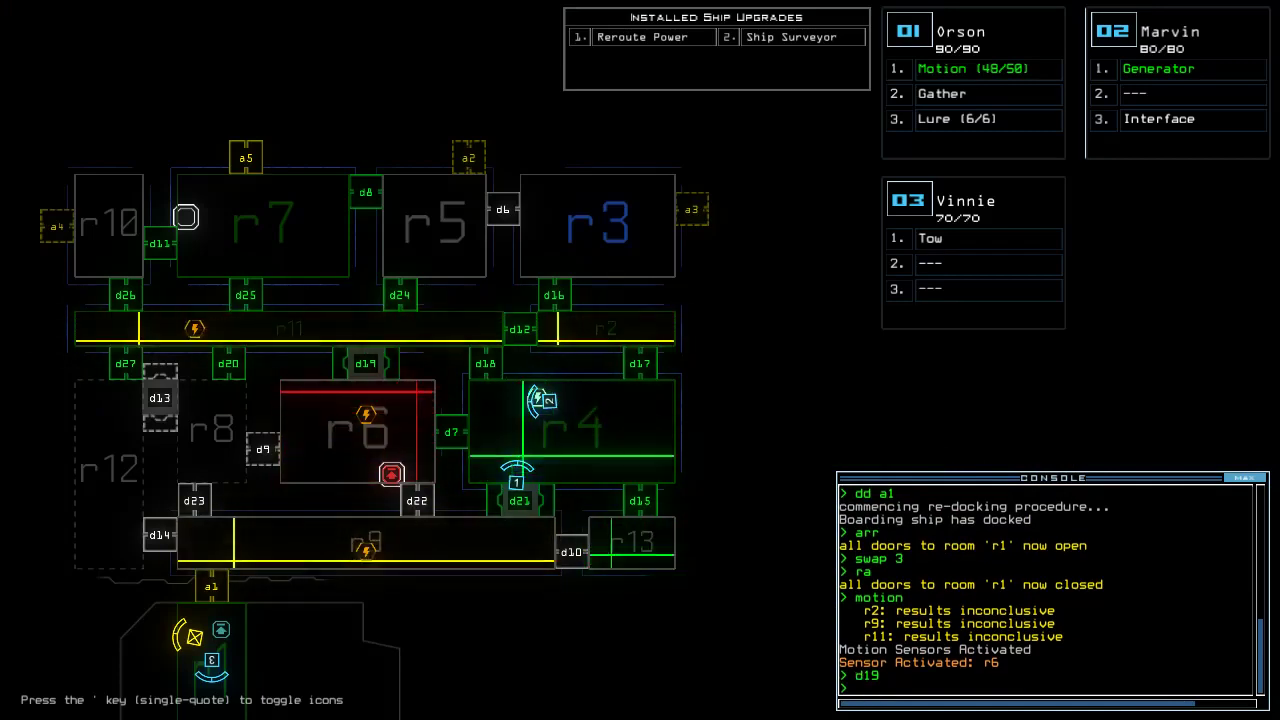
pyautogui.press('space')
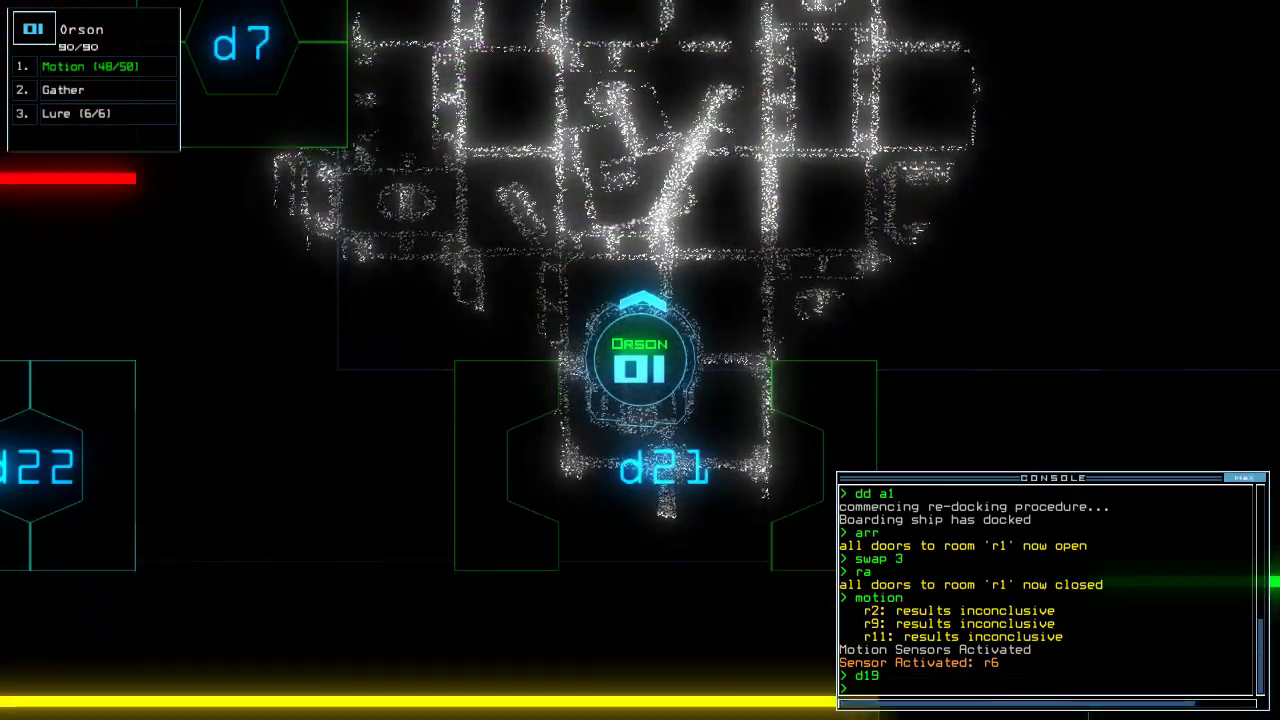
pyautogui.press('Return')
# Turn Marvin's generator off, check mission time, and reactivate it at the generator spot.
pyautogui.press('2')
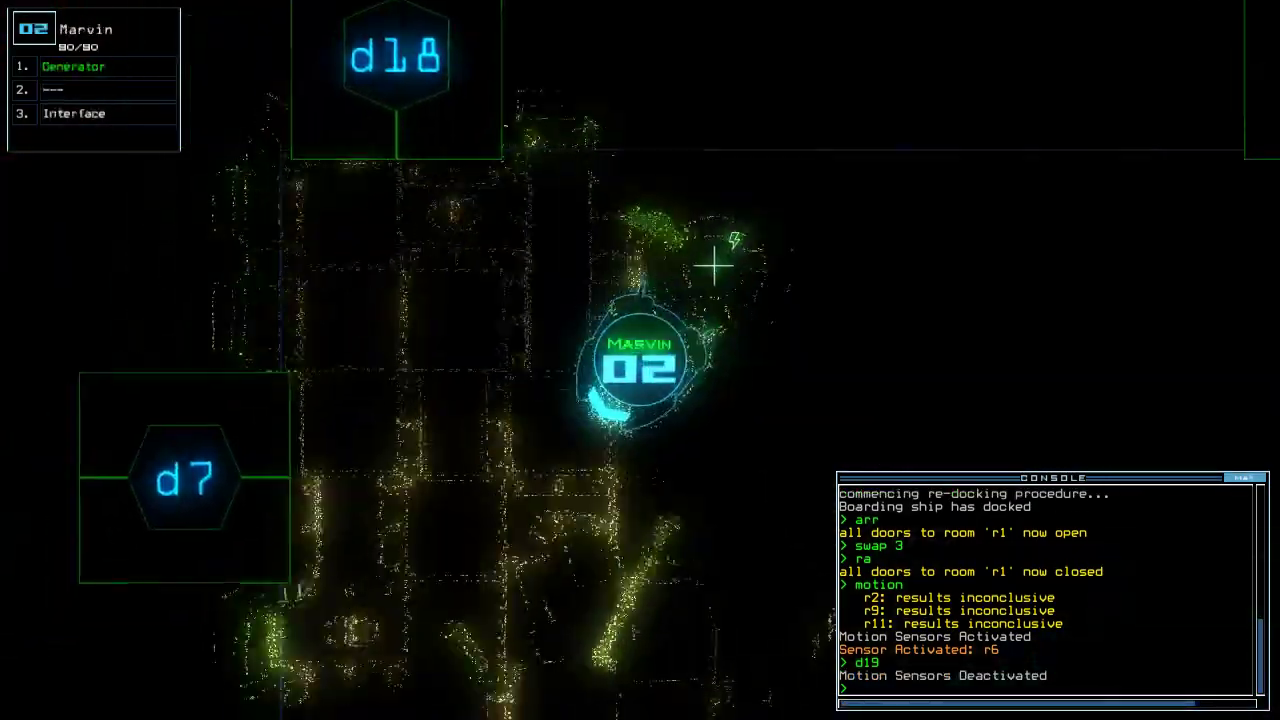
pyautogui.press('1')
pyautogui.press('Up')
pyautogui.write('te')
pyautogui.press('Return')
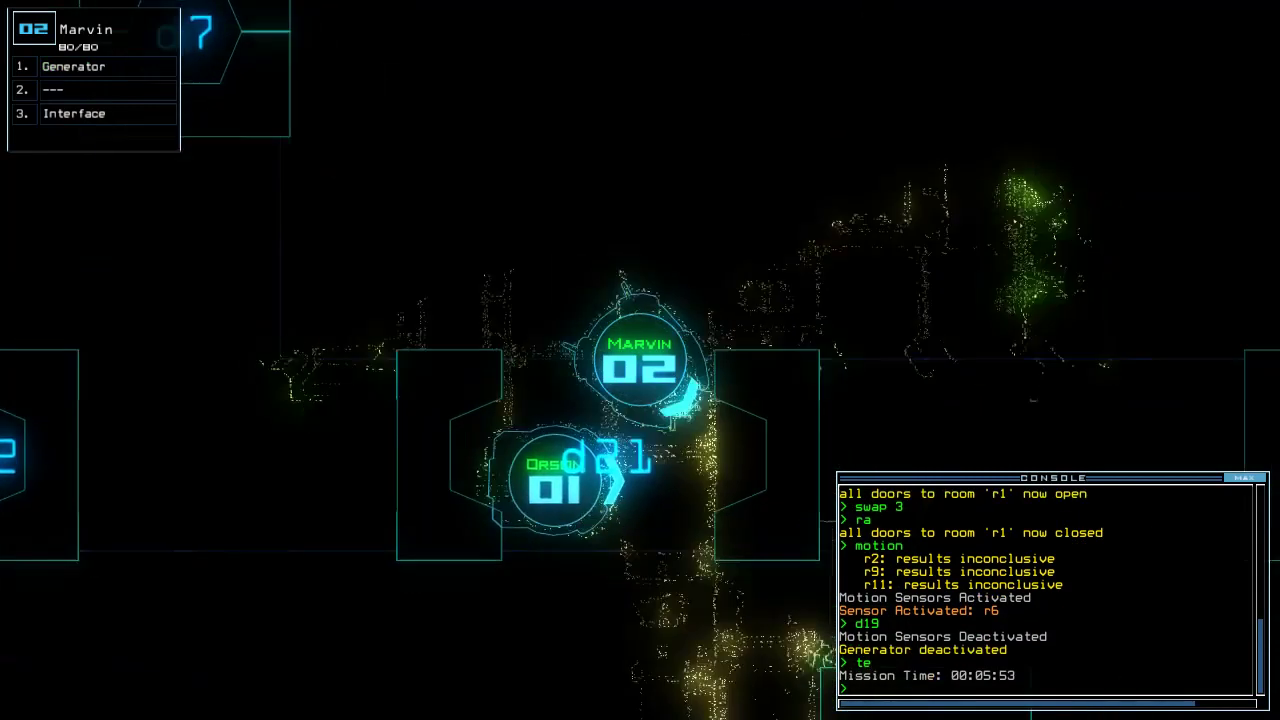
pyautogui.press('space')
pyautogui.write('te')
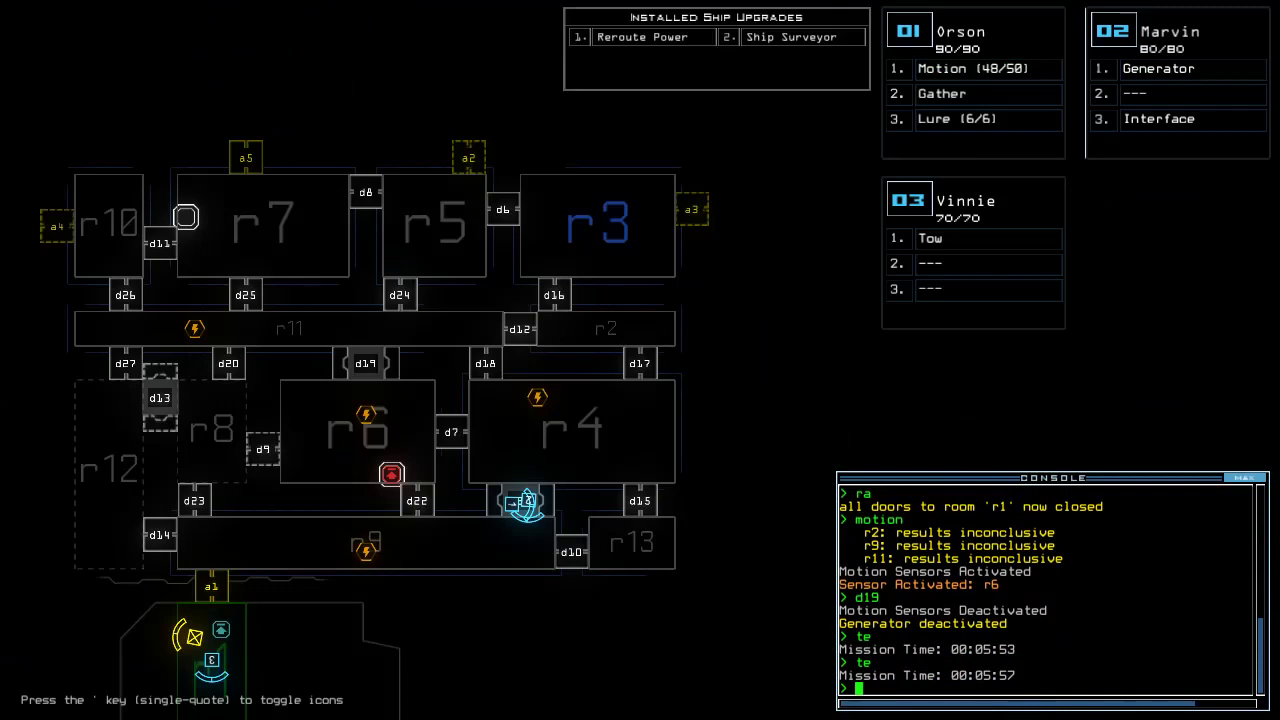
pyautogui.press('space')
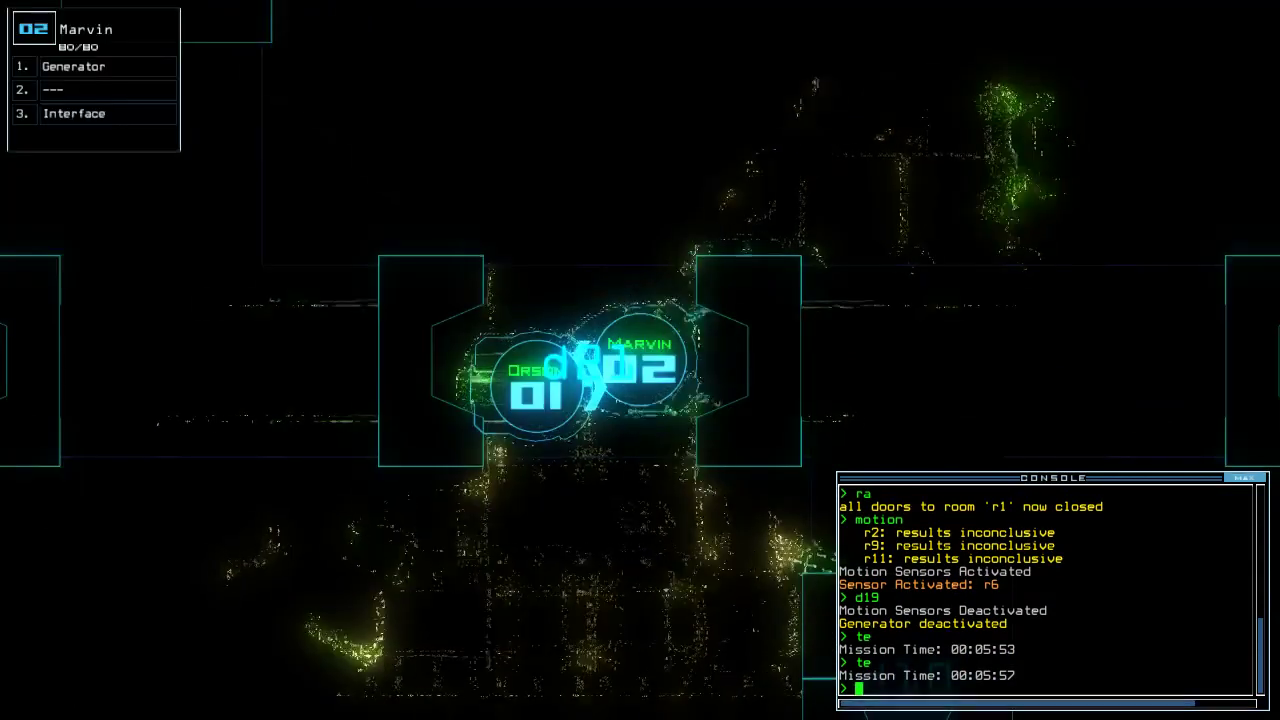
pyautogui.press('Up')
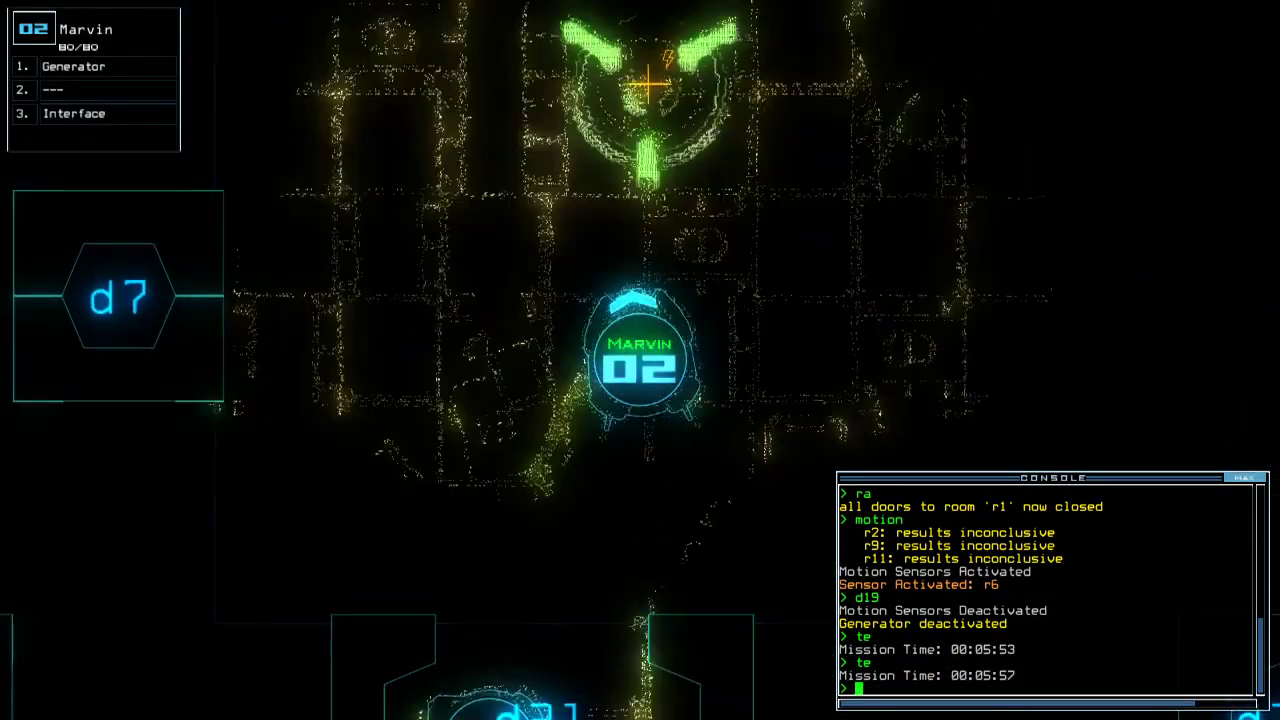
pyautogui.write('g')
pyautogui.press('Return')
# Have Orson drop a lure, go through d7 into r6, and collect scrap and fuel.
pyautogui.press('1')
pyautogui.press('space')
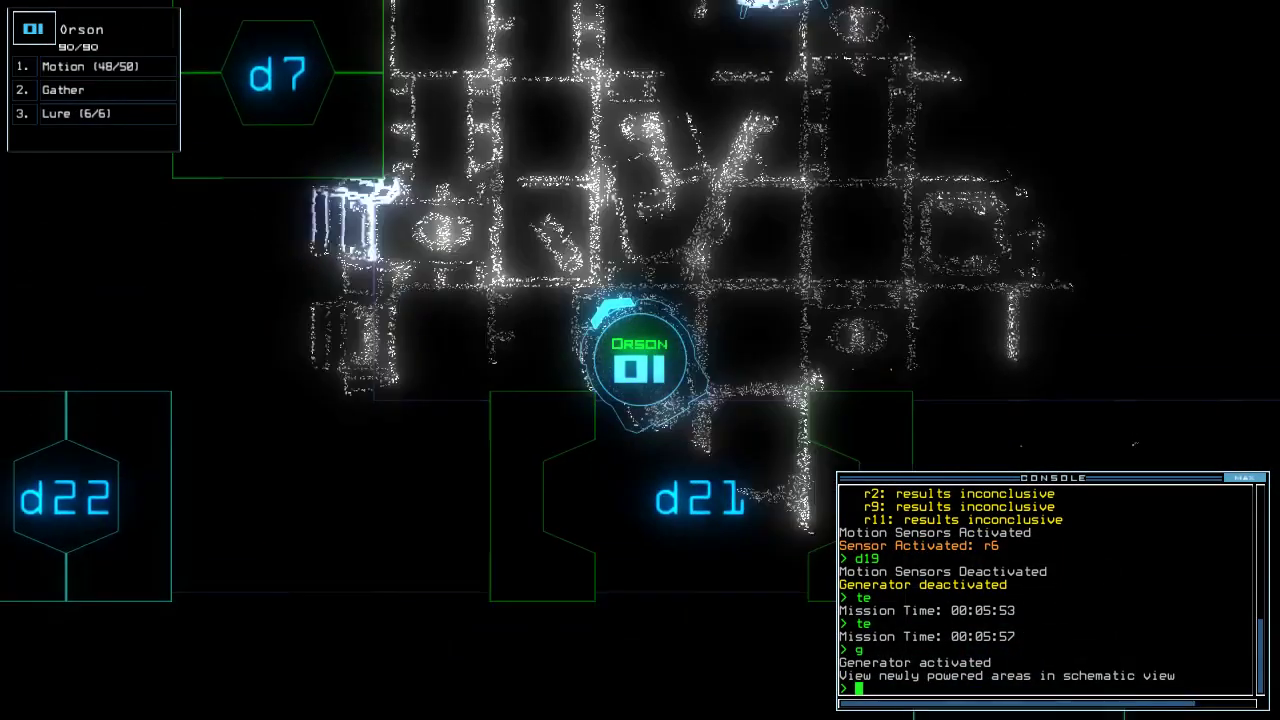
pyautogui.write('m')
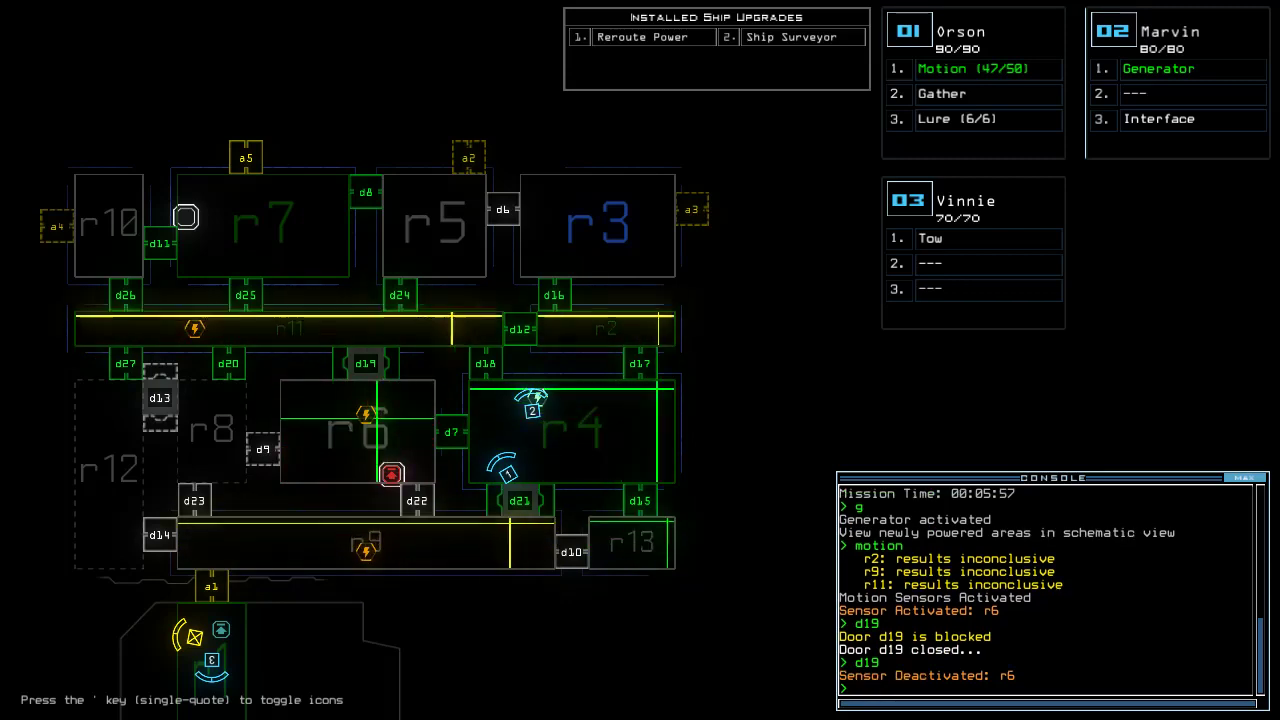
pyautogui.write('1')
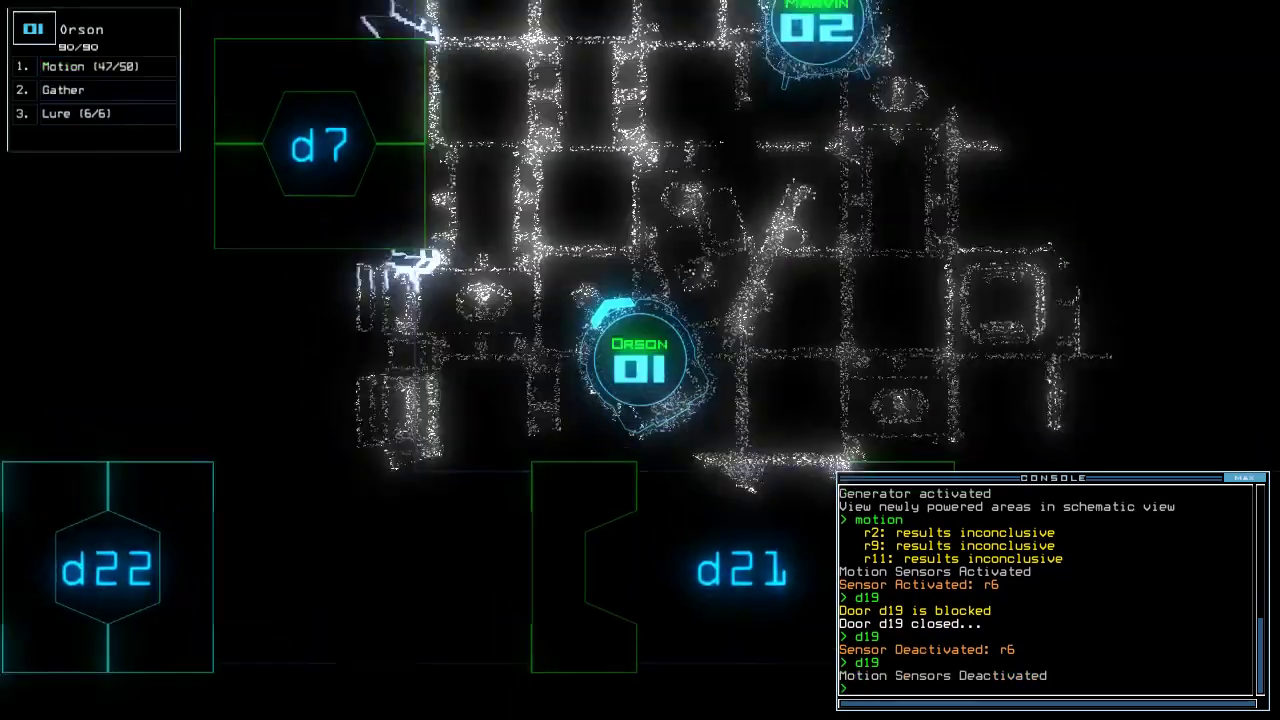
pyautogui.write('l')
pyautogui.press('Return')
pyautogui.write('d7')
pyautogui.press('Return')
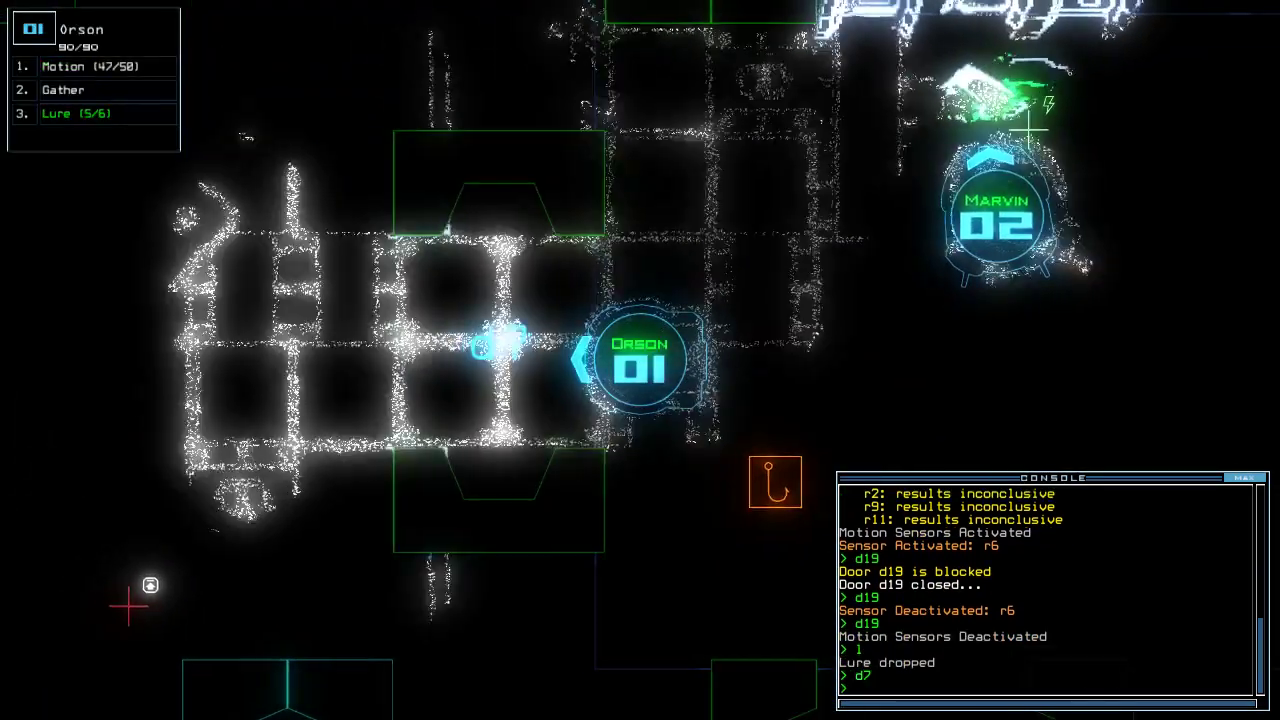
pyautogui.press('Left')
pyautogui.press('Left')
pyautogui.press('Left')
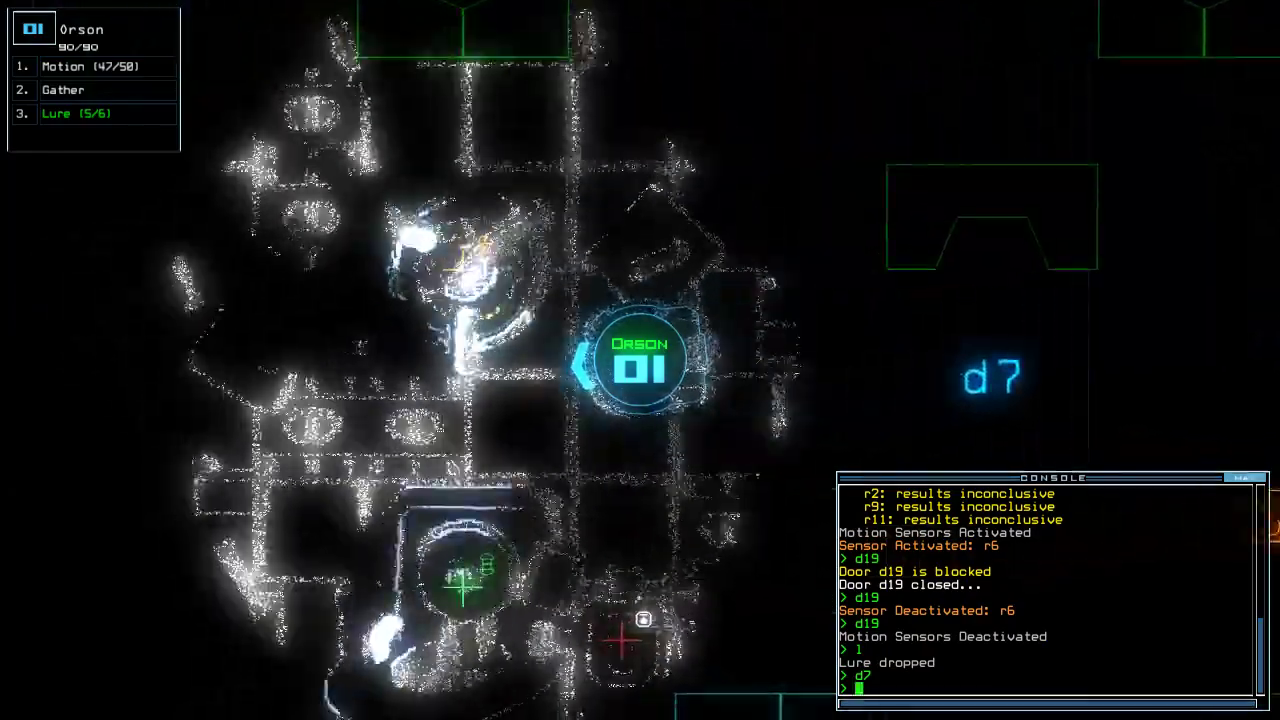
pyautogui.press('Up')
pyautogui.press('Up')
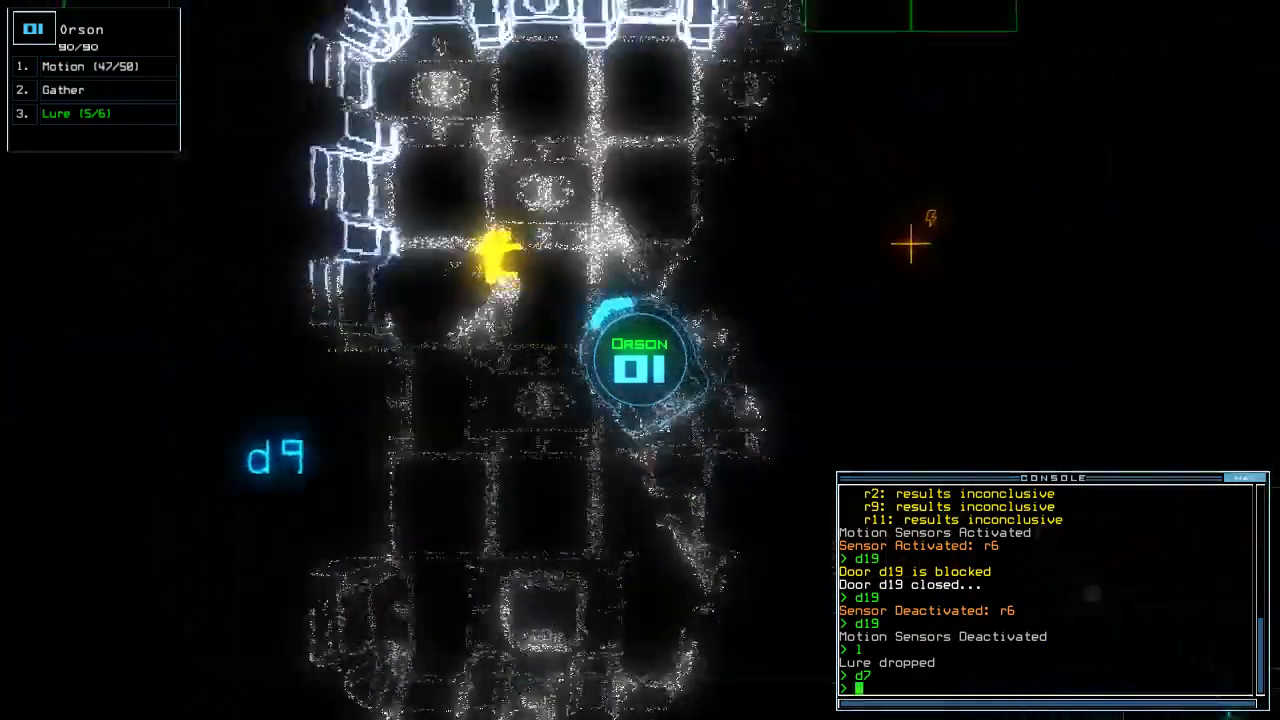
pyautogui.write('g')
pyautogui.press('Return')
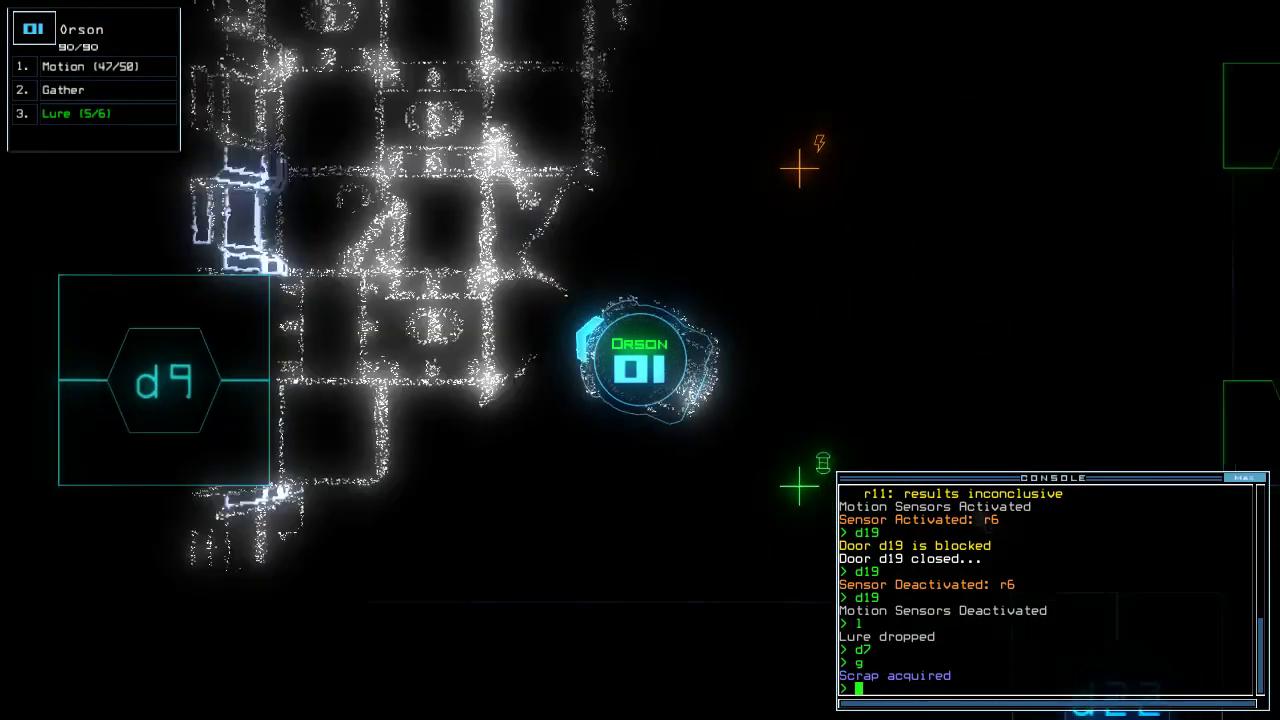
pyautogui.write('g')
pyautogui.press('Return')
pyautogui.press('space')
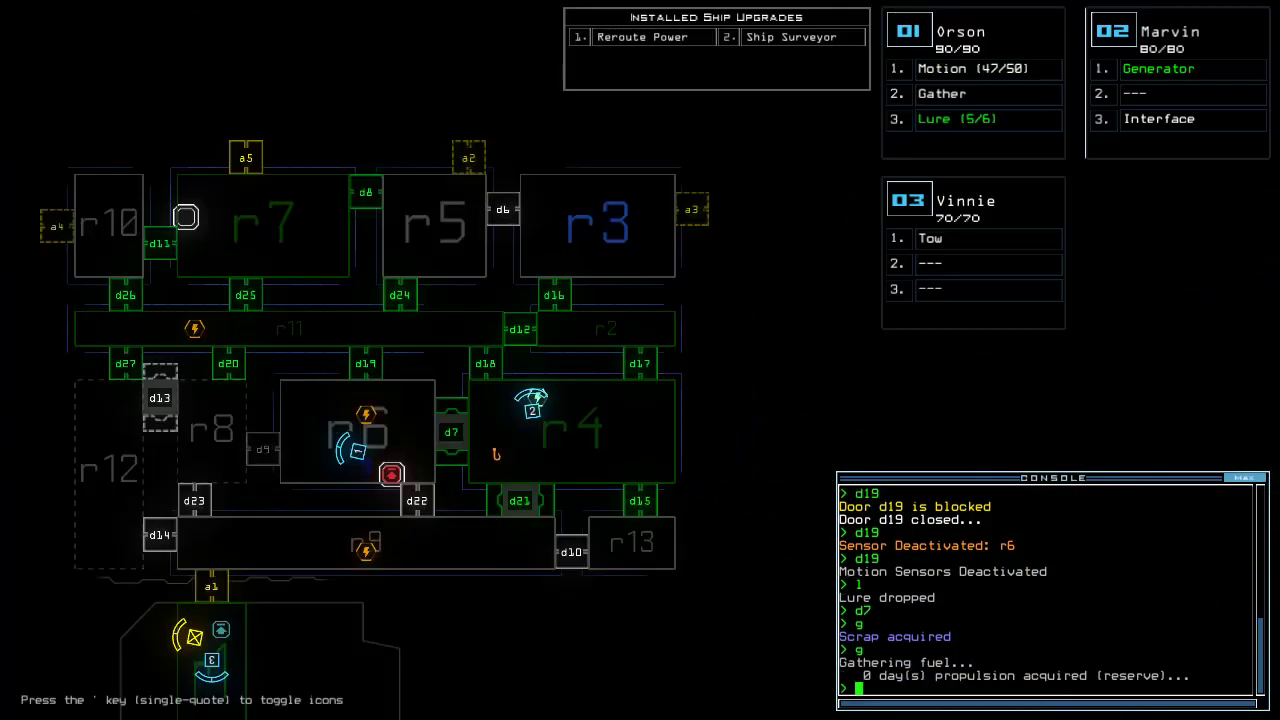
pyautogui.write('mo')
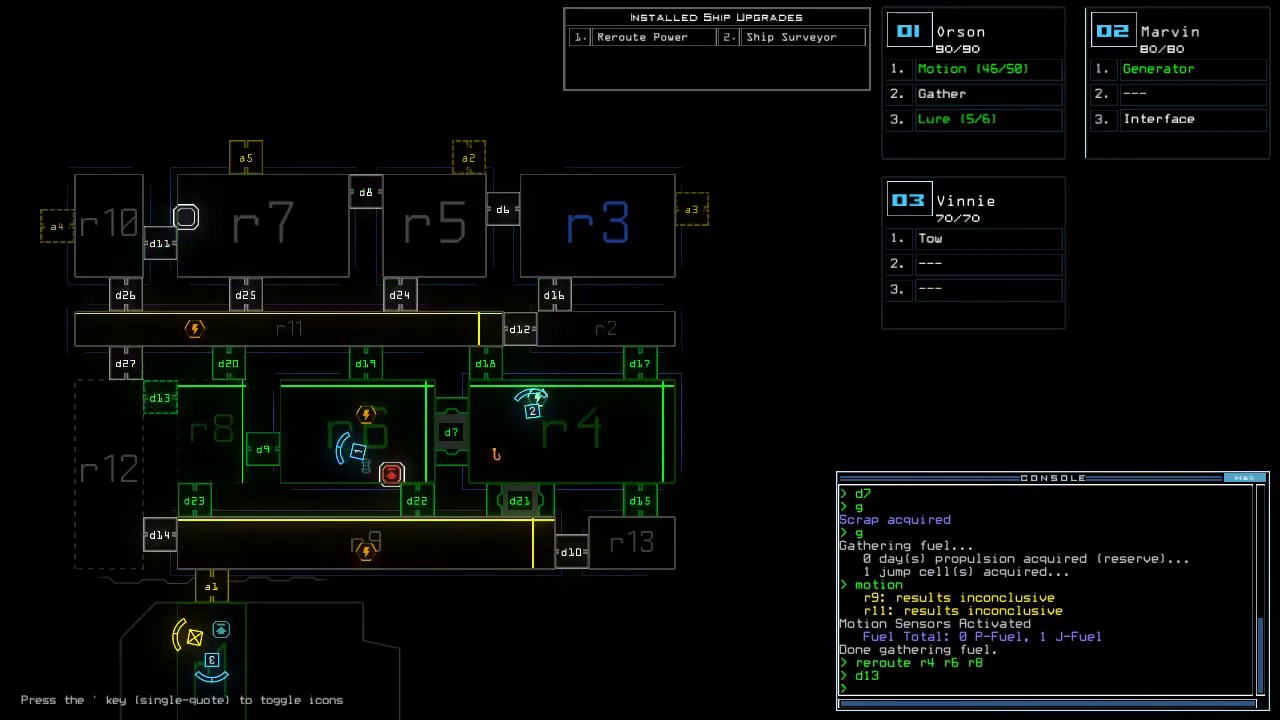
# Have Orson drop a lure, open door d9, collect scrap and close the doors.
pyautogui.press('space')
pyautogui.write('l')
pyautogui.press('Return')
pyautogui.write('d')
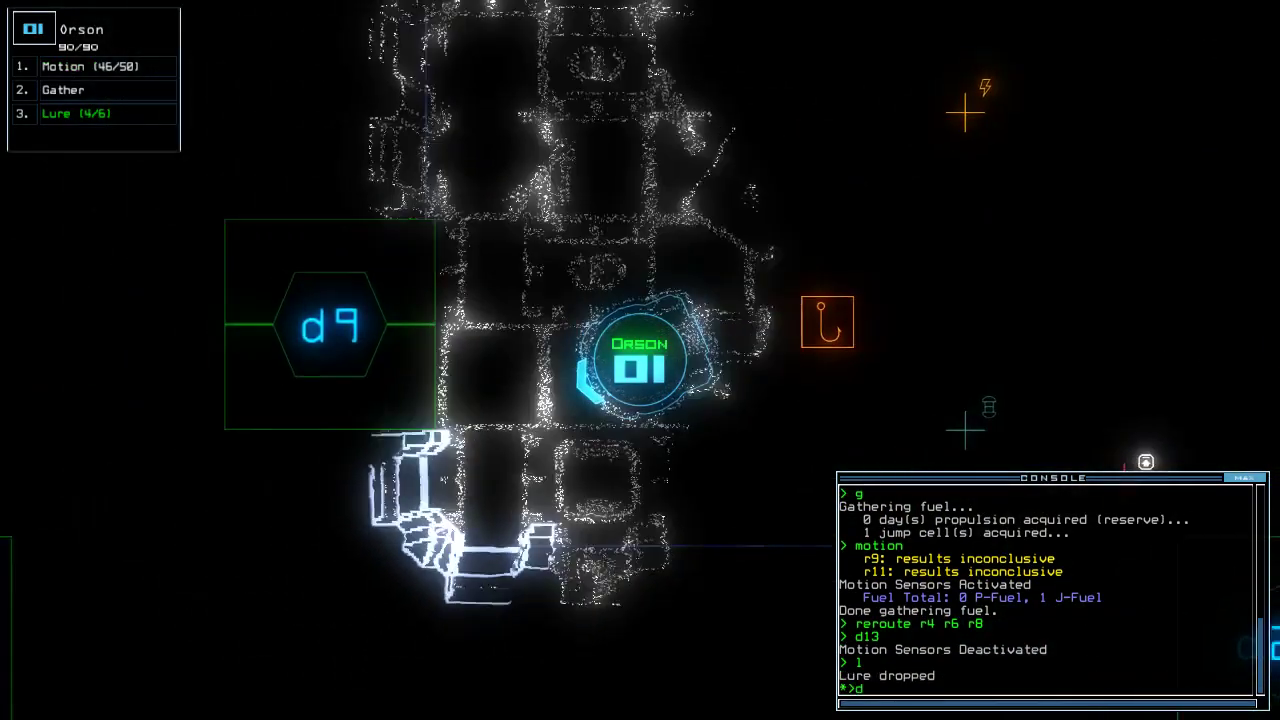
pyautogui.write('9')
pyautogui.press('Return')
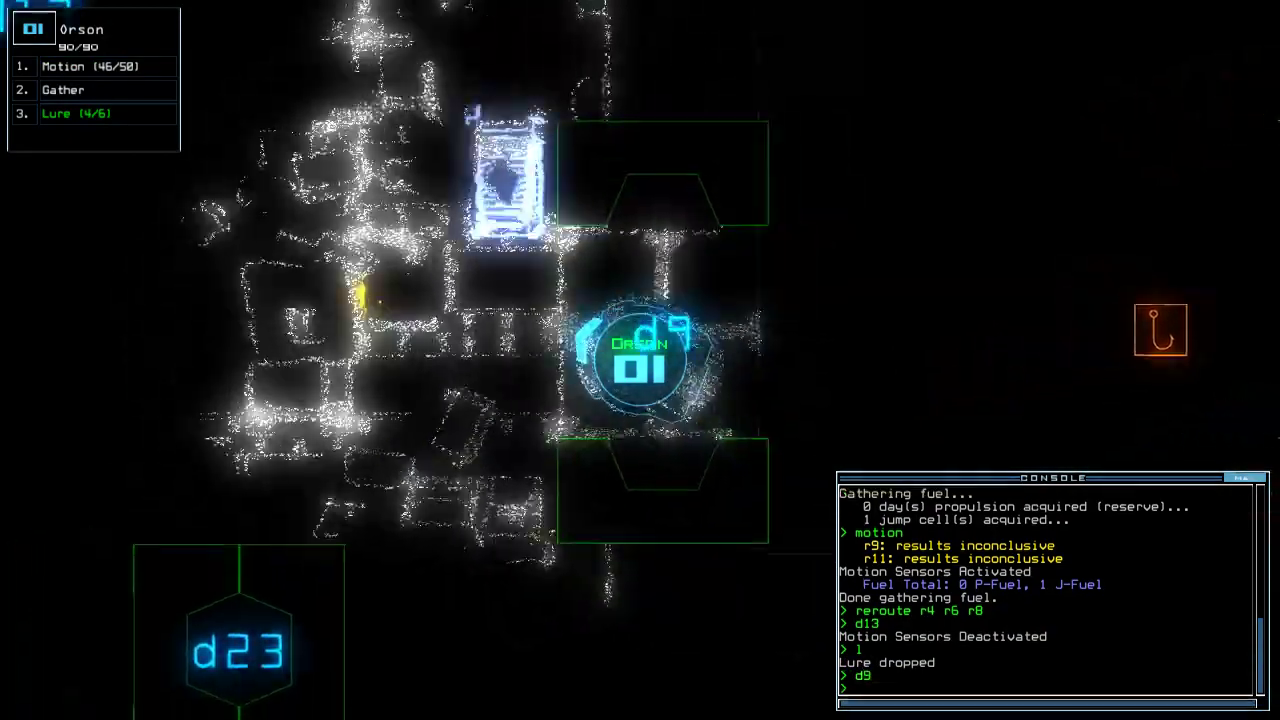
pyautogui.write('g')
pyautogui.press('Return')
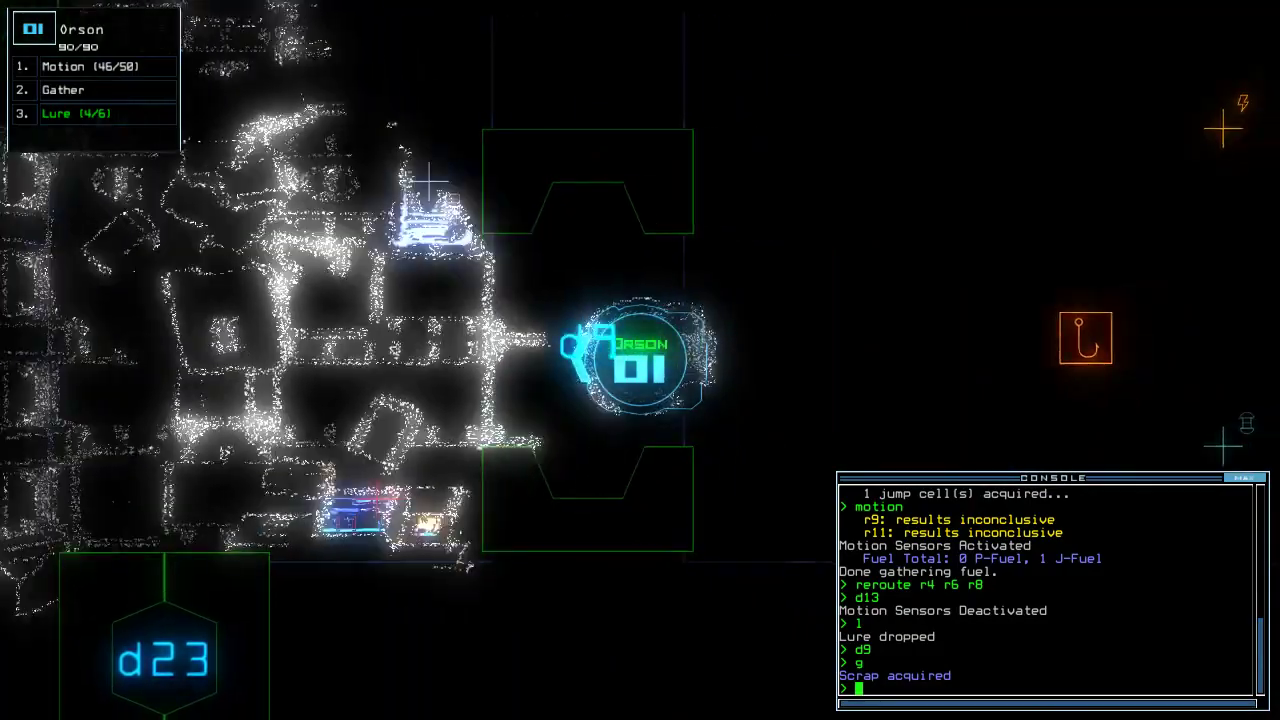
pyautogui.write('cccc')
pyautogui.press('Return')
pyautogui.write('pickup')
# Pick up the dropped lure and head drone 1 toward door d13.
pyautogui.press('Return')
pyautogui.press('space')
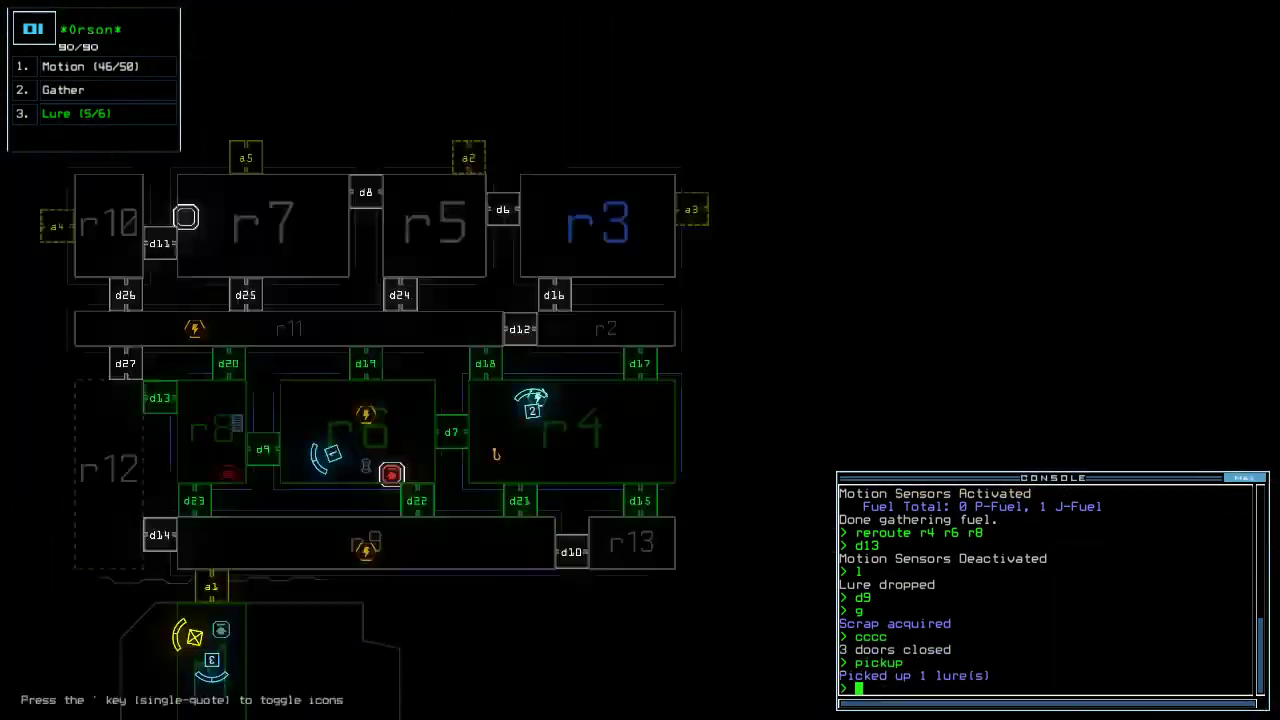
pyautogui.press('space')
pyautogui.press('Left')
pyautogui.press('space')
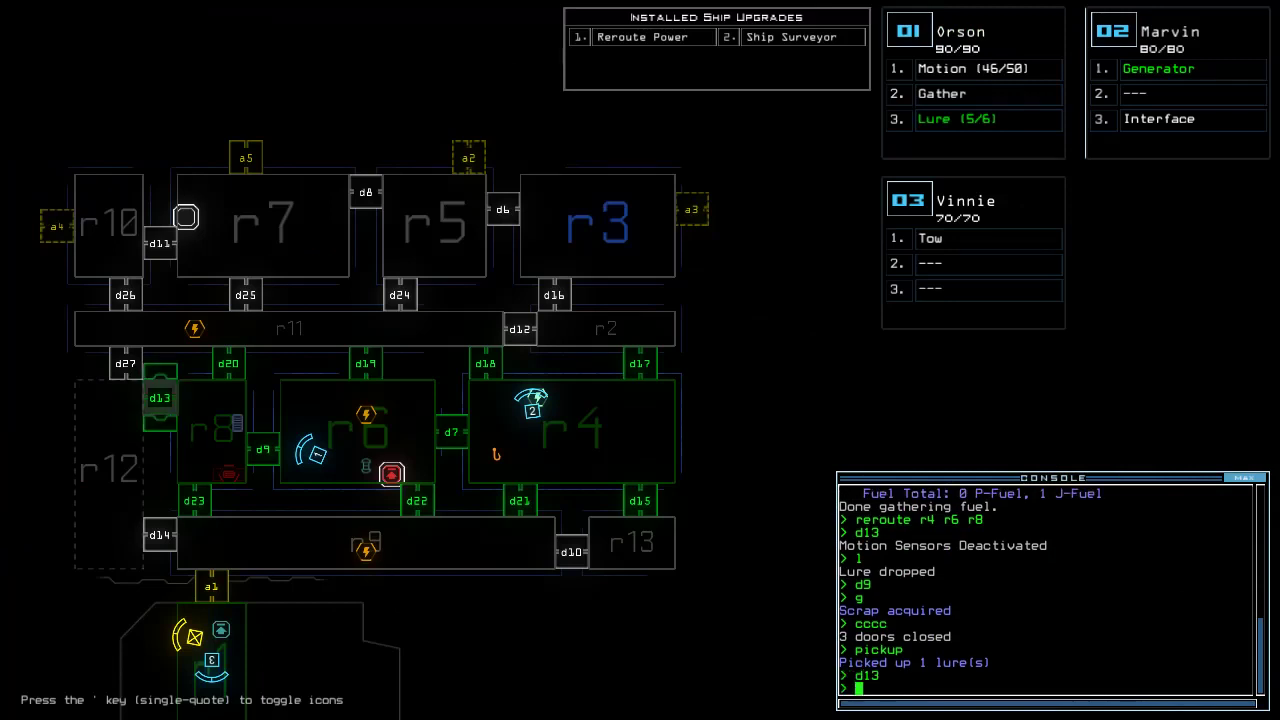
# Follow drone 1 and scan nearby rooms for motion, flagging r8.
pyautogui.press('space')
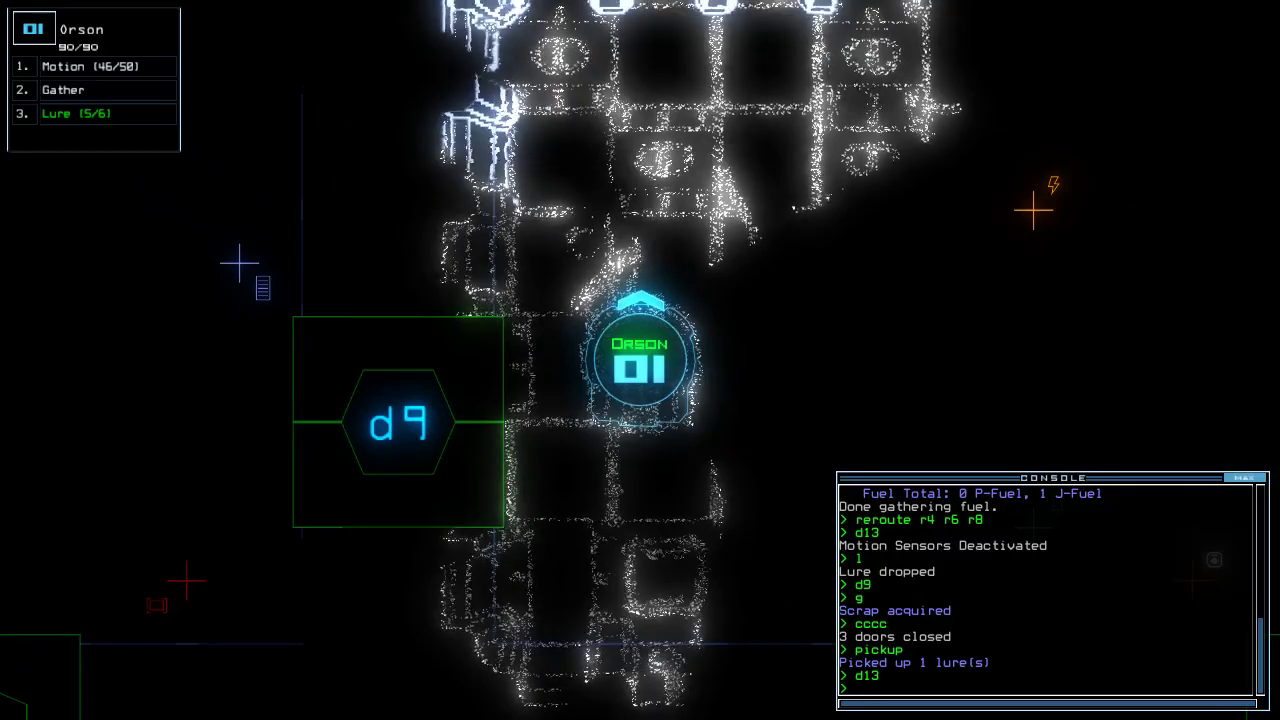
pyautogui.write('motion')
pyautogui.press('Return')
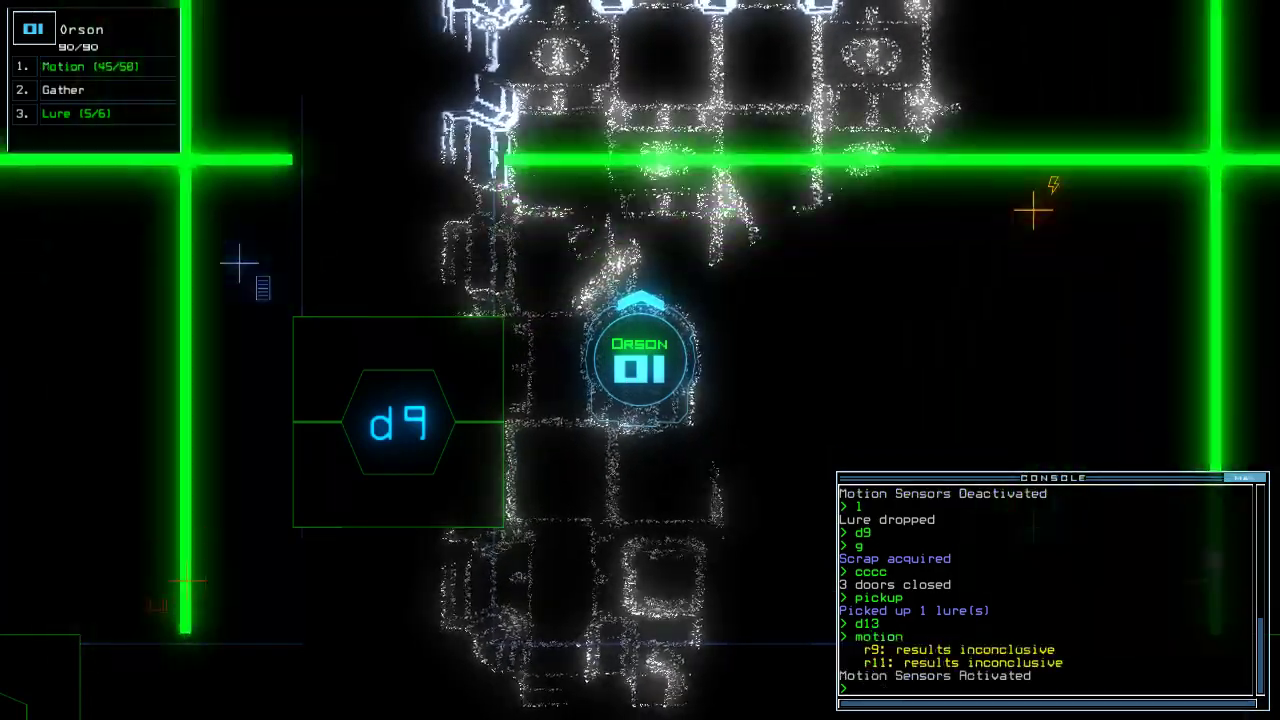
pyautogui.press('space')
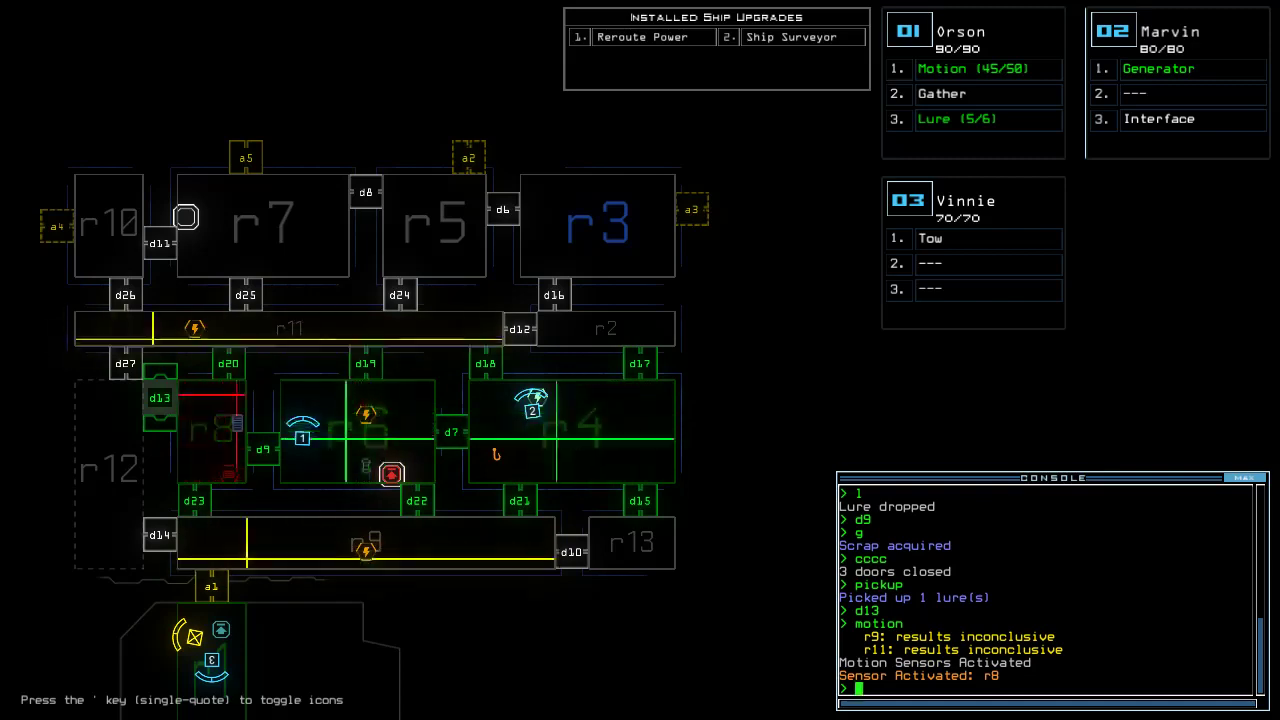
pyautogui.write('d131')
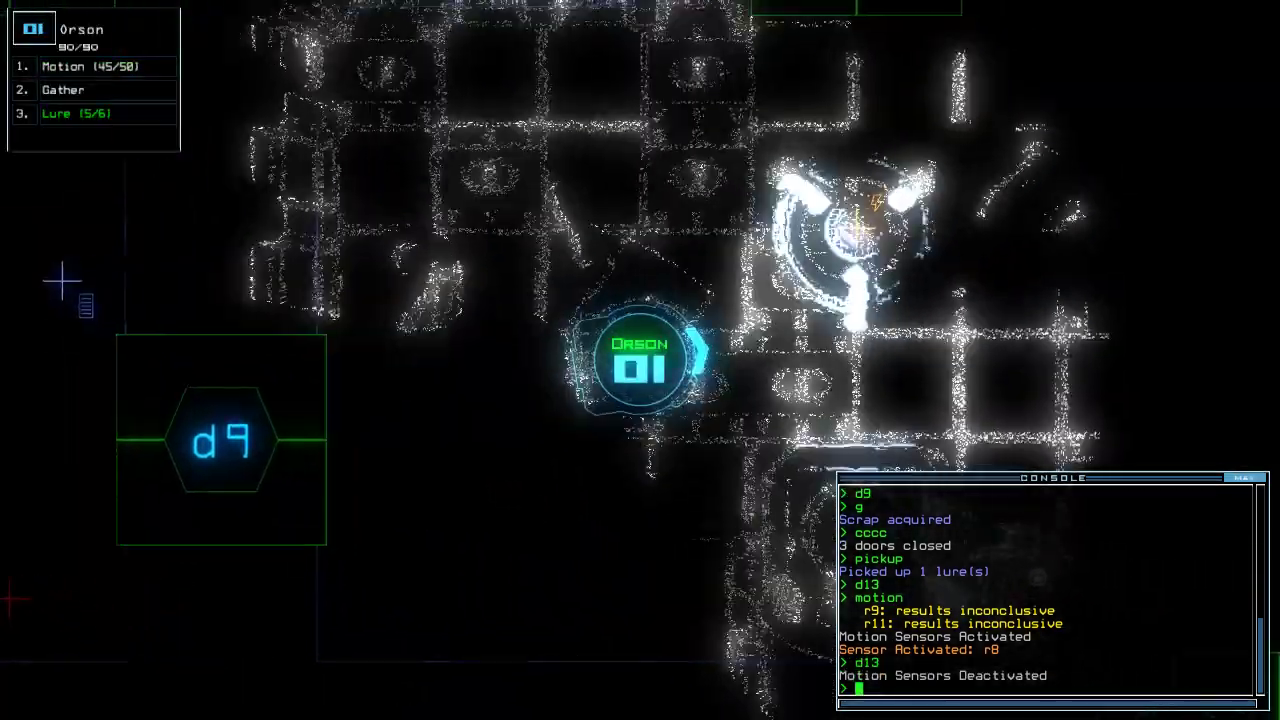
pyautogui.write('d7')
# Send drone 1 to d7 for its lure, close the doors, then go to d21.
pyautogui.press('Return')
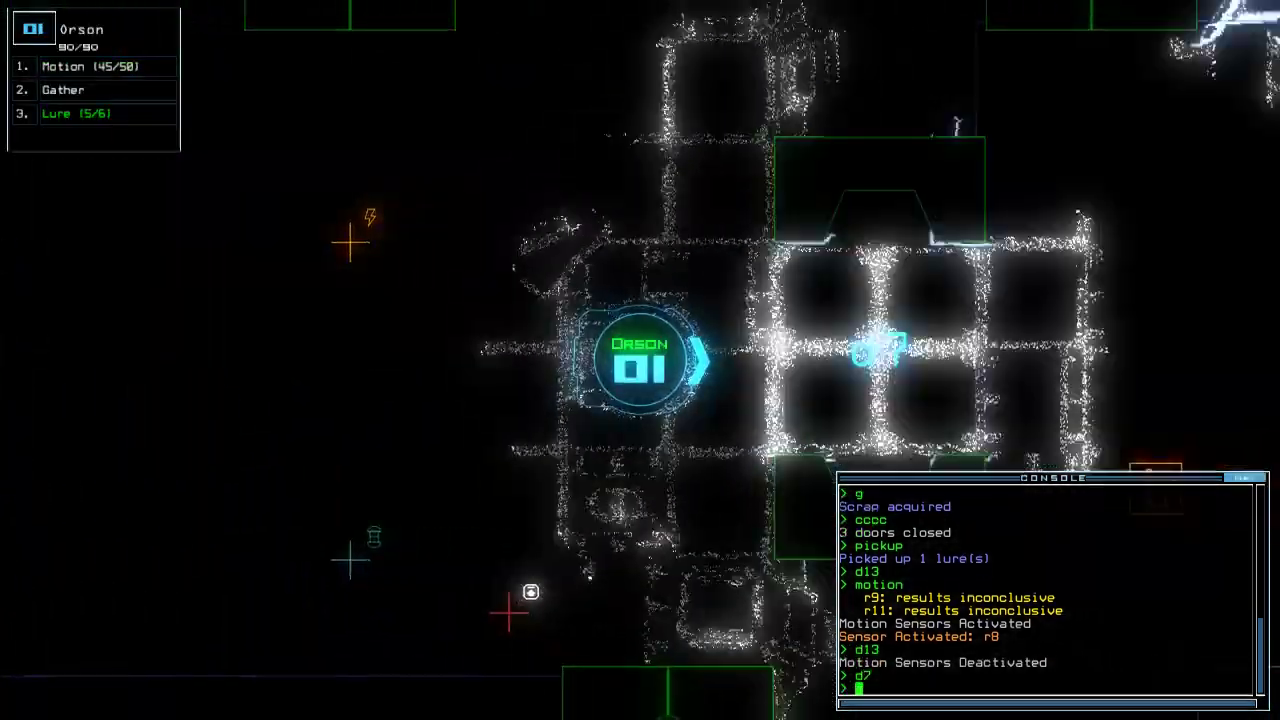
pyautogui.write('pickup')
pyautogui.press('Return')
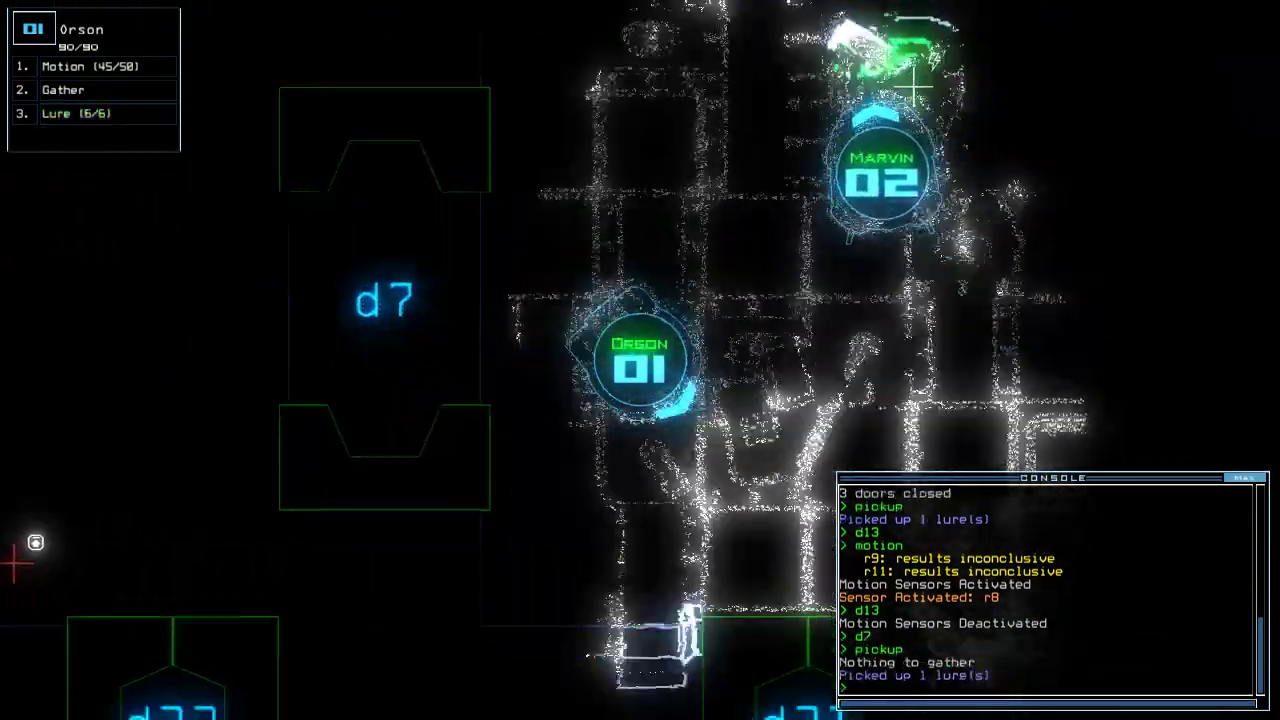
pyautogui.write('cccc')
pyautogui.press('Return')
pyautogui.write('d21')
pyautogui.press('Return')
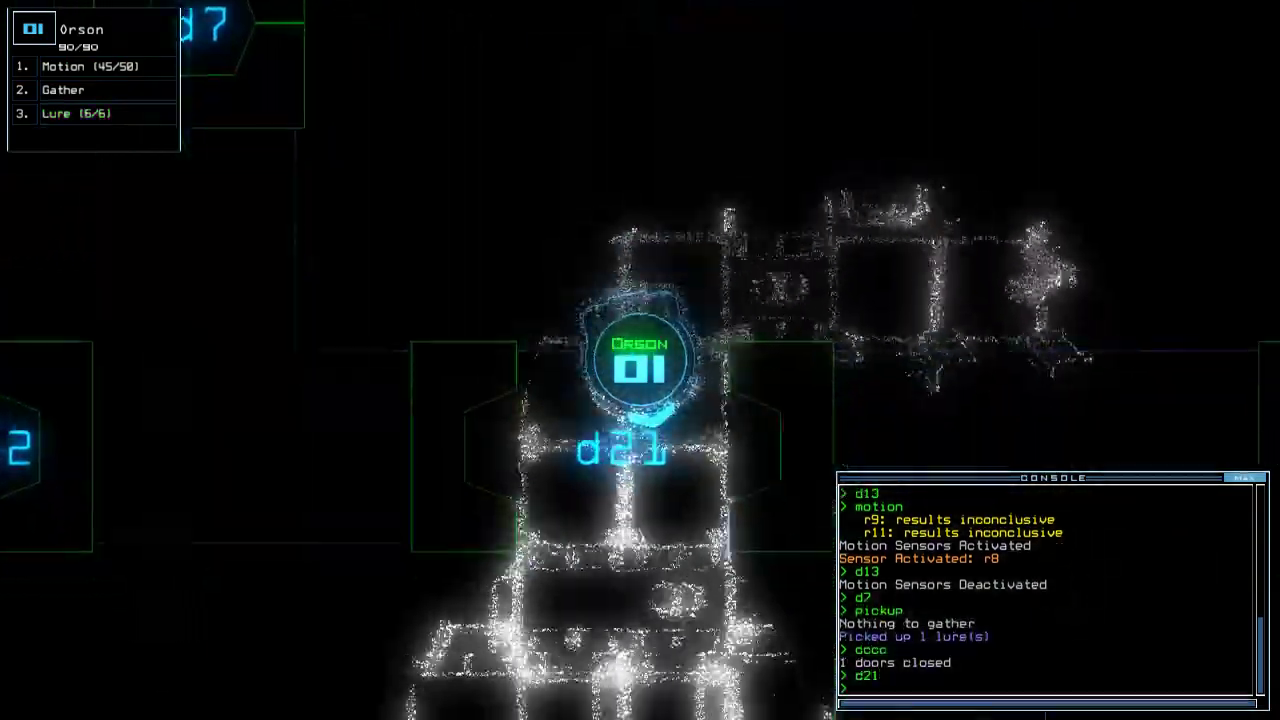
pyautogui.write('navigate 2')
# Bring drone 2 to drone 1 in r9, activate its generator and close the door.
pyautogui.press('Return')
pyautogui.press('Left')
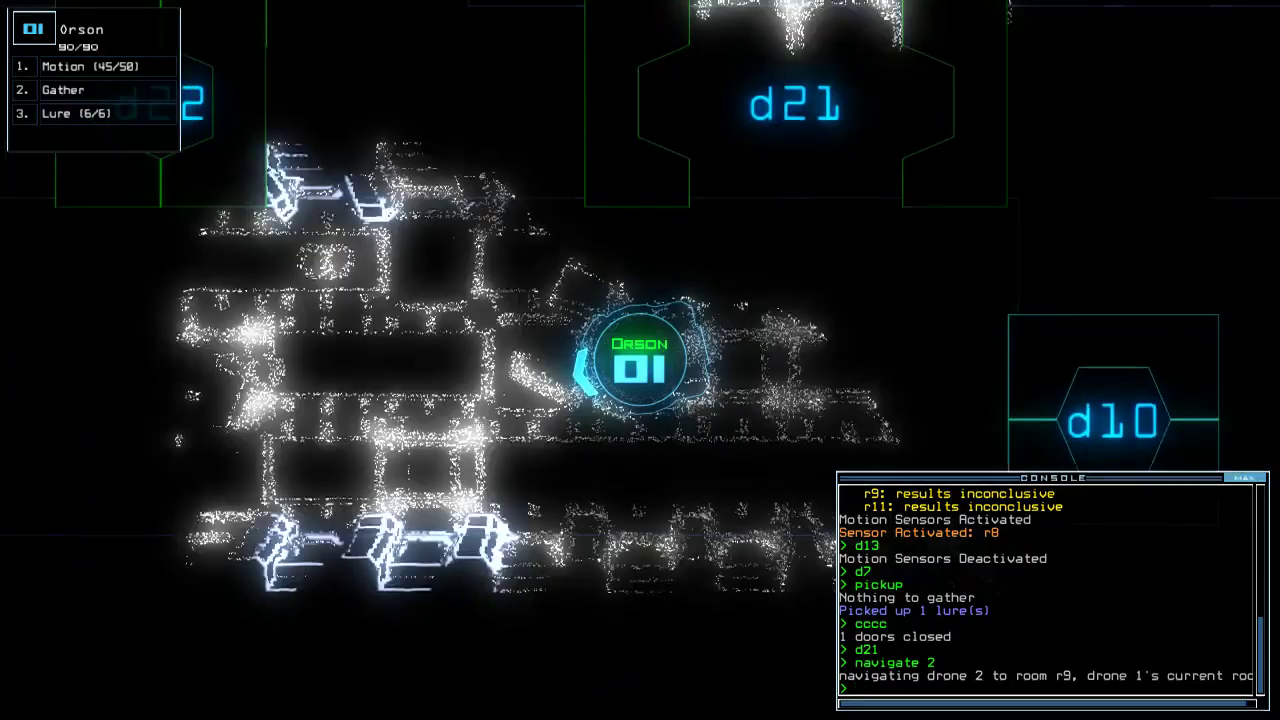
pyautogui.press('Left')
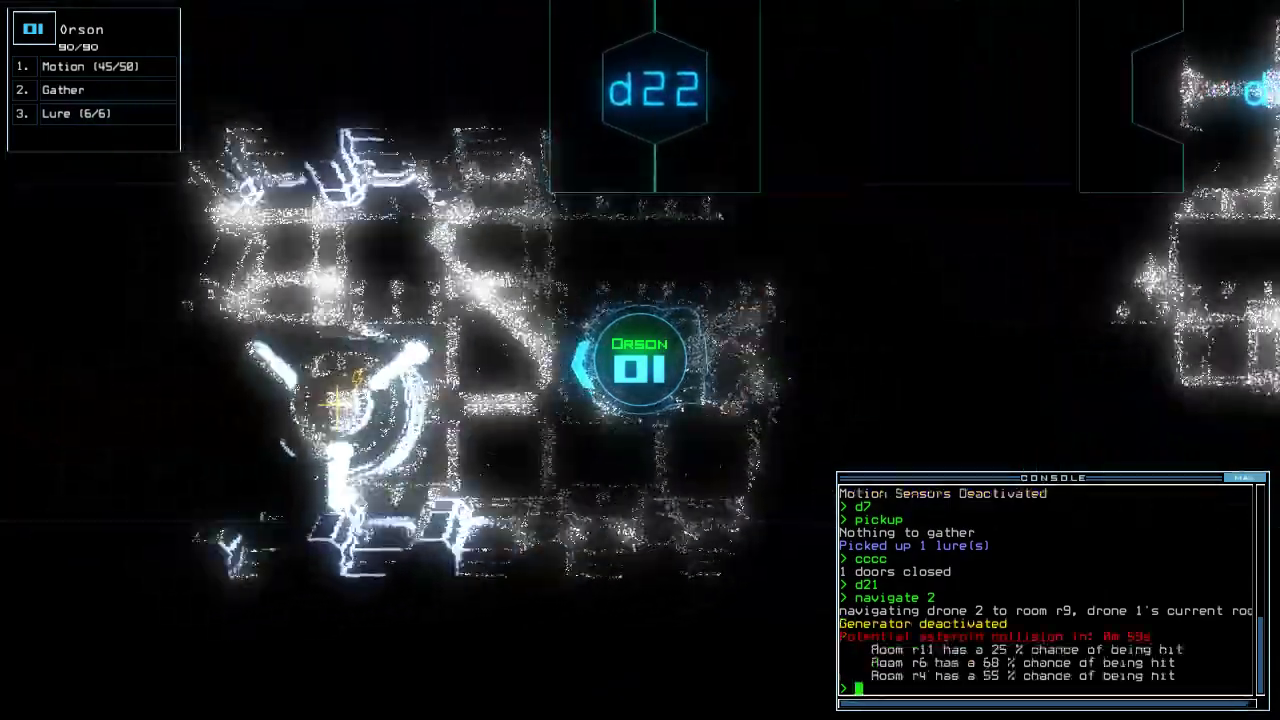
pyautogui.write('generator 2')
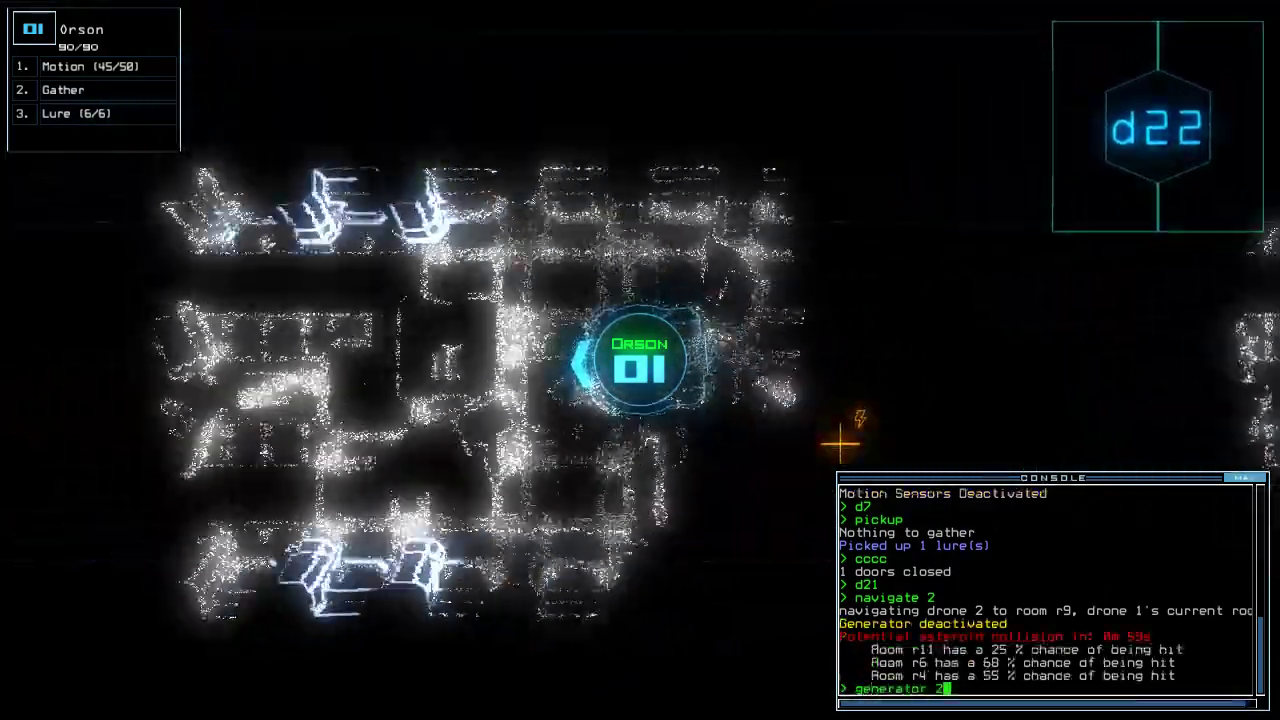
pyautogui.press('Return')
pyautogui.press('space')
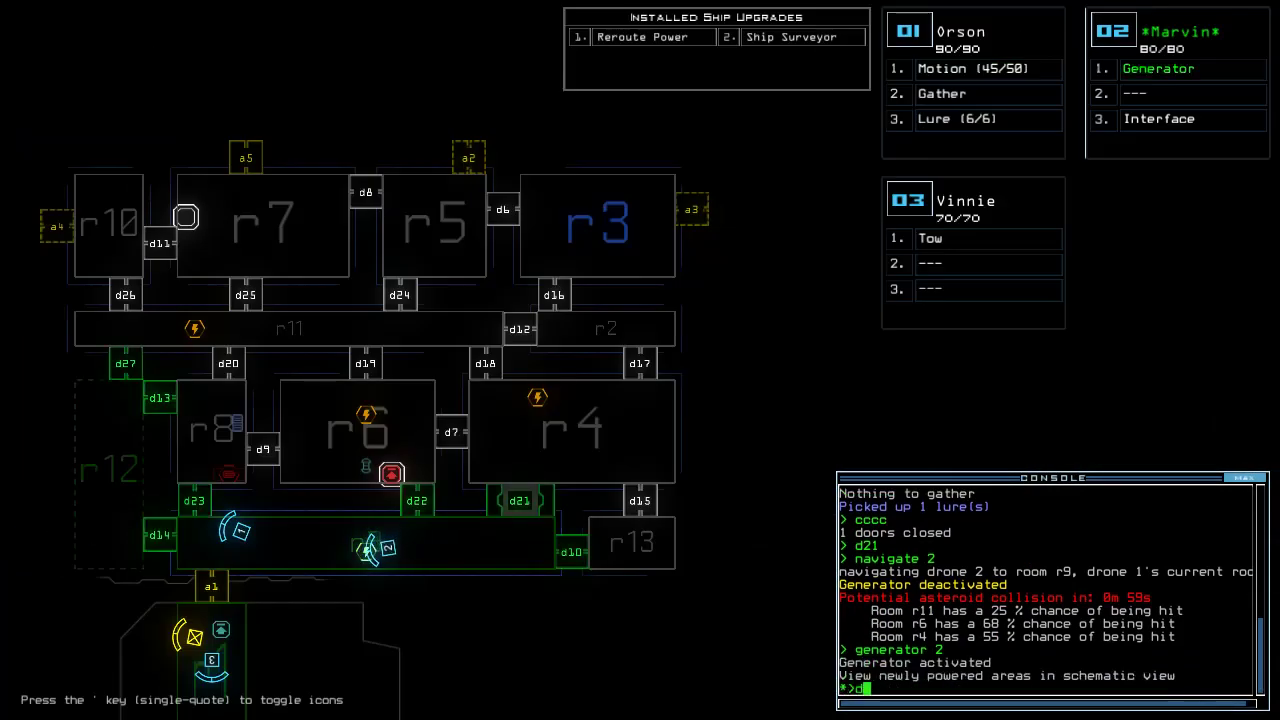
pyautogui.write('cccc')
pyautogui.press('Return')
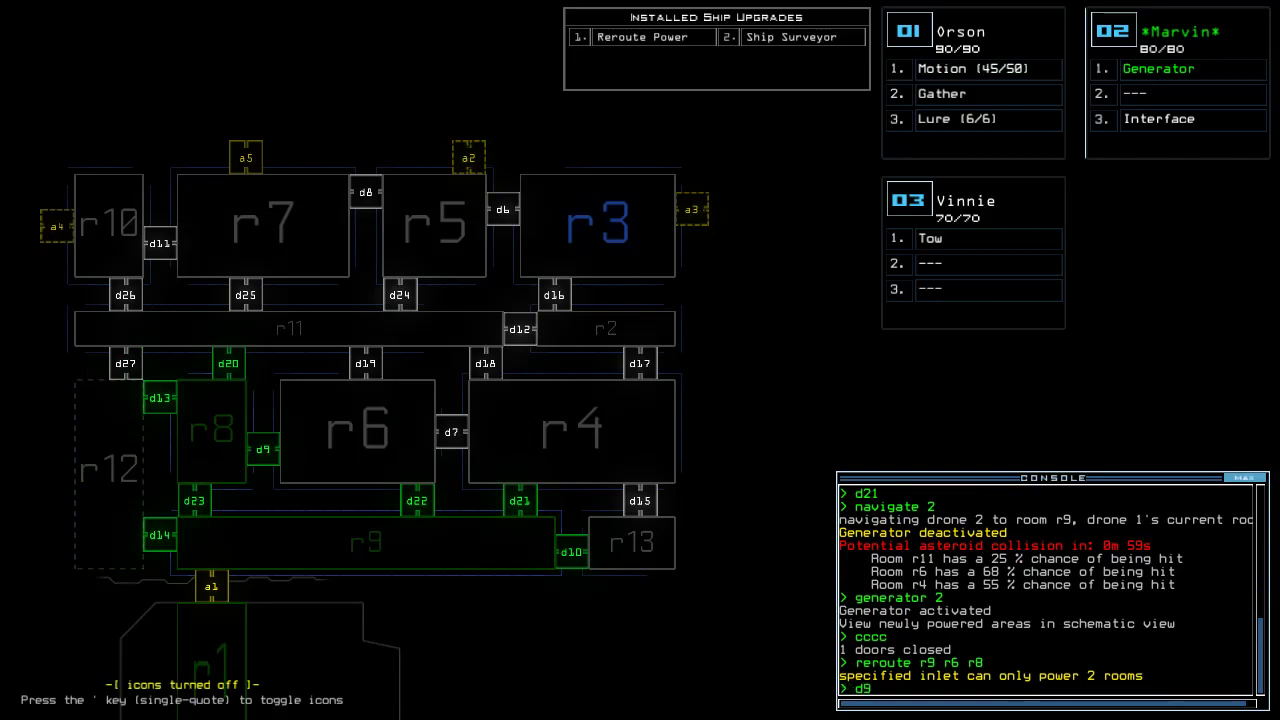
pyautogui.write('1l')
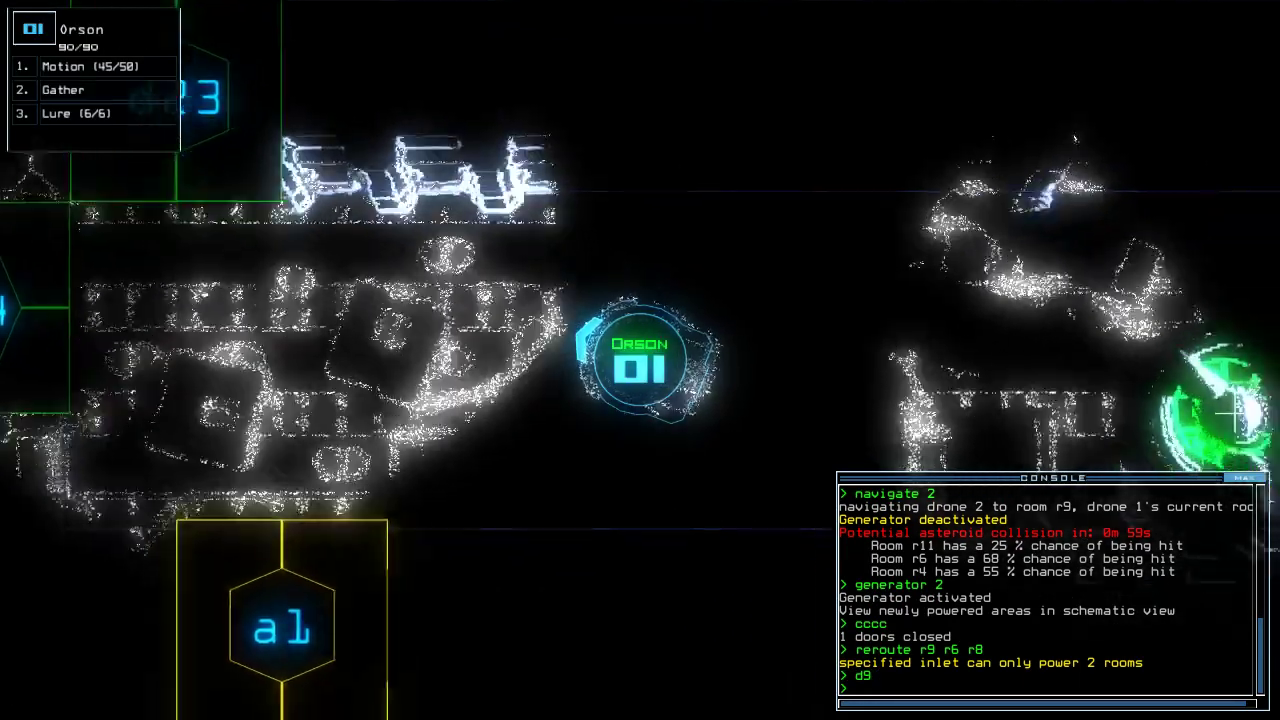
# Drop a lure, send drone 1 to door d14, bring drone 2 back, and gather scrap.
pyautogui.press('Return')
pyautogui.write('d14')
pyautogui.press('Return')
pyautogui.write('l')
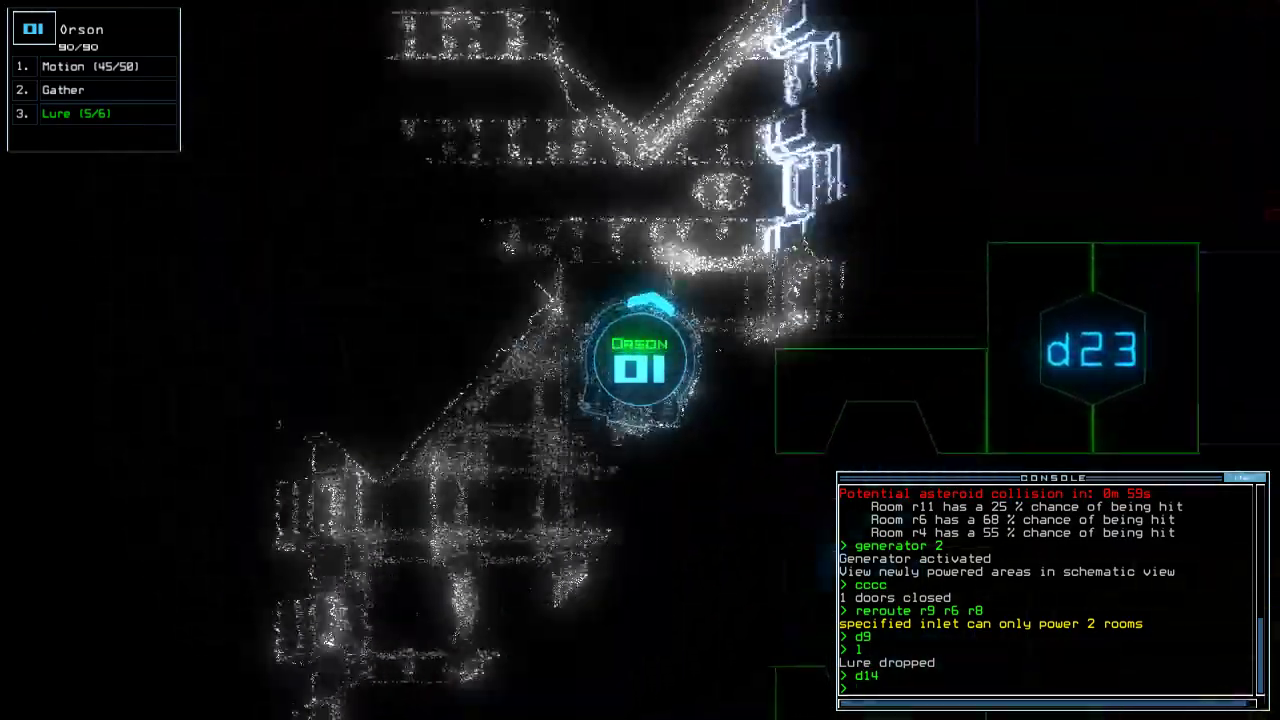
pyautogui.write('arr')
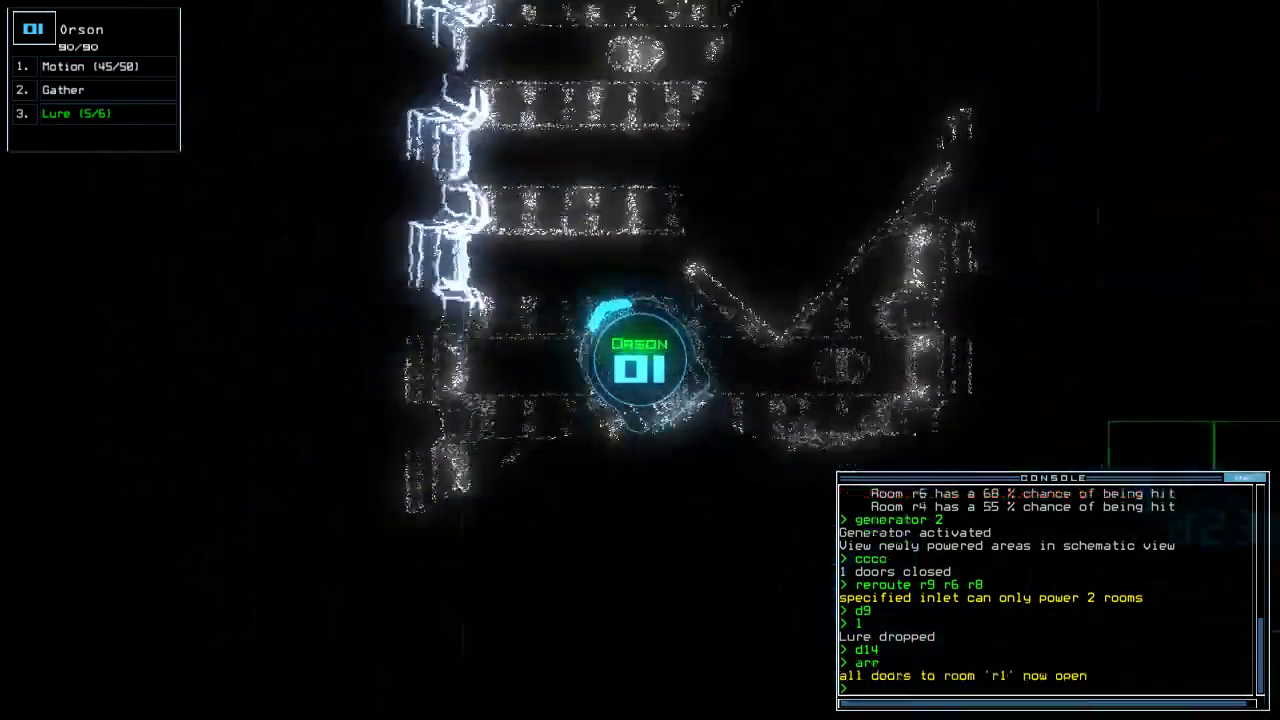
pyautogui.write('back 2')
pyautogui.press('Return')
pyautogui.write('g')
pyautogui.press('Return')
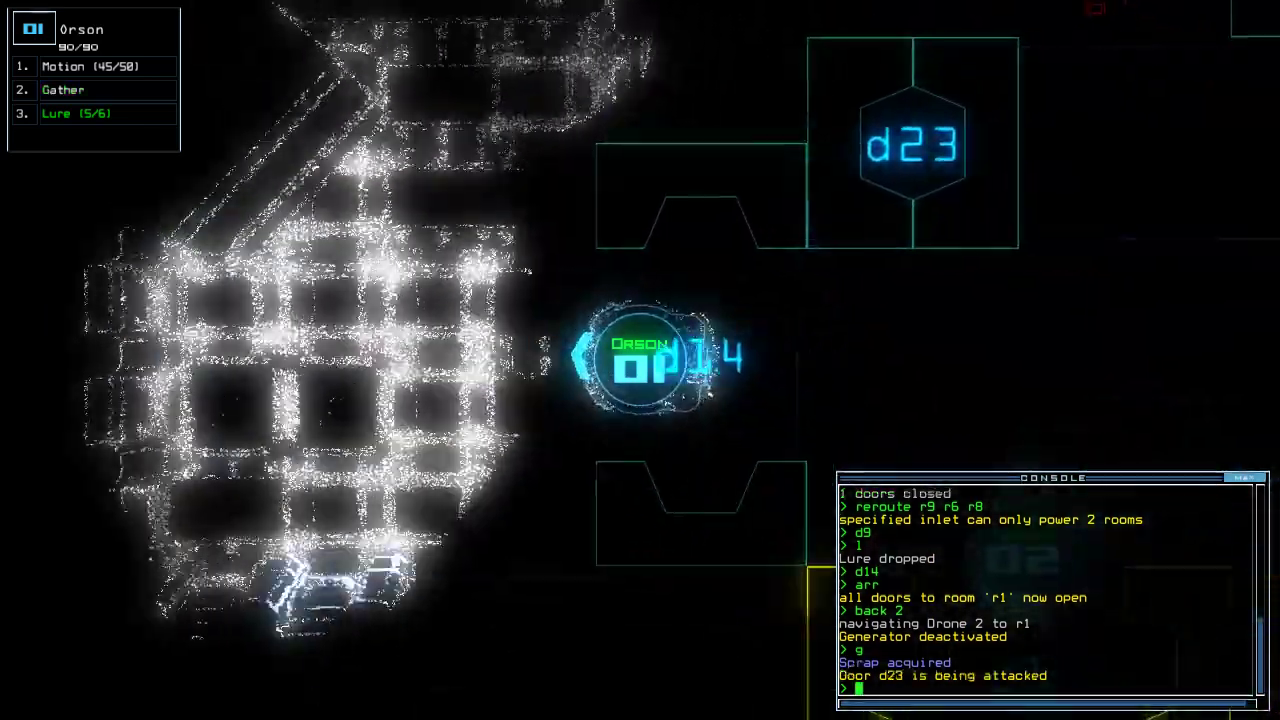
pyautogui.write('pickup')
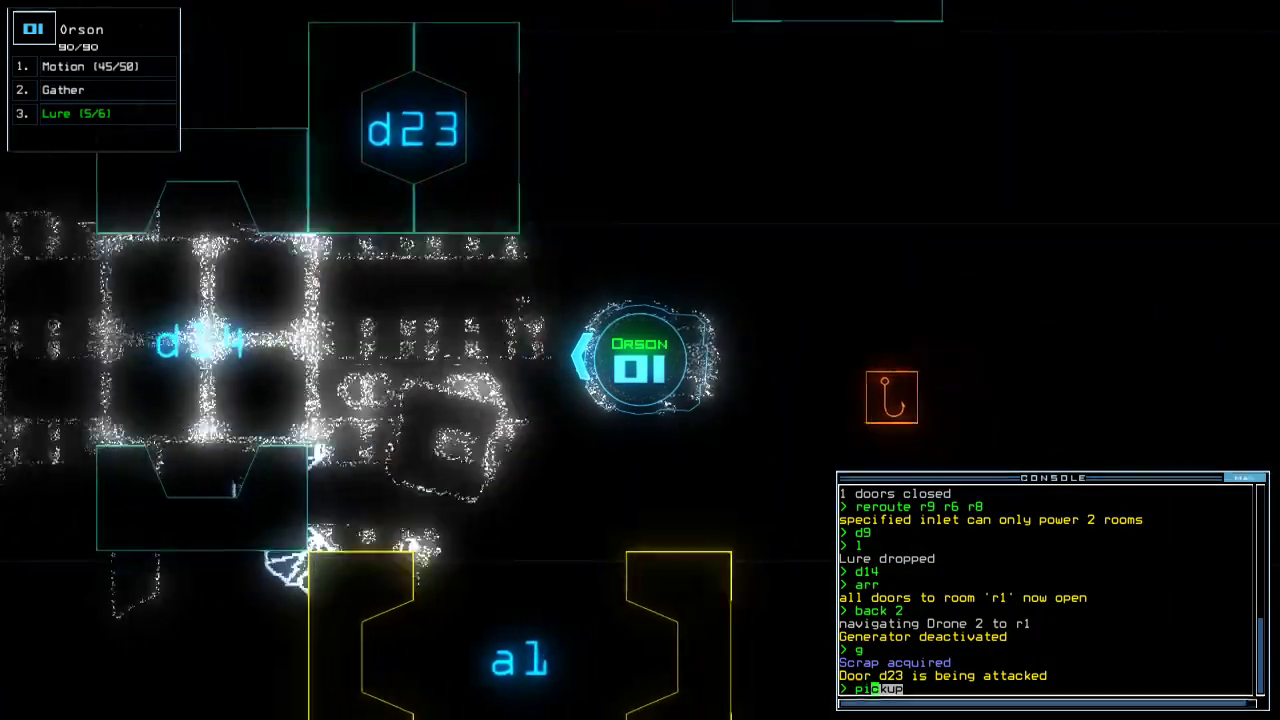
# Pick up the lure, move drone 2 to d14, and close all doors to room r1.
pyautogui.press('Return')
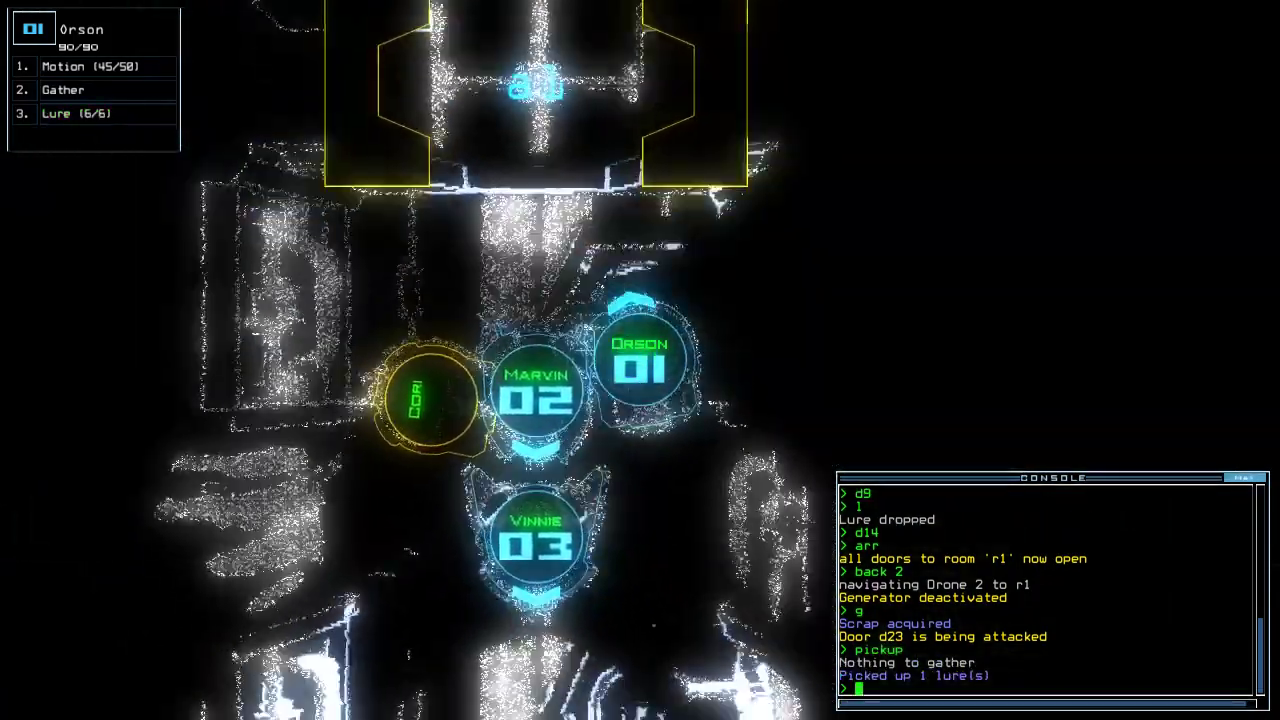
pyautogui.press('2')
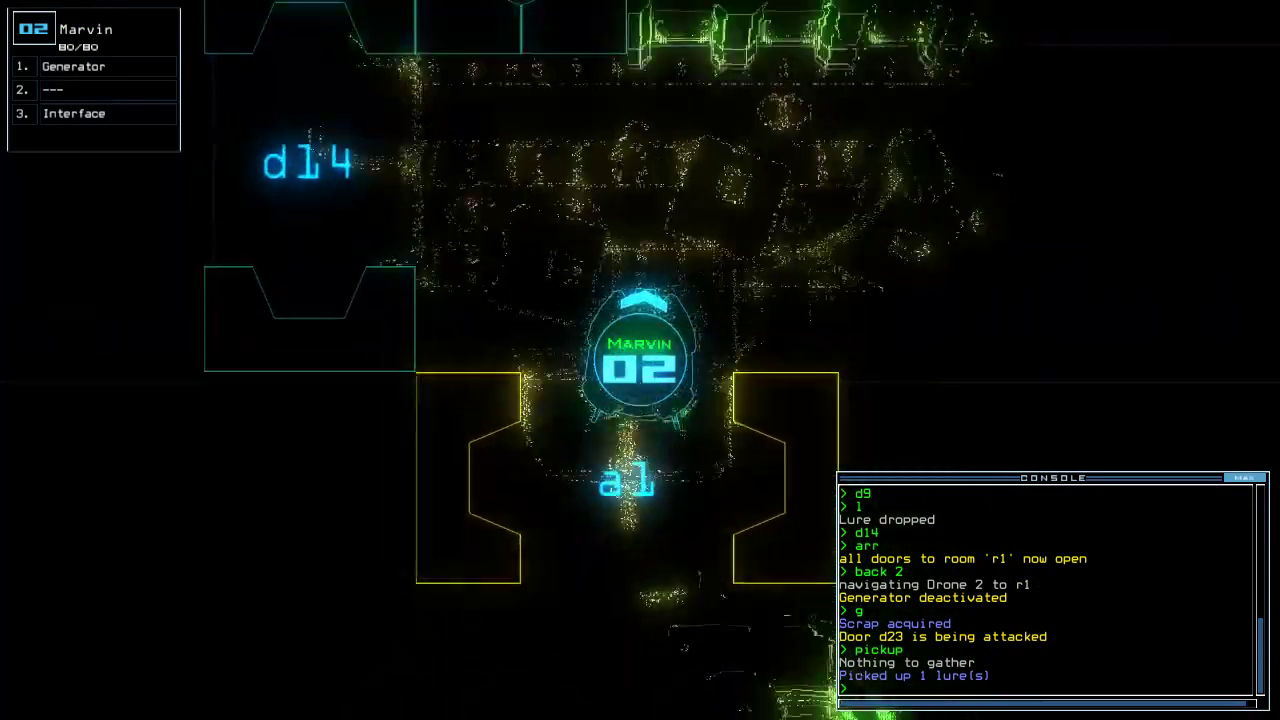
pyautogui.write('g;d1')
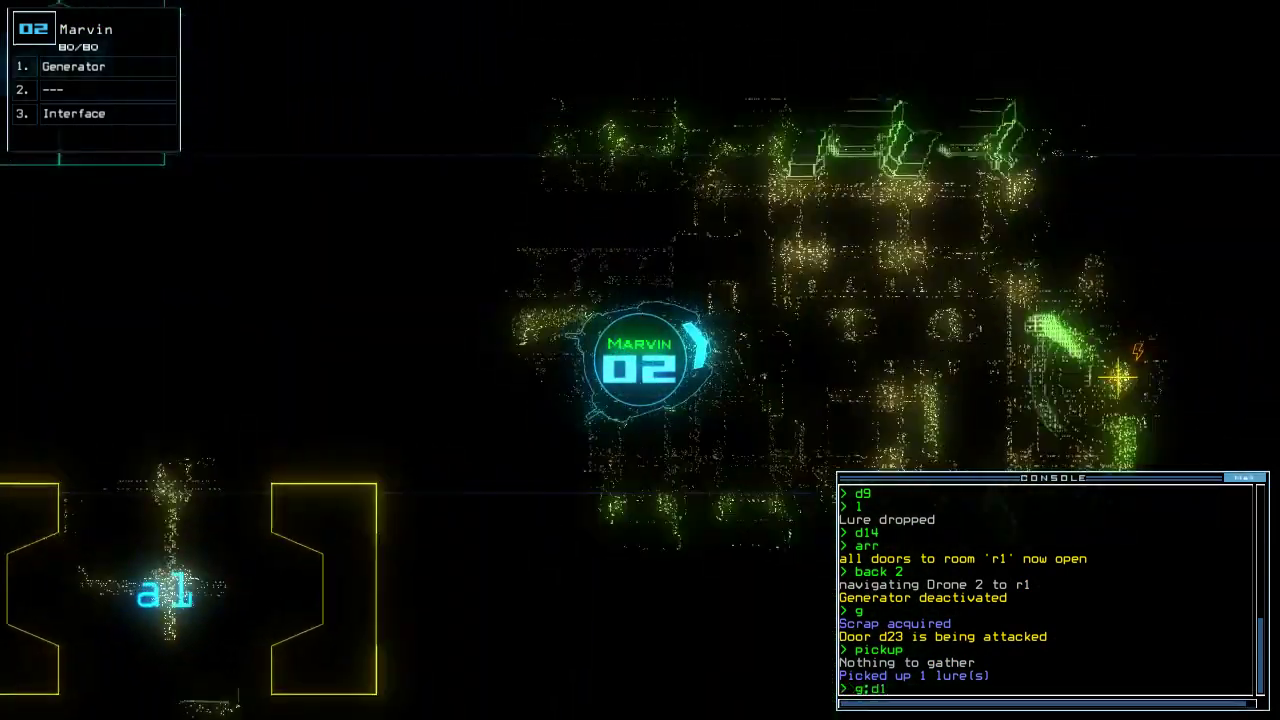
pyautogui.write('4')
pyautogui.press('Return')
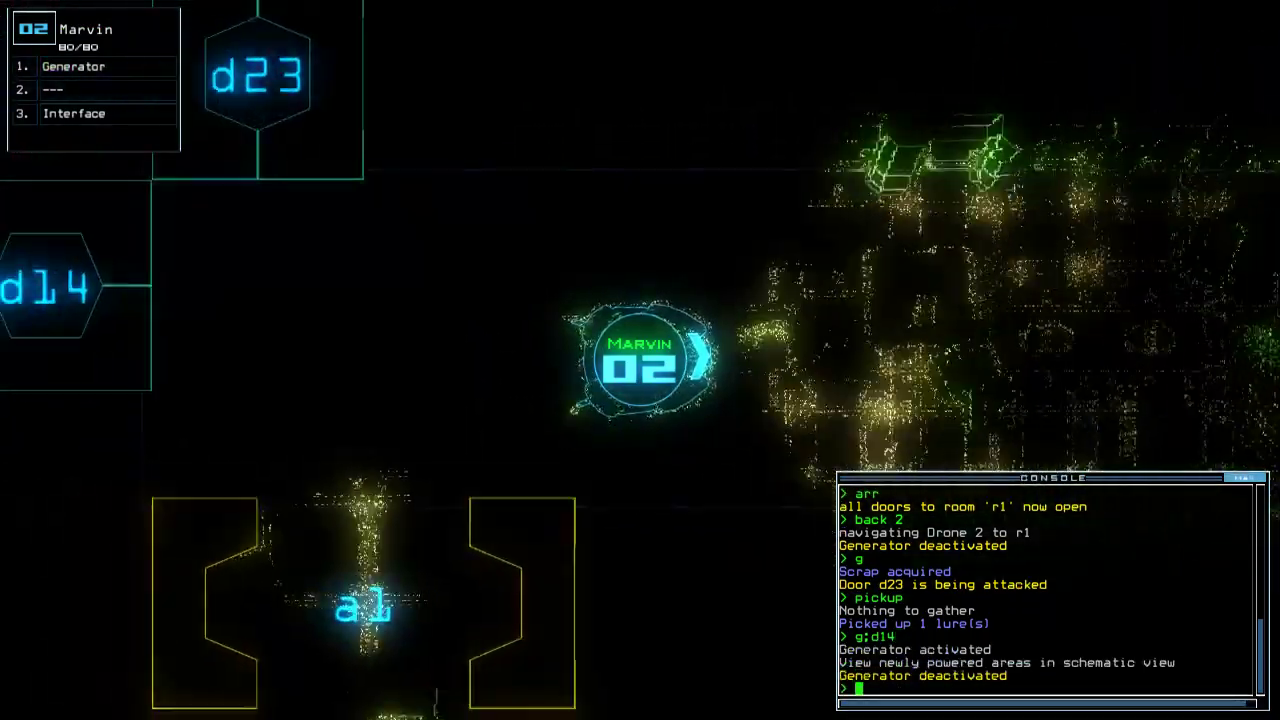
pyautogui.write('ra')
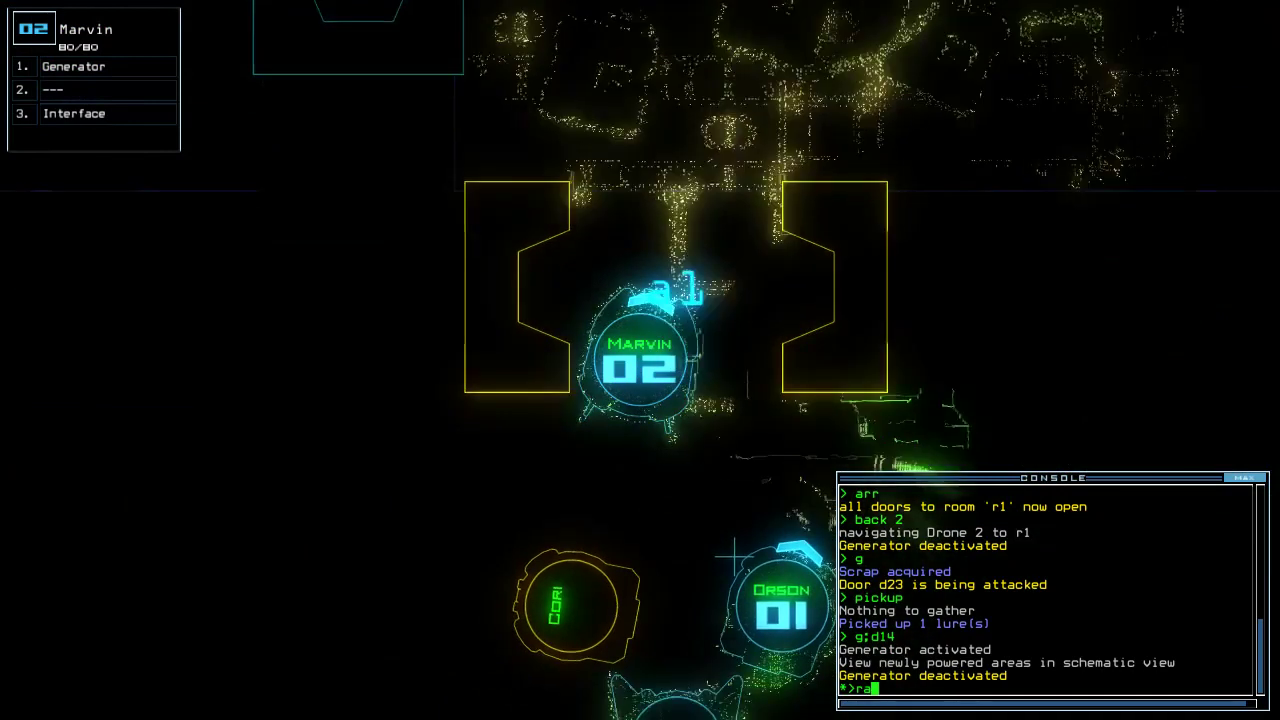
pyautogui.press('Return')
pyautogui.press('space')
pyautogui.write('dd a4')
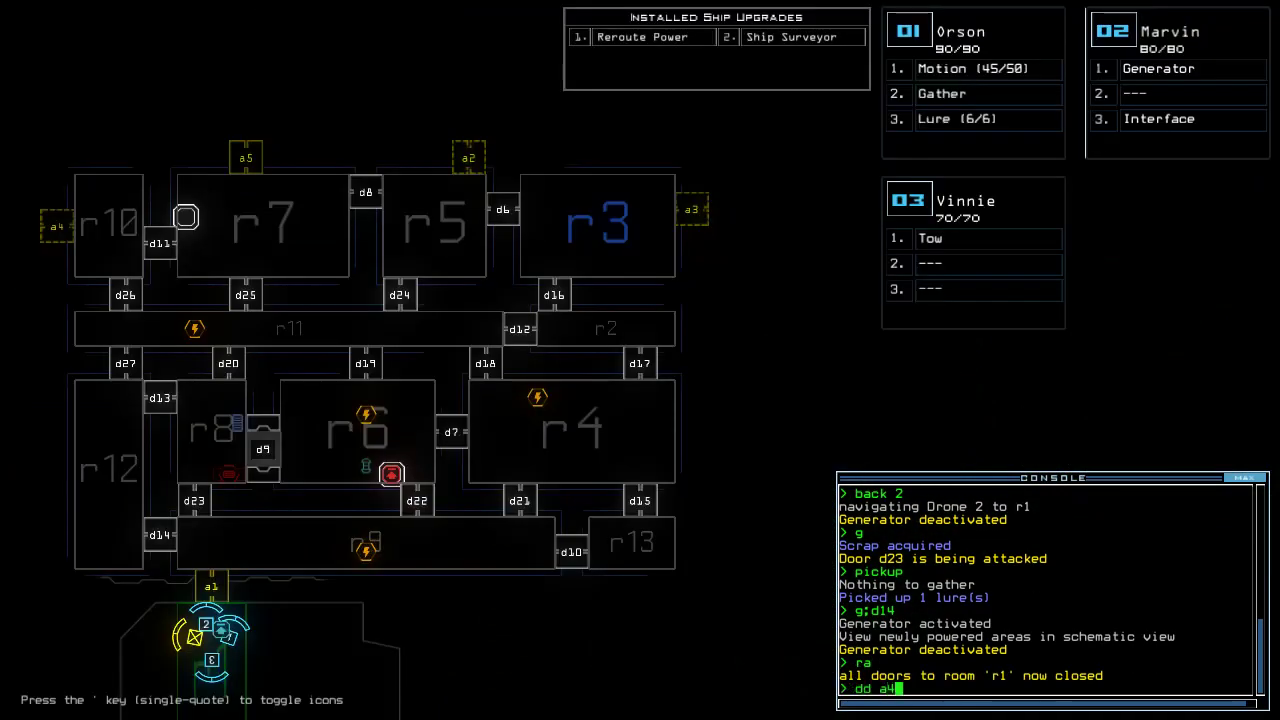
# Redock via airlocks a4 then a3, leave for a 780 score, and view the Daily Leaderboard.
pyautogui.press('Return')
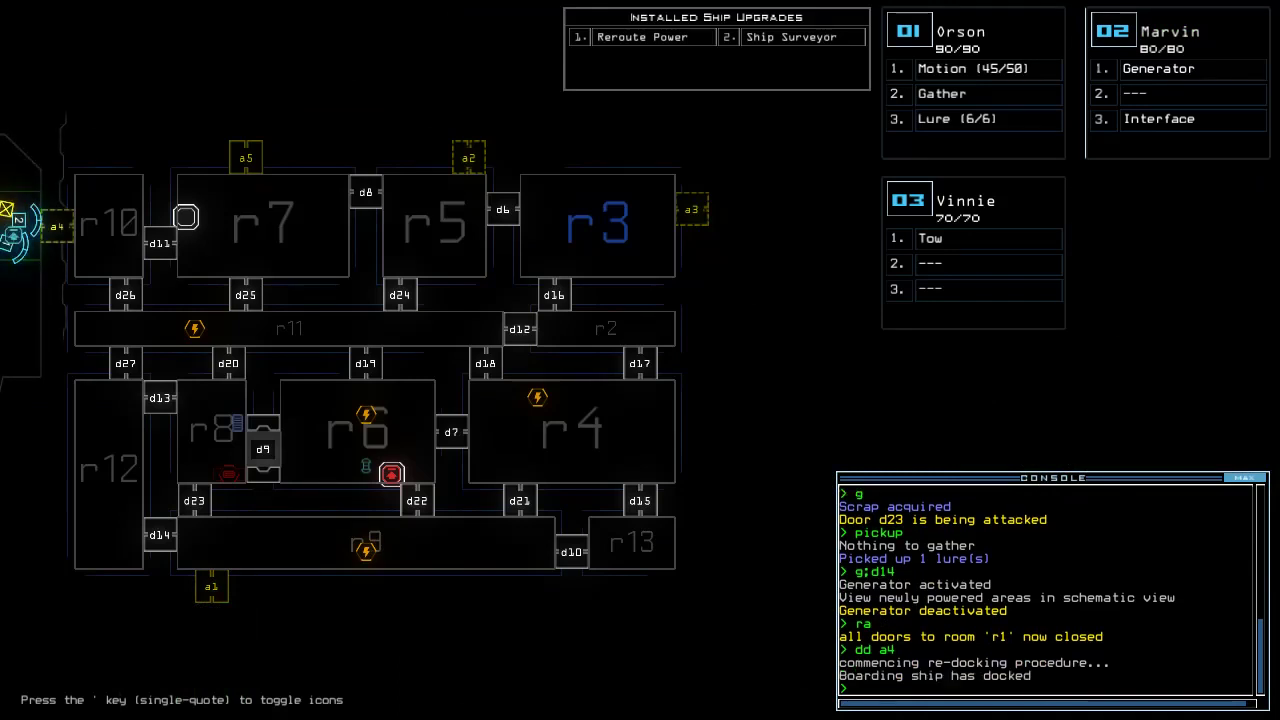
pyautogui.write('dd a3')
pyautogui.press('Return')
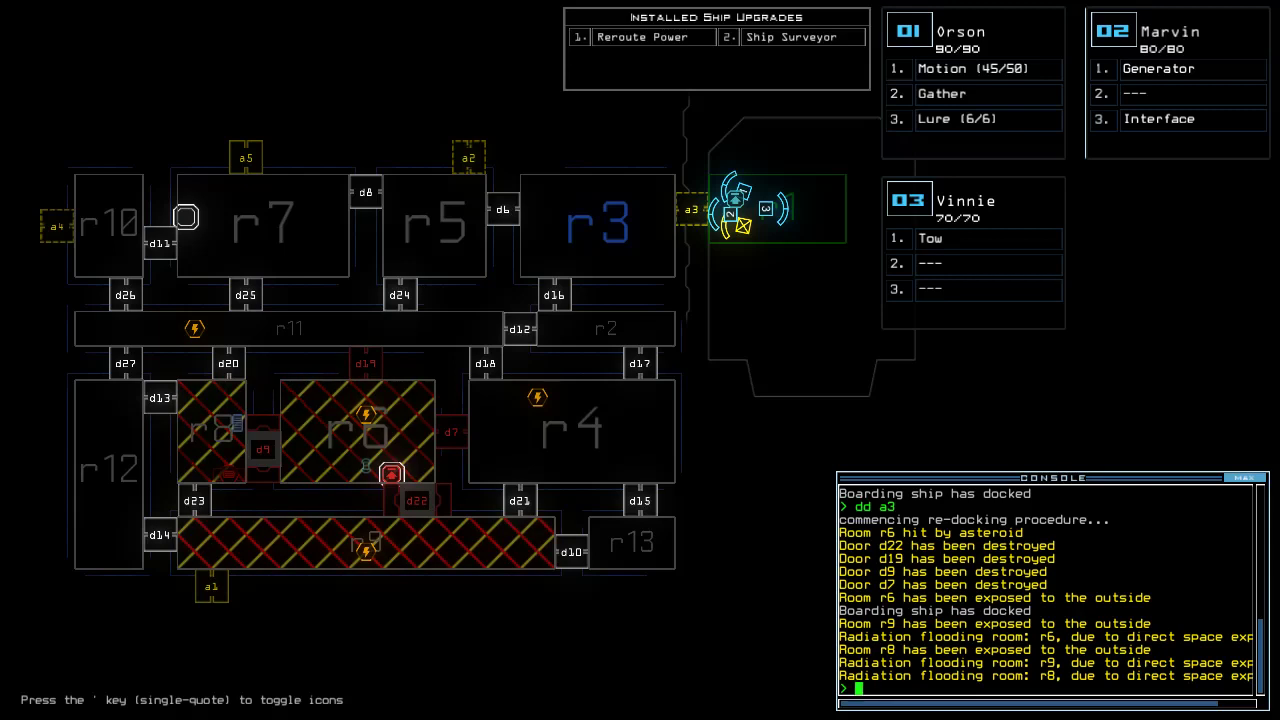
pyautogui.write('oot')
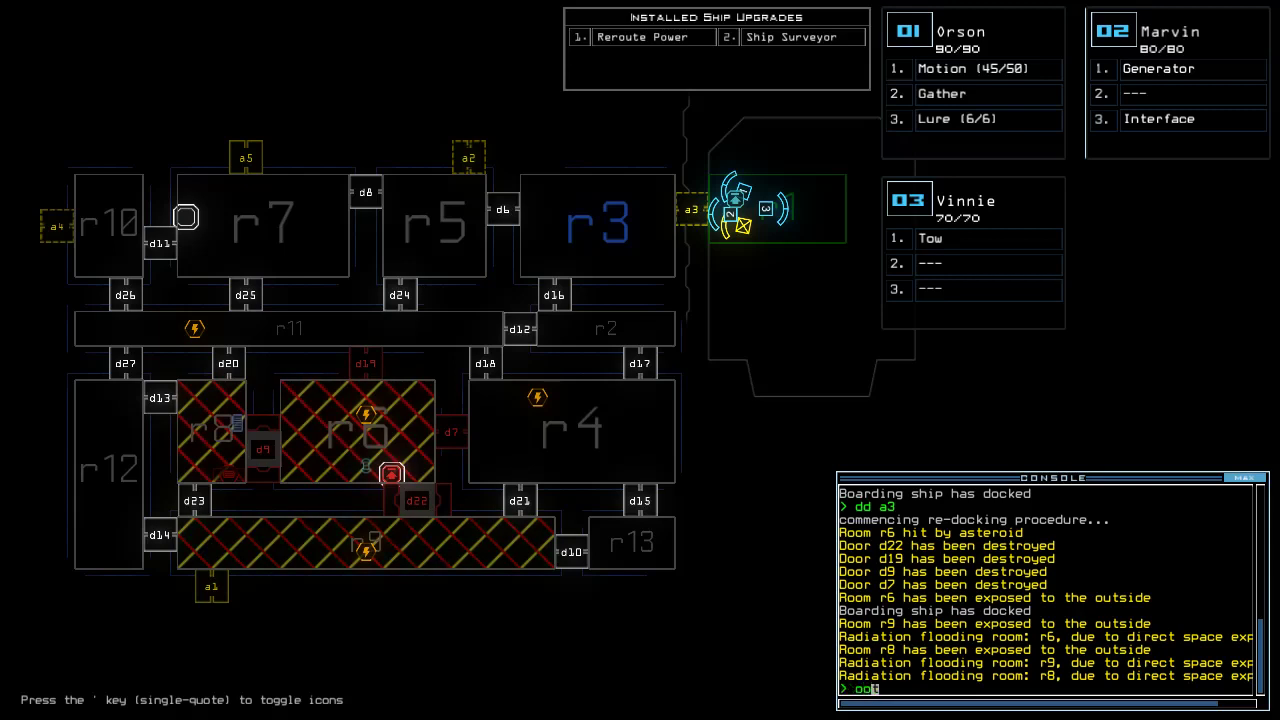
pyautogui.press('Return')
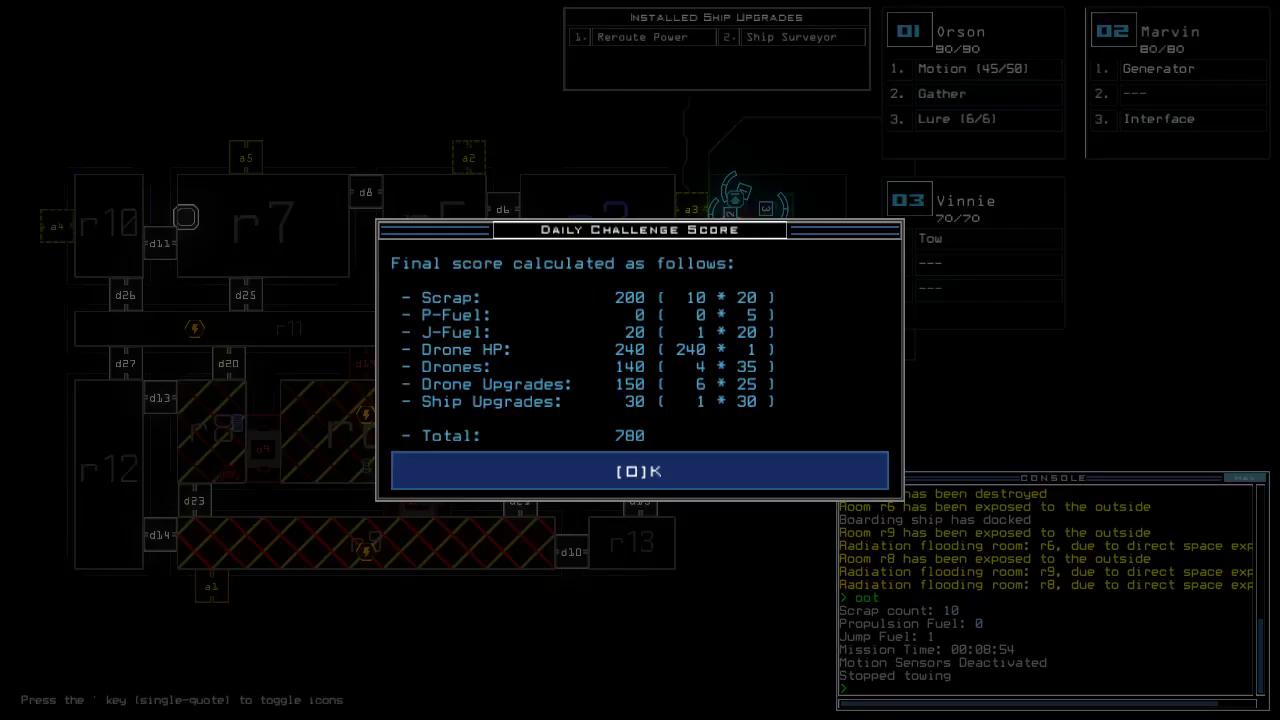
pyautogui.press('Return')
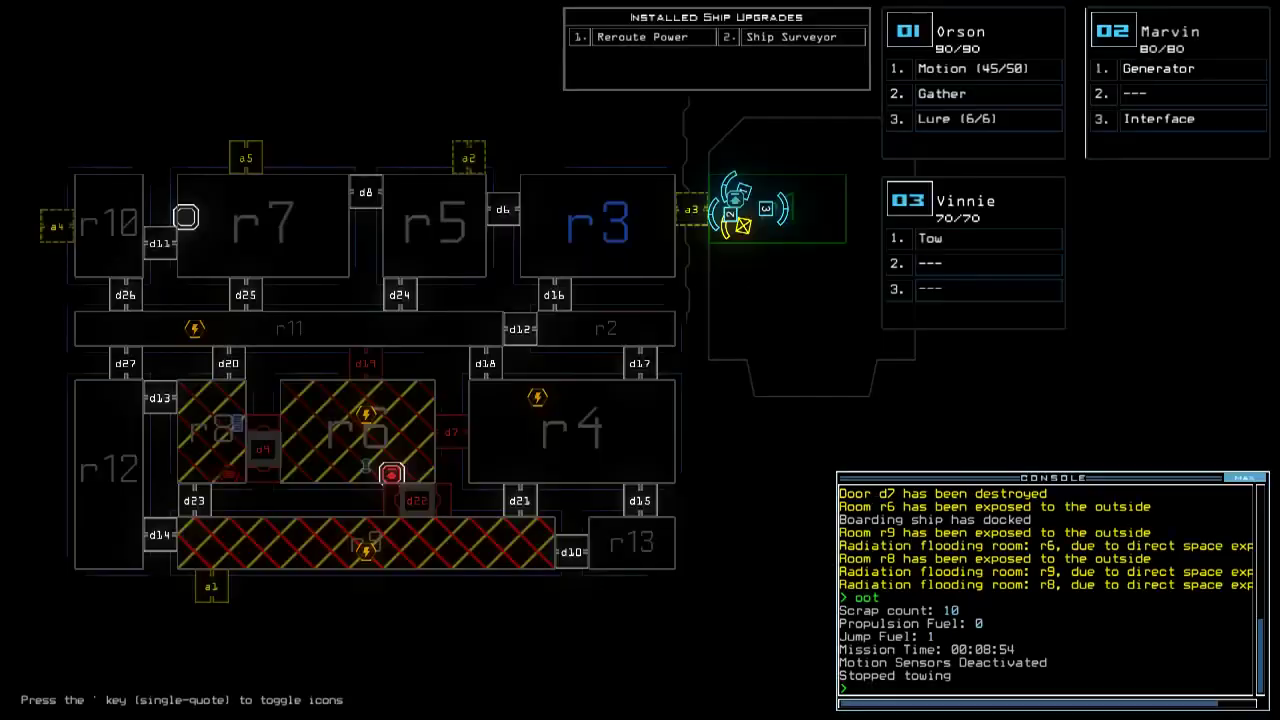
pyautogui.press('Return')
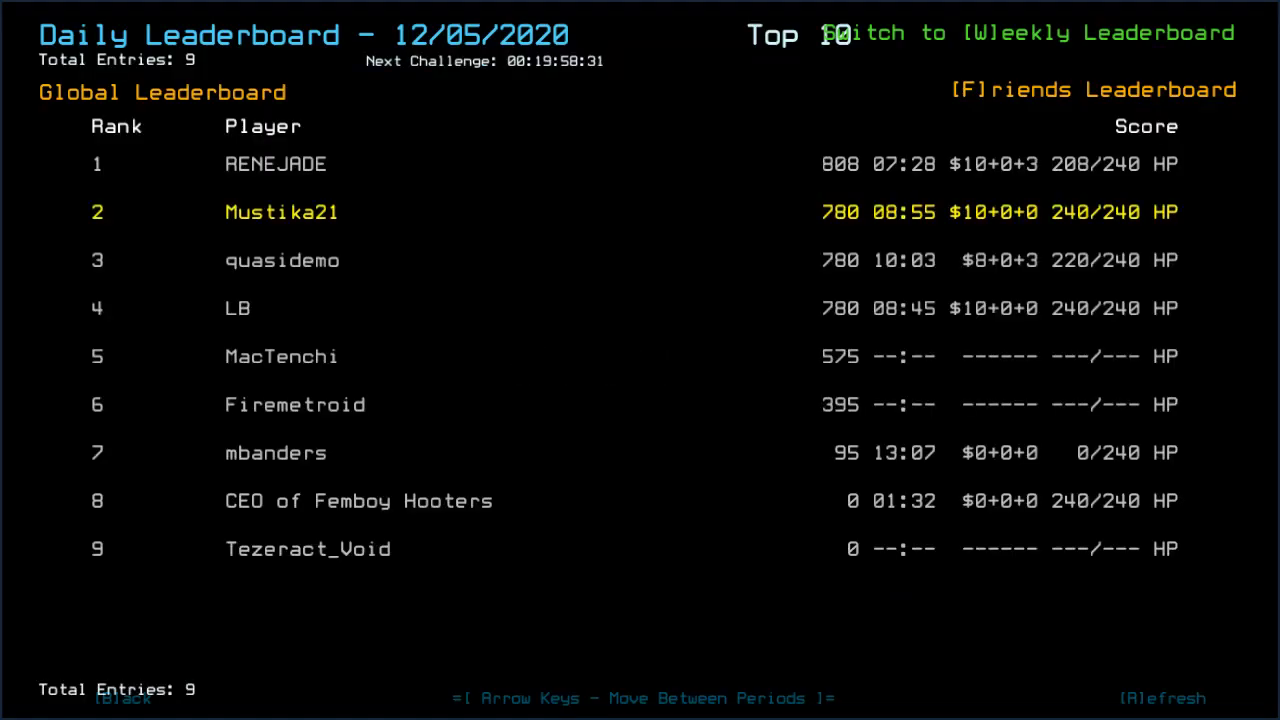